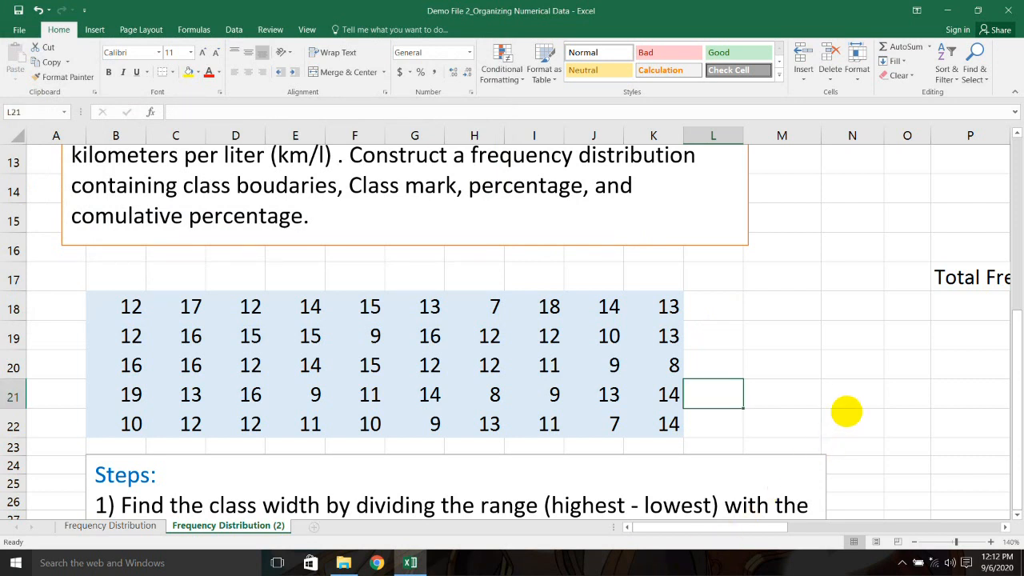
Step: Highlight class width, number of classes and range in the Steps text
{"action": "scroll", "coordinate": [844, 408], "scroll_direction": "down", "scroll_amount": 4}
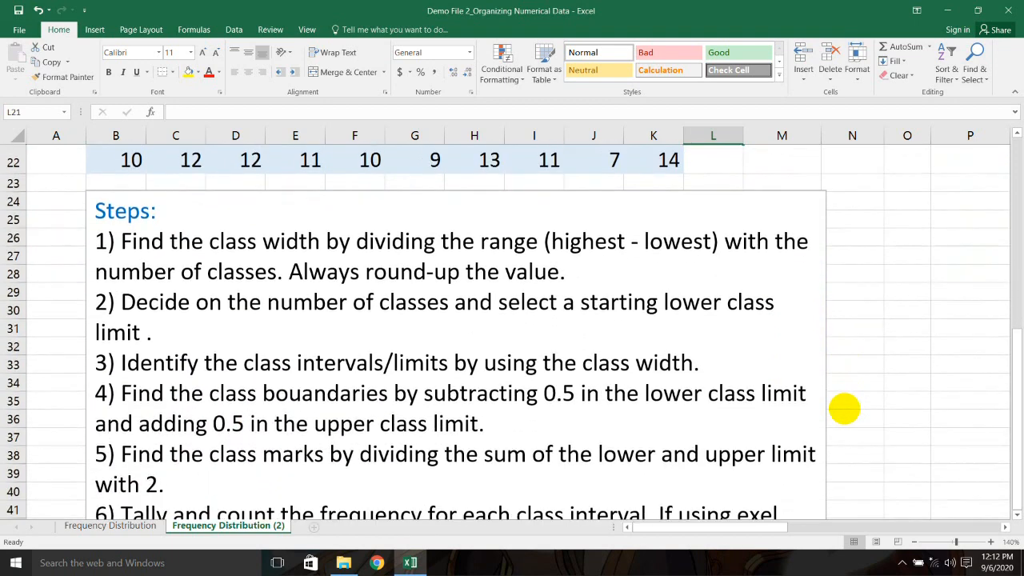
{"action": "scroll", "coordinate": [843, 409], "scroll_direction": "down", "scroll_amount": 1}
{"action": "scroll", "coordinate": [844, 409], "scroll_direction": "up", "scroll_amount": 2}
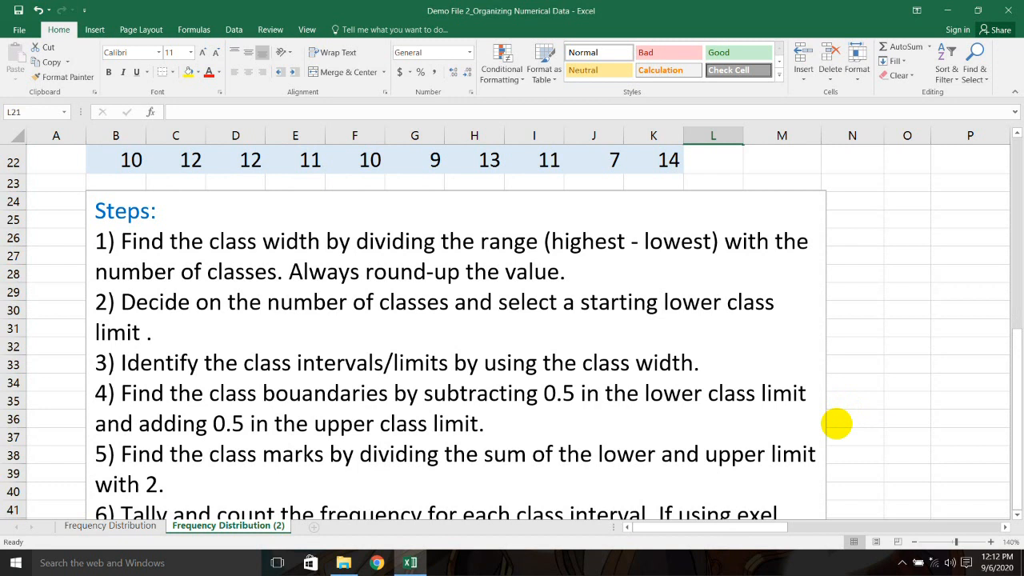
{"action": "left_click", "coordinate": [840, 437]}
{"action": "scroll", "coordinate": [767, 383], "scroll_direction": "up", "scroll_amount": 1}
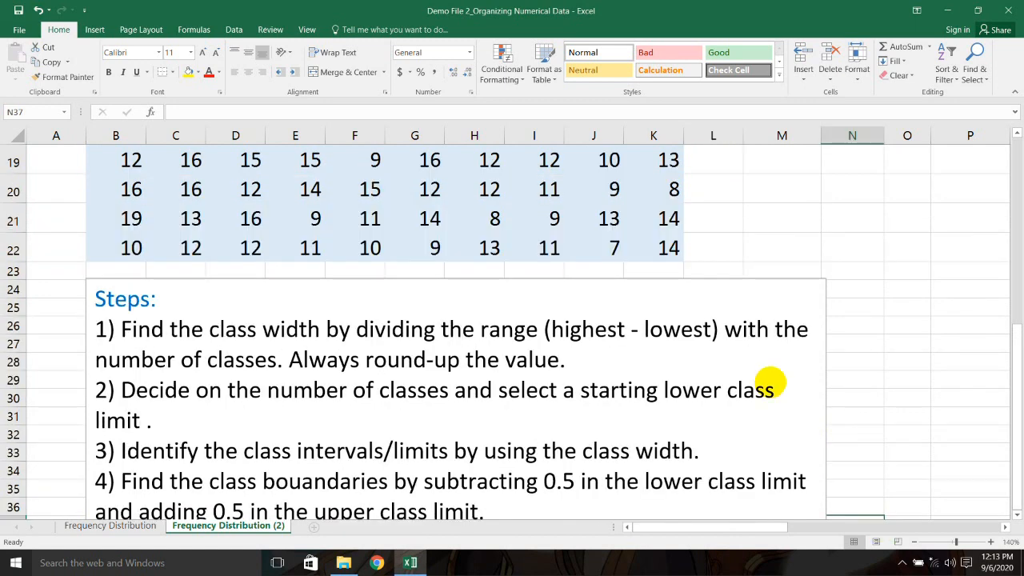
{"action": "left_click_drag", "start_coordinate": [210, 328], "coordinate": [302, 326]}
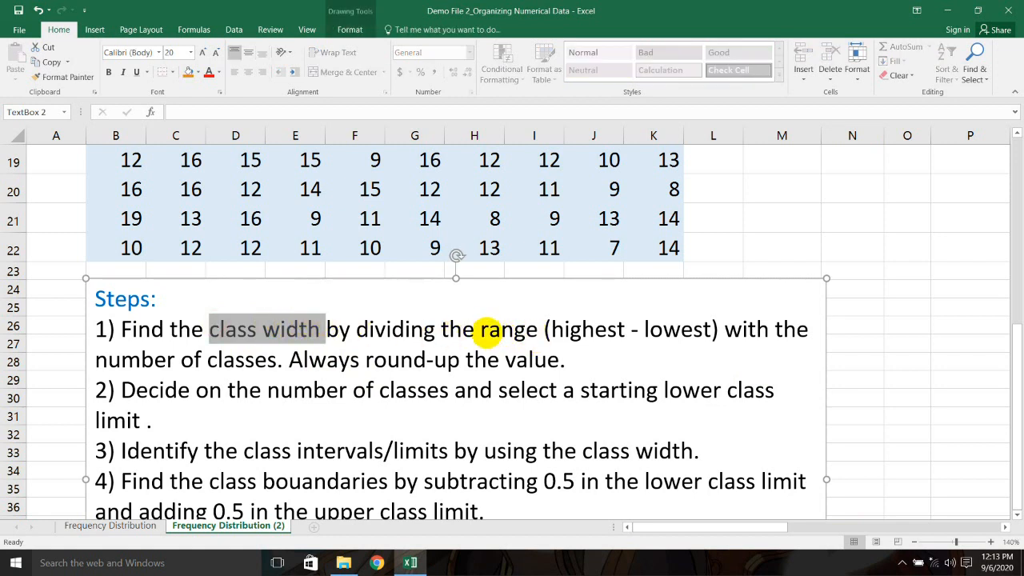
{"action": "left_click_drag", "start_coordinate": [95, 360], "coordinate": [254, 354]}
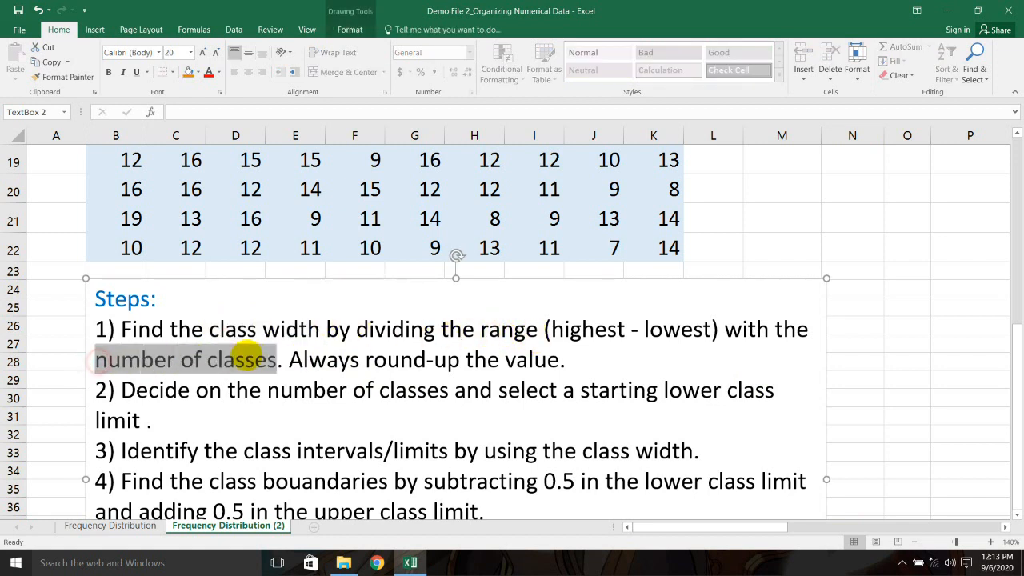
{"action": "left_click_drag", "start_coordinate": [481, 329], "coordinate": [704, 324]}
{"action": "left_click_drag", "start_coordinate": [702, 527], "coordinate": [788, 521]}
{"action": "scroll", "coordinate": [733, 425], "scroll_direction": "up", "scroll_amount": 3}
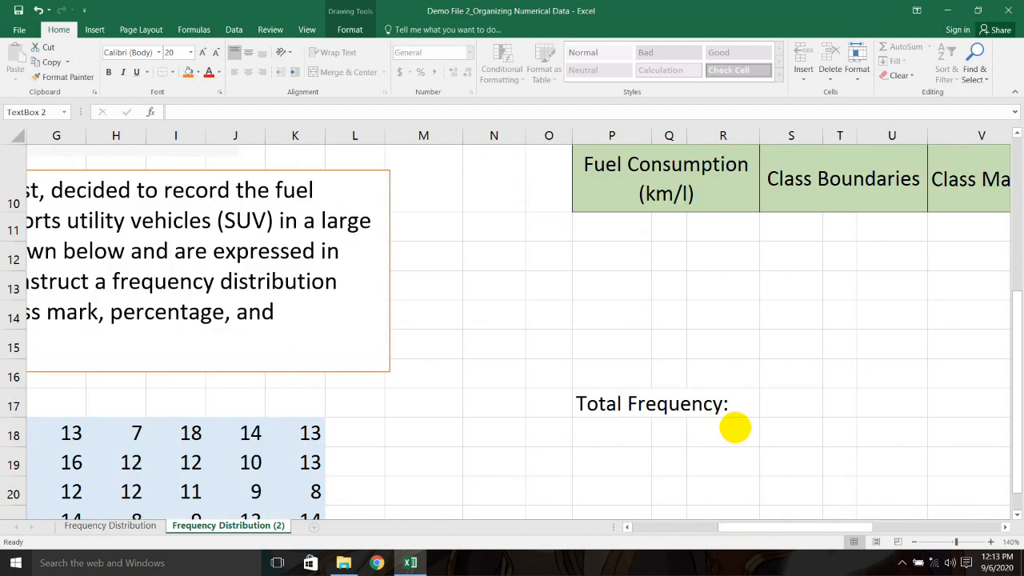
{"action": "scroll", "coordinate": [734, 425], "scroll_direction": "up", "scroll_amount": 3}
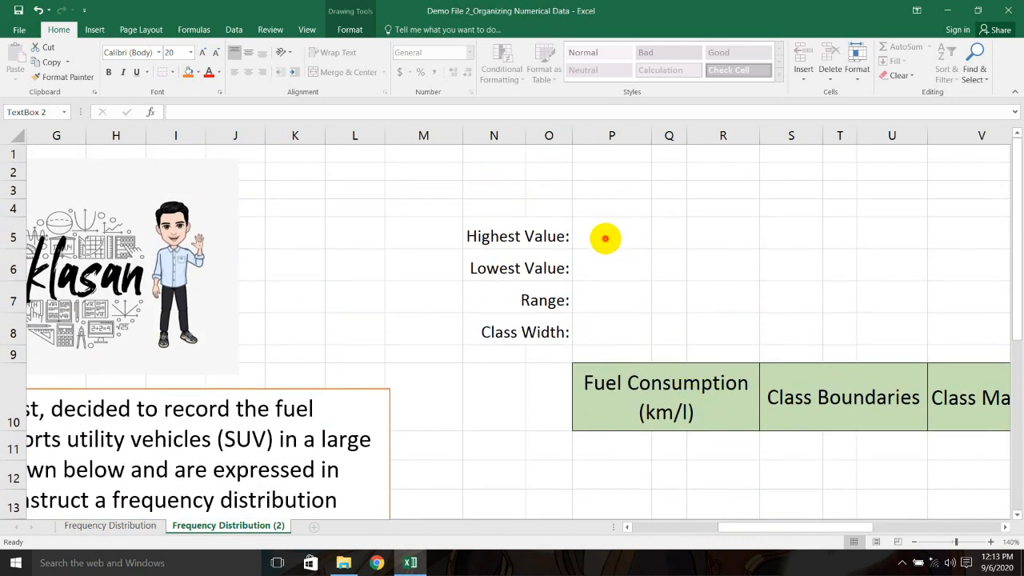
Step: Enter =MAX(B18:K22) in P5 so Highest Value shows 19
{"action": "double_click", "coordinate": [608, 237]}
{"action": "type", "text": "="}
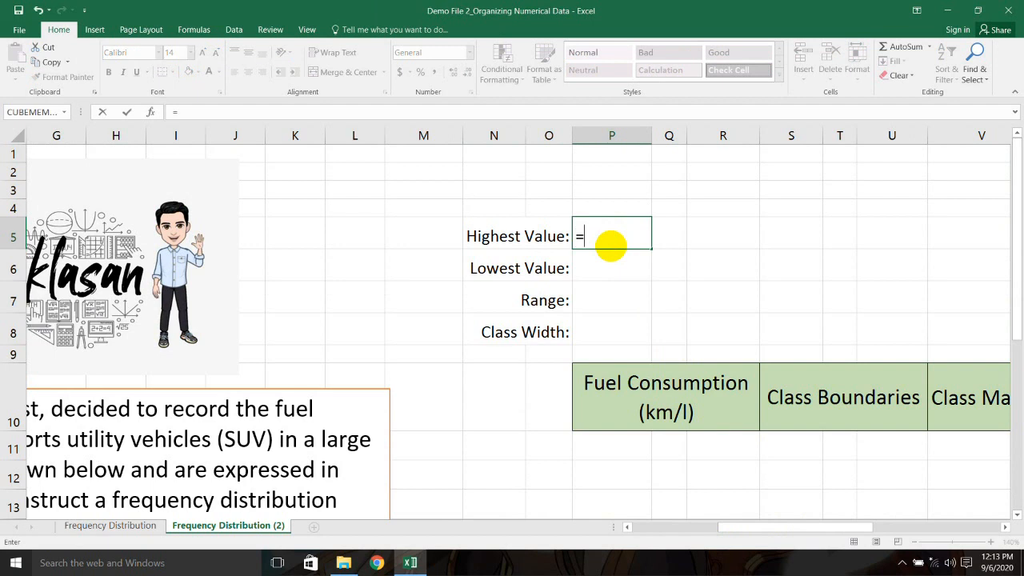
{"action": "type", "text": "ma"}
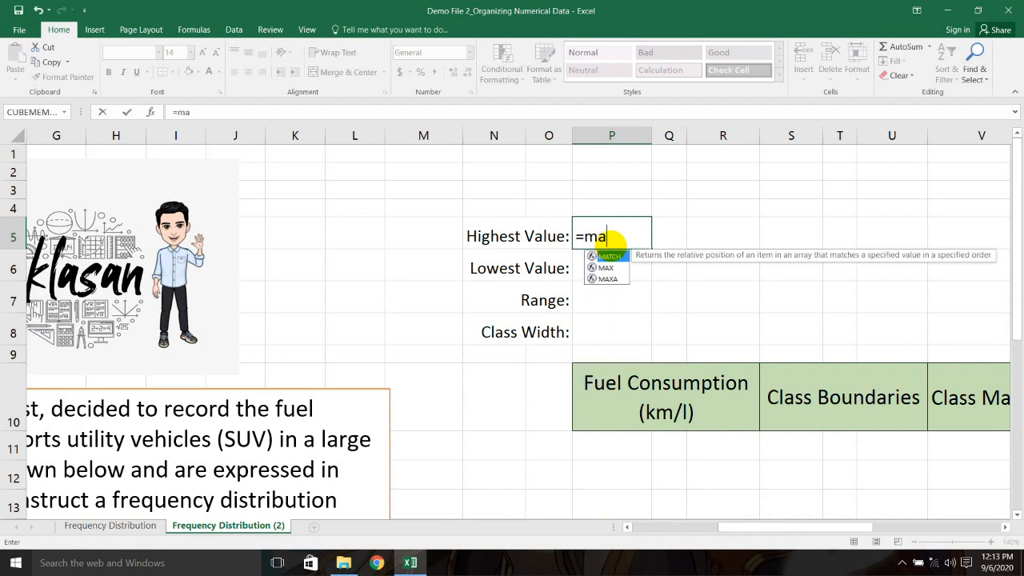
{"action": "type", "text": "x("}
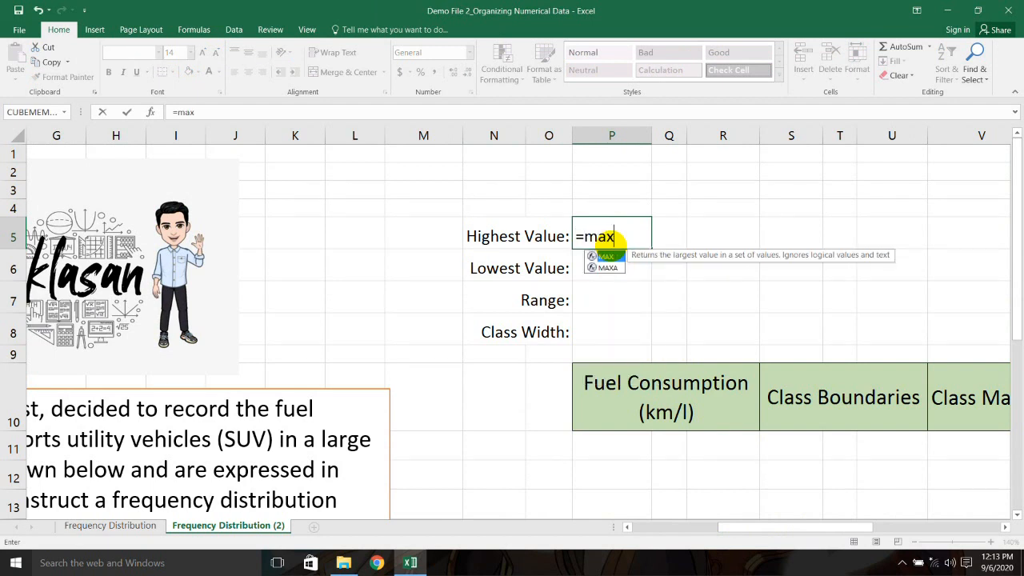
{"action": "left_click_drag", "start_coordinate": [752, 527], "coordinate": [667, 535]}
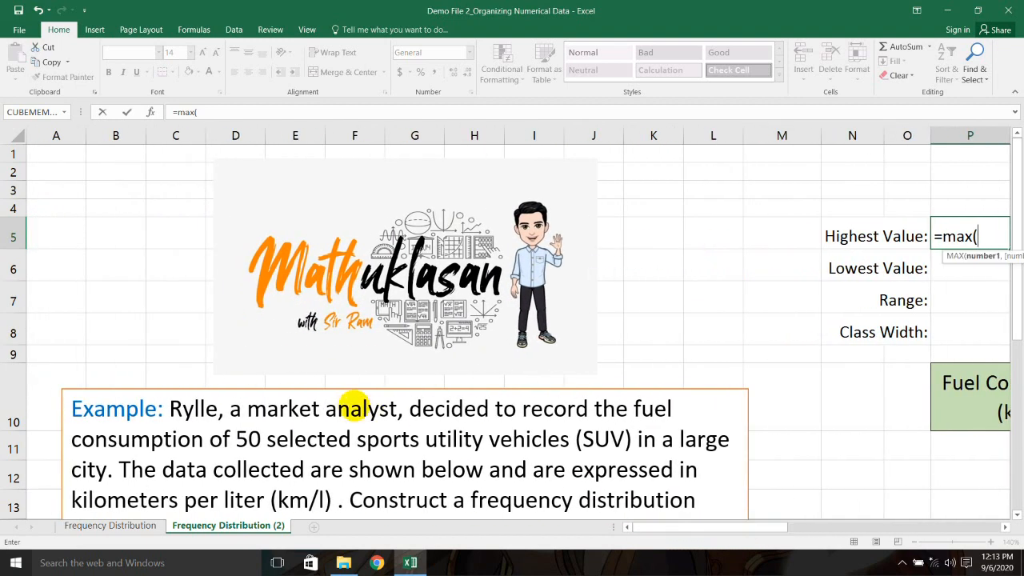
{"action": "scroll", "coordinate": [351, 407], "scroll_direction": "down", "scroll_amount": 4}
{"action": "left_click_drag", "start_coordinate": [130, 306], "coordinate": [654, 424]}
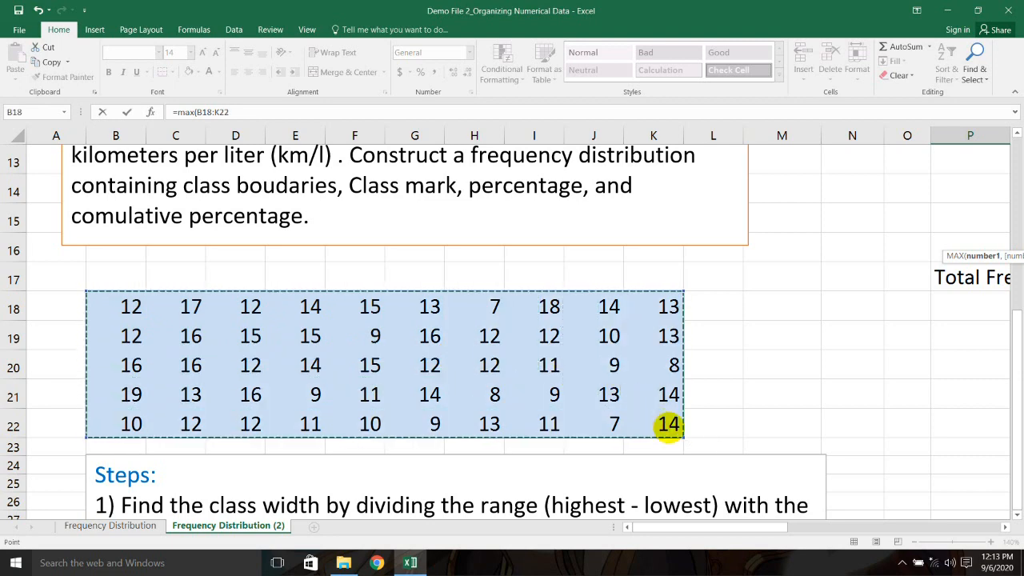
{"action": "left_click_drag", "start_coordinate": [772, 527], "coordinate": [843, 524]}
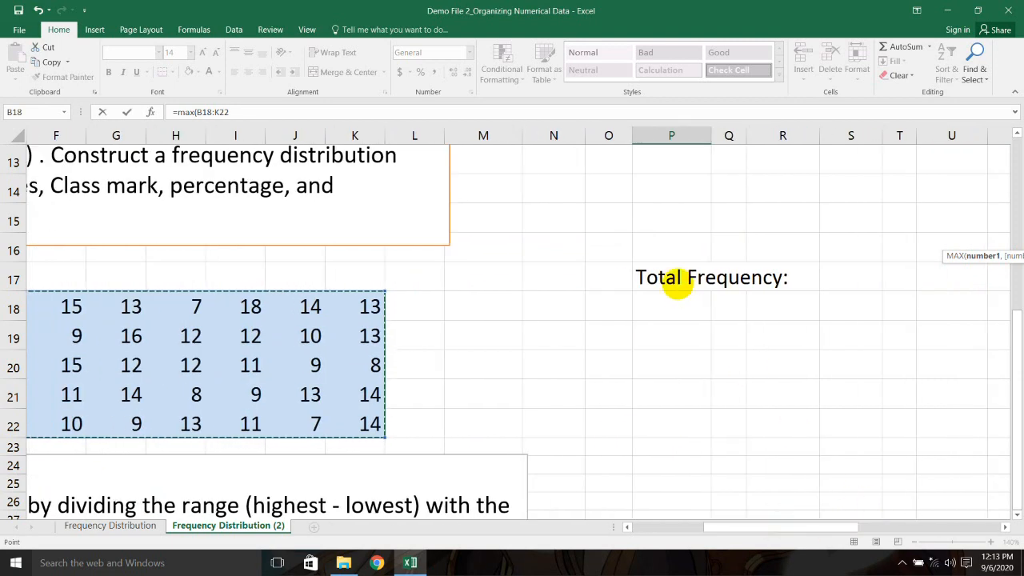
{"action": "scroll", "coordinate": [678, 284], "scroll_direction": "up", "scroll_amount": 4}
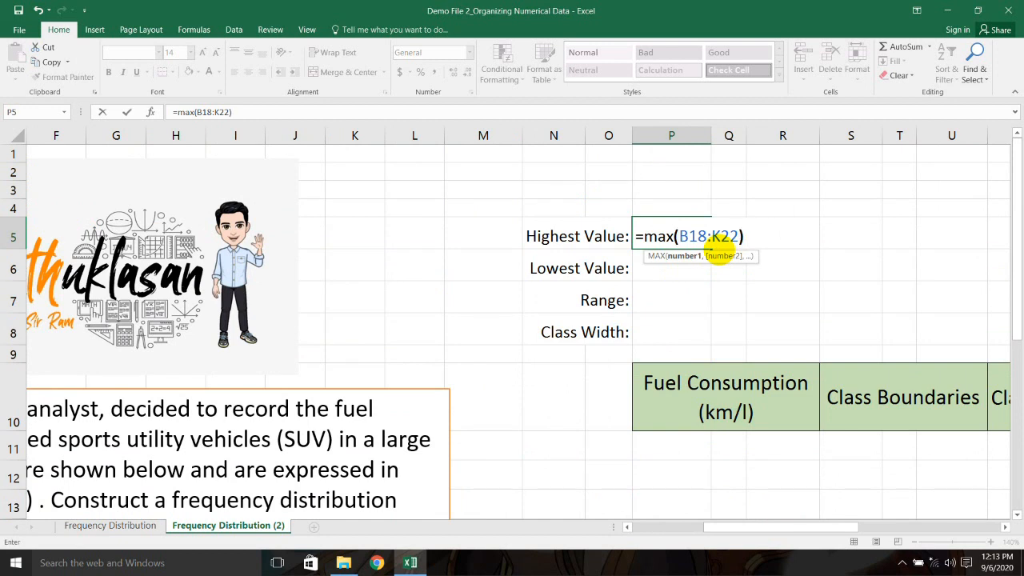
{"action": "key", "text": "Return"}
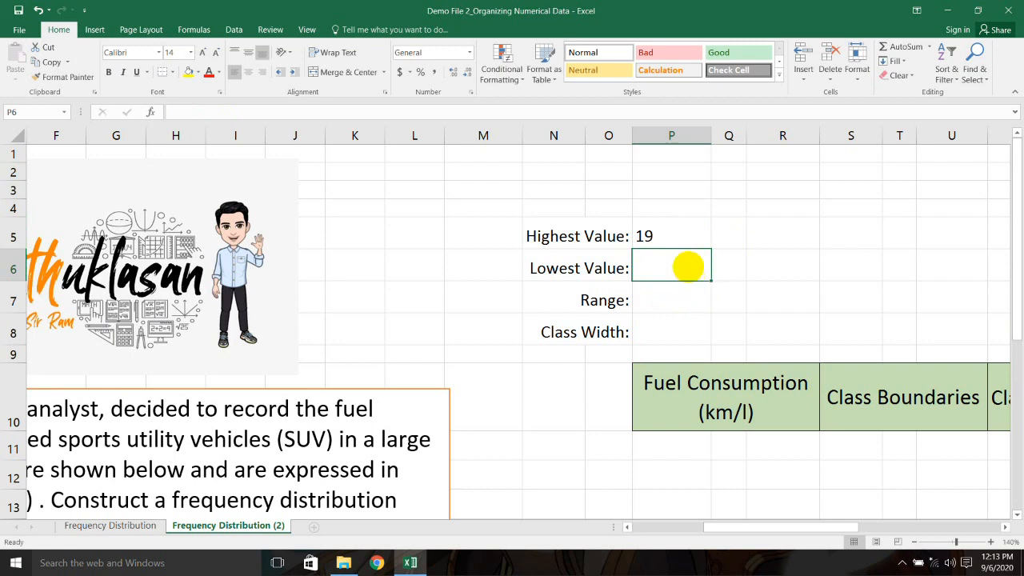
Step: Enter =MIN(B18:K22) in P6 so Lowest Value shows 7
{"action": "type", "text": "="}
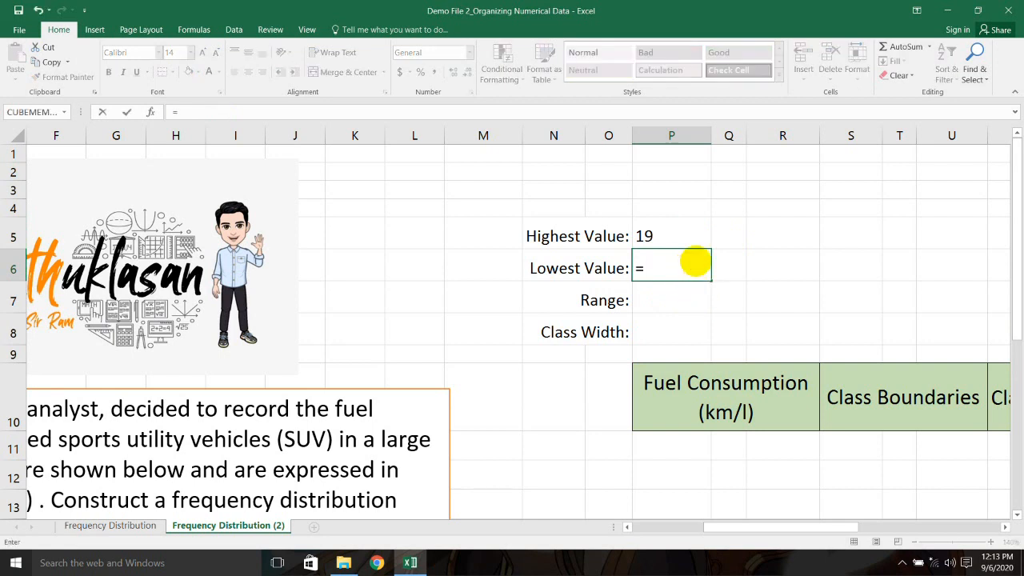
{"action": "type", "text": "min"}
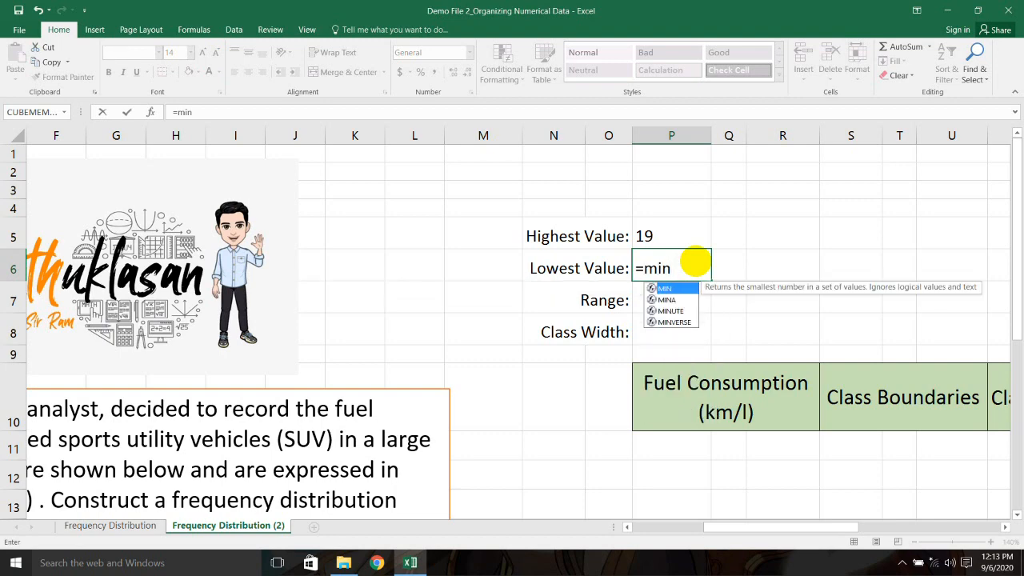
{"action": "type", "text": "("}
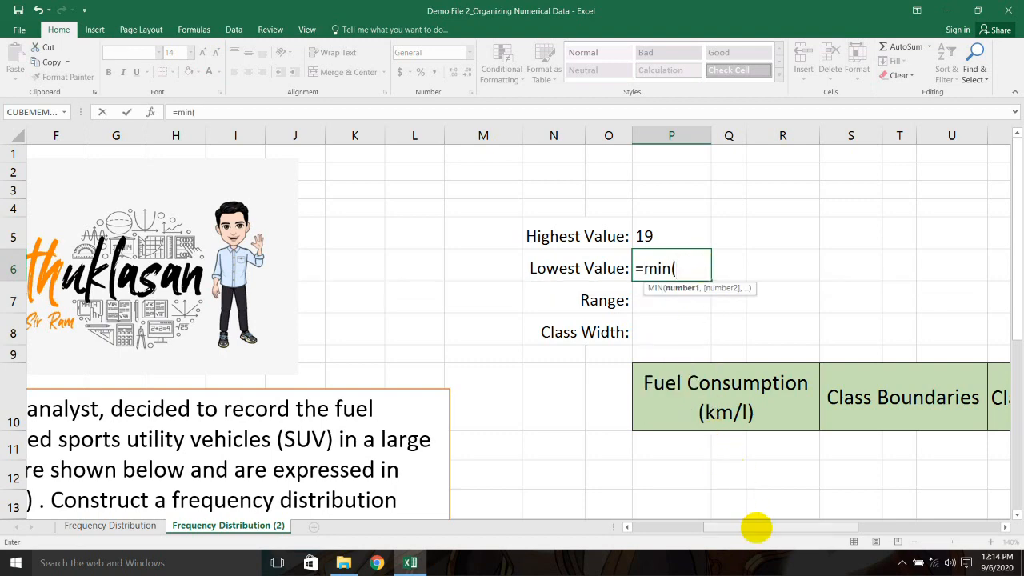
{"action": "left_click_drag", "start_coordinate": [756, 527], "coordinate": [656, 532]}
{"action": "scroll", "coordinate": [270, 327], "scroll_direction": "down", "scroll_amount": 5}
{"action": "left_click_drag", "start_coordinate": [128, 218], "coordinate": [651, 333]}
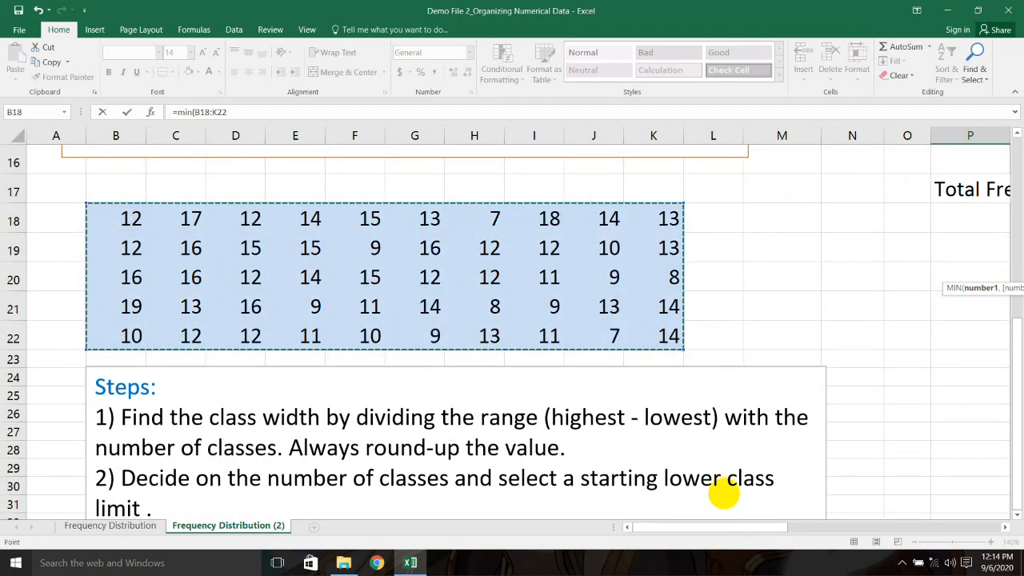
{"action": "left_click_drag", "start_coordinate": [736, 528], "coordinate": [807, 525]}
{"action": "scroll", "coordinate": [797, 445], "scroll_direction": "up", "scroll_amount": 5}
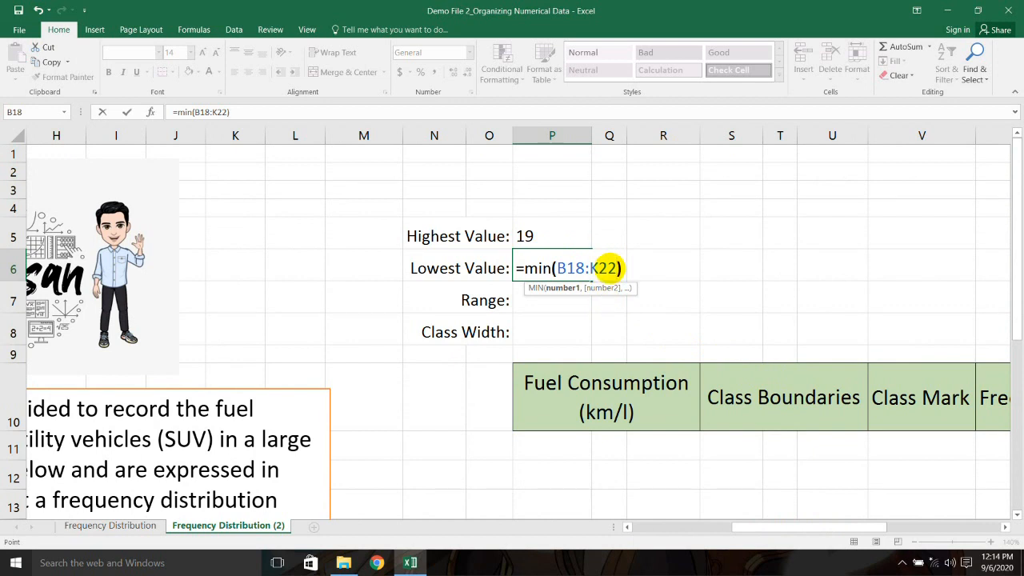
{"action": "key", "text": "Return"}
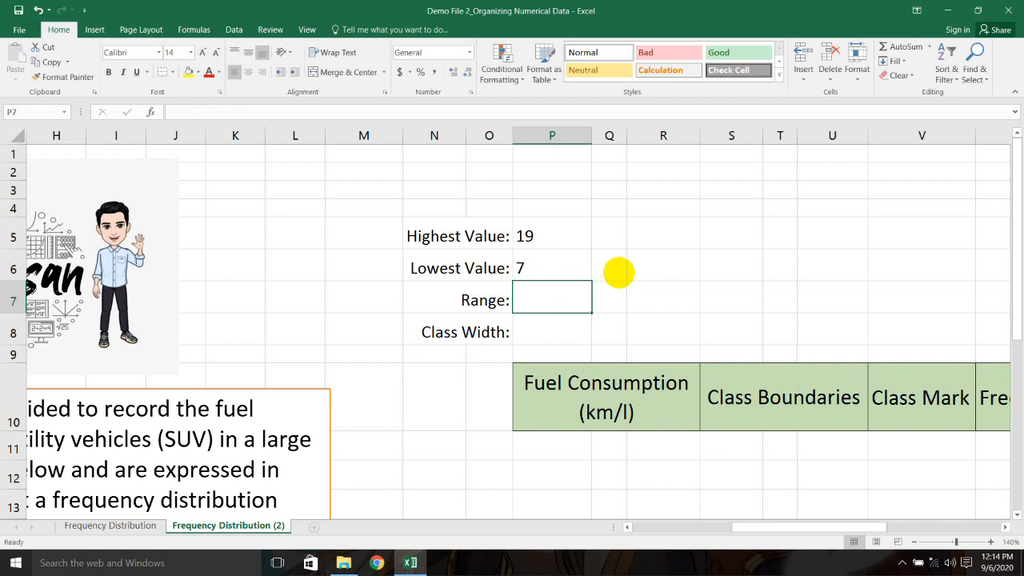
Step: Check the MAX and MIN formulas behind Highest Value and Lowest Value
{"action": "left_click", "coordinate": [543, 236]}
{"action": "left_click", "coordinate": [549, 262]}
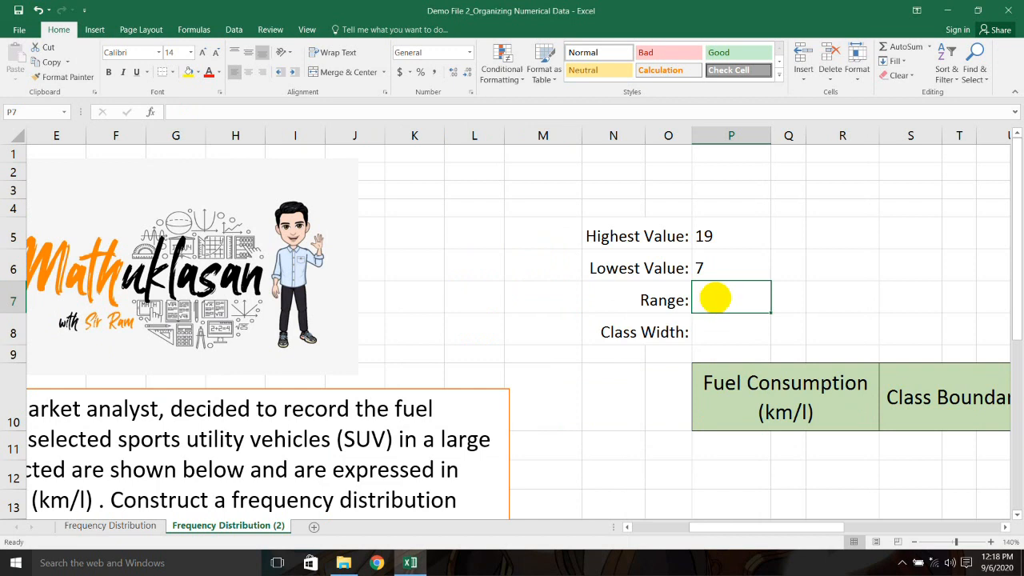
{"action": "left_click", "coordinate": [731, 235]}
{"action": "left_click", "coordinate": [723, 260]}
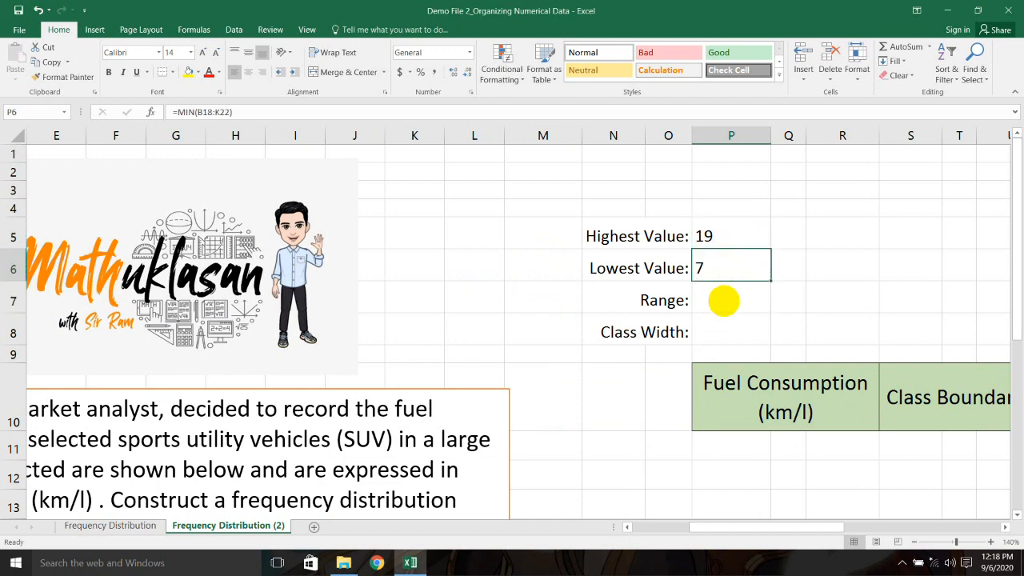
Step: Enter =P5-P6 in P7 so the Range shows 12
{"action": "double_click", "coordinate": [723, 302]}
{"action": "type", "text": "="}
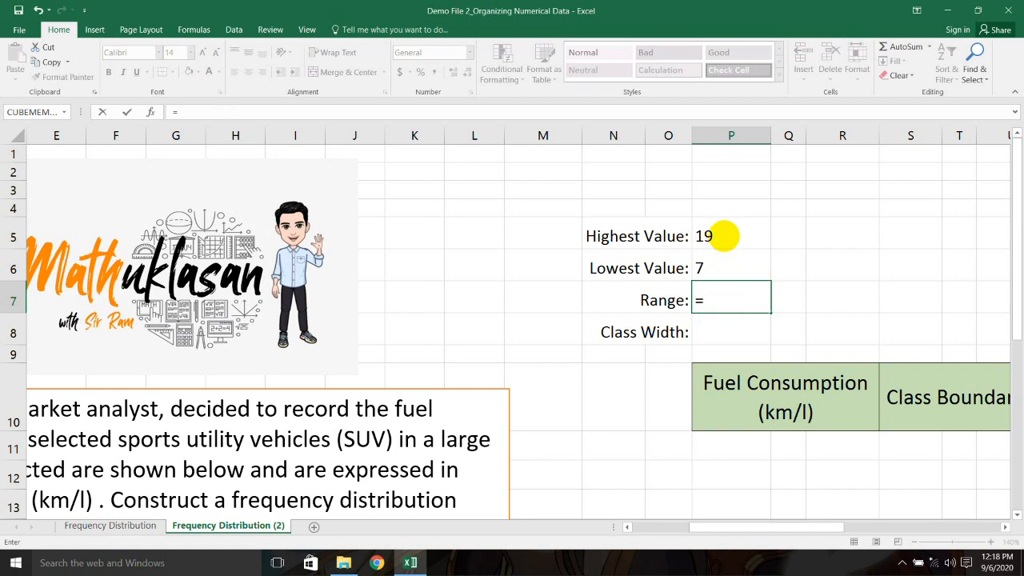
{"action": "left_click", "coordinate": [723, 236]}
{"action": "type", "text": "-"}
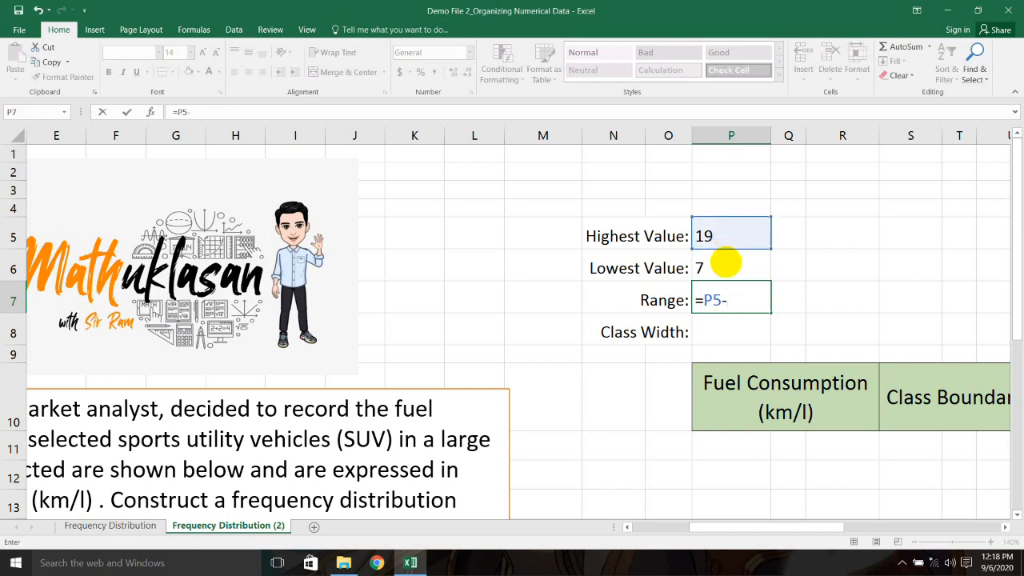
{"action": "left_click", "coordinate": [725, 263]}
{"action": "key", "text": "Return"}
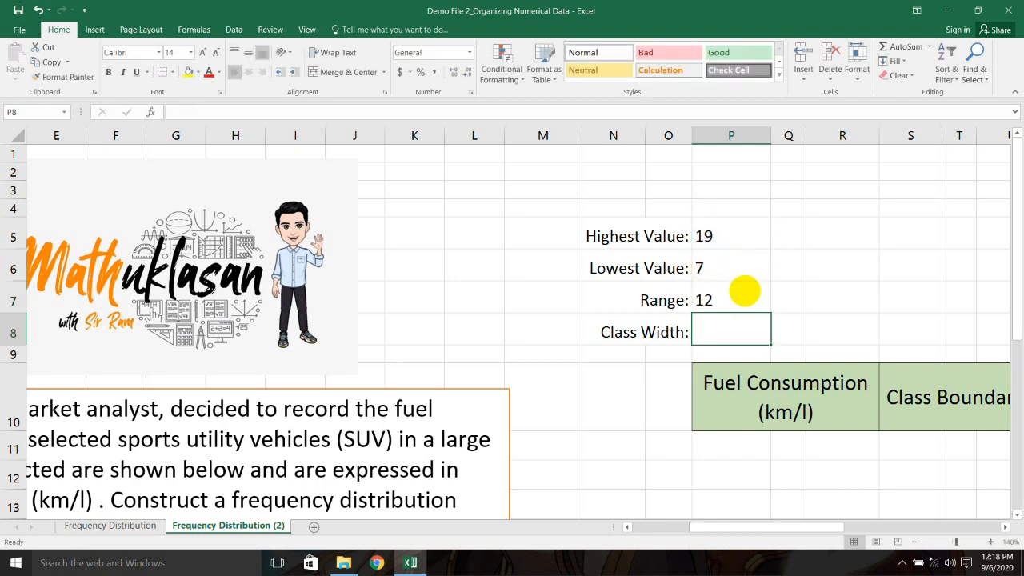
{"action": "left_click", "coordinate": [743, 292]}
{"action": "left_click_drag", "start_coordinate": [772, 526], "coordinate": [646, 530]}
{"action": "left_click", "coordinate": [775, 335]}
{"action": "scroll", "coordinate": [677, 472], "scroll_direction": "down", "scroll_amount": 6}
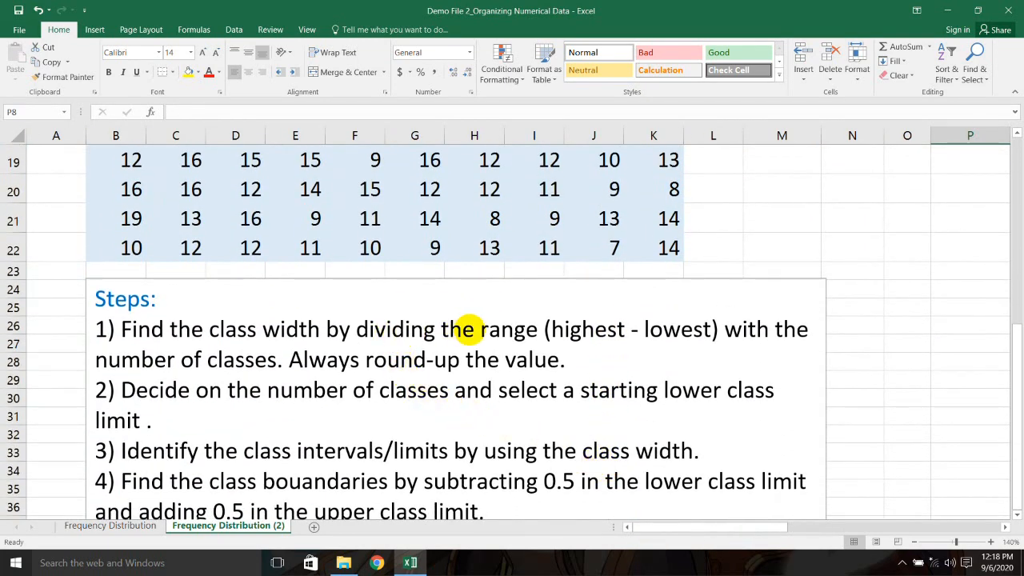
Step: Highlight 'range' and 'number of classes' in step 1 of the Steps text box
{"action": "left_click", "coordinate": [478, 328]}
{"action": "left_click_drag", "start_coordinate": [477, 329], "coordinate": [525, 329]}
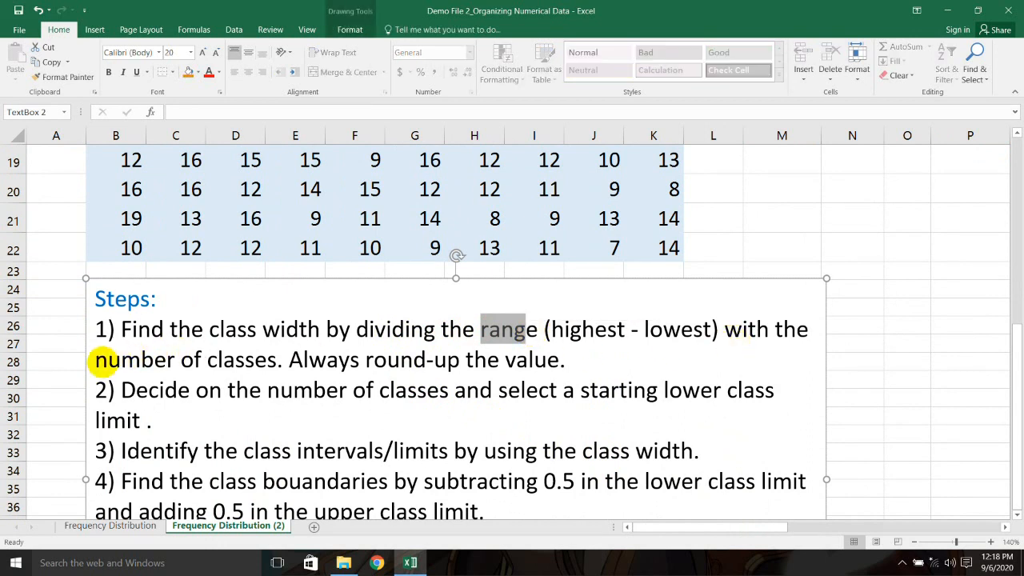
{"action": "left_click_drag", "start_coordinate": [90, 360], "coordinate": [277, 360]}
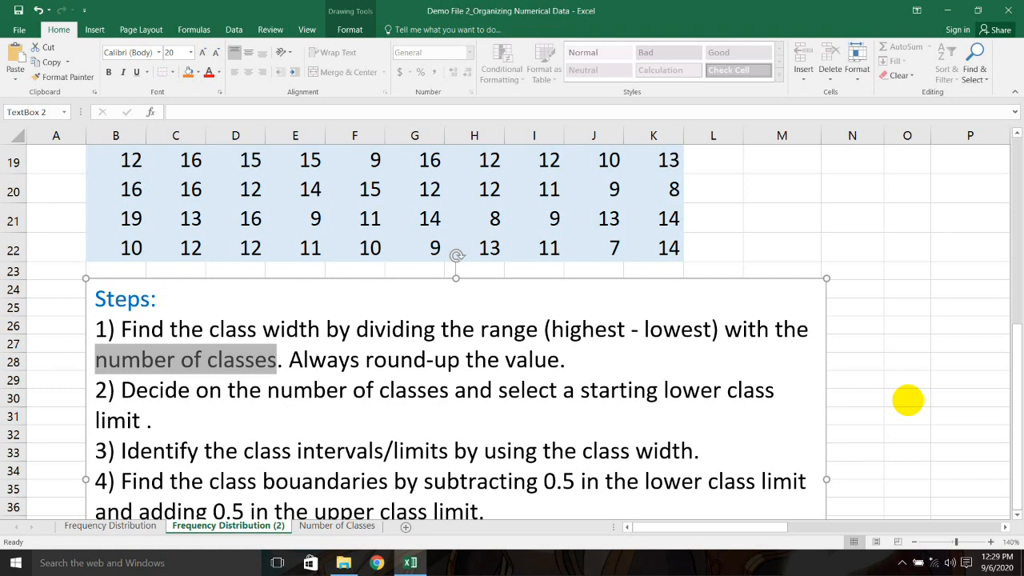
{"action": "left_click", "coordinate": [340, 525]}
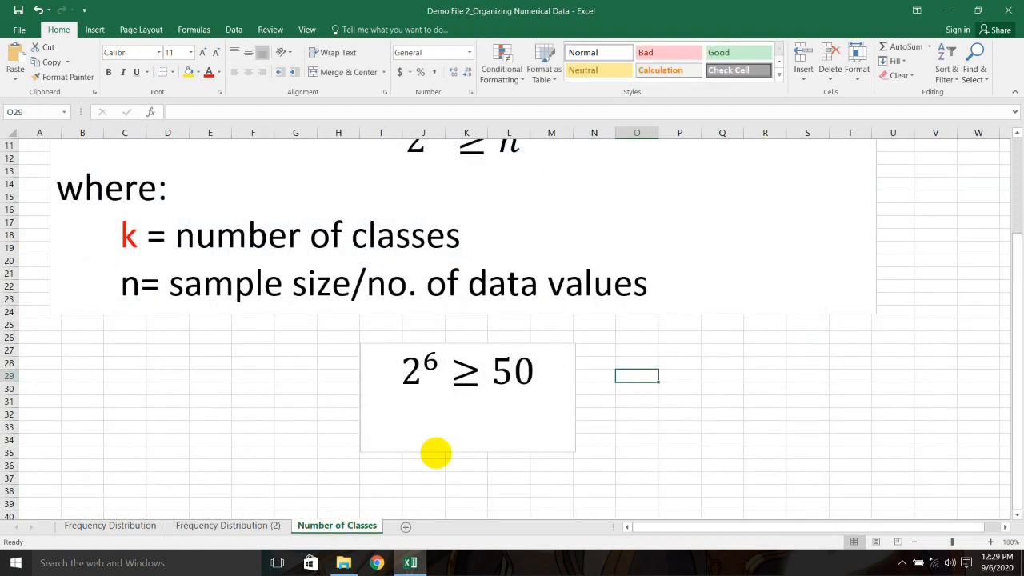
{"action": "scroll", "coordinate": [678, 372], "scroll_direction": "up", "scroll_amount": 3}
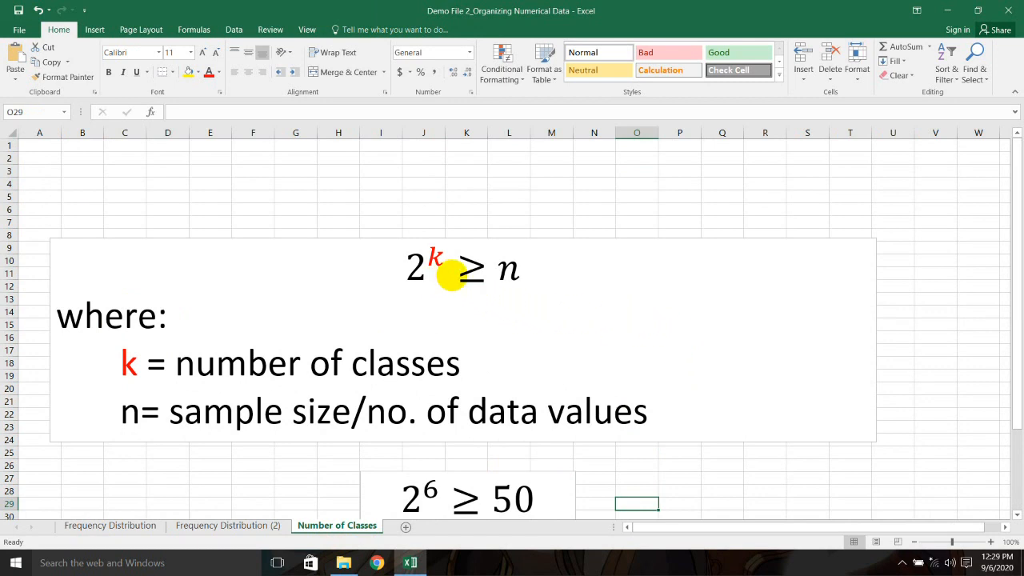
{"action": "left_click", "coordinate": [524, 273]}
{"action": "left_click_drag", "start_coordinate": [524, 273], "coordinate": [411, 264]}
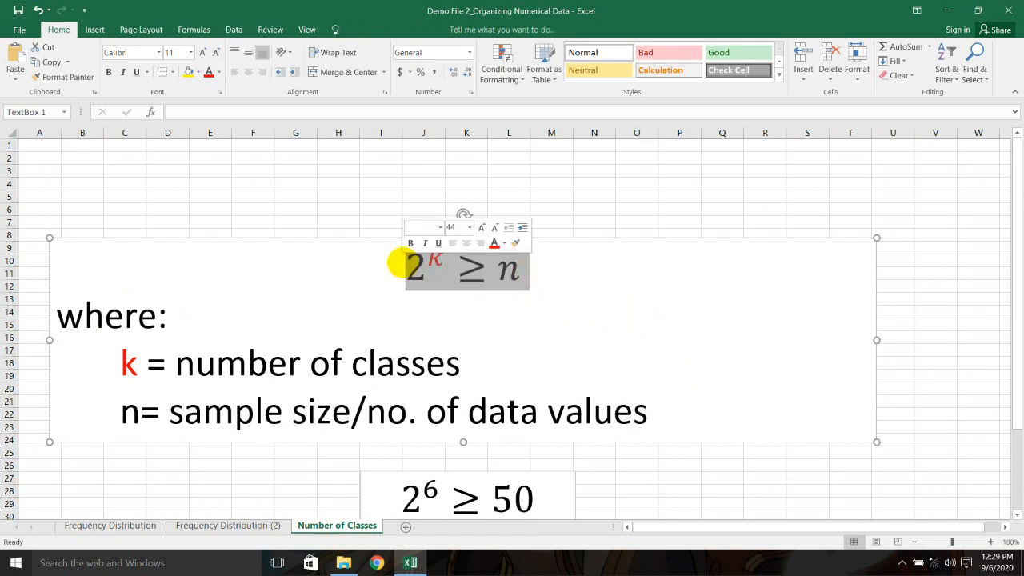
{"action": "left_click", "coordinate": [468, 362]}
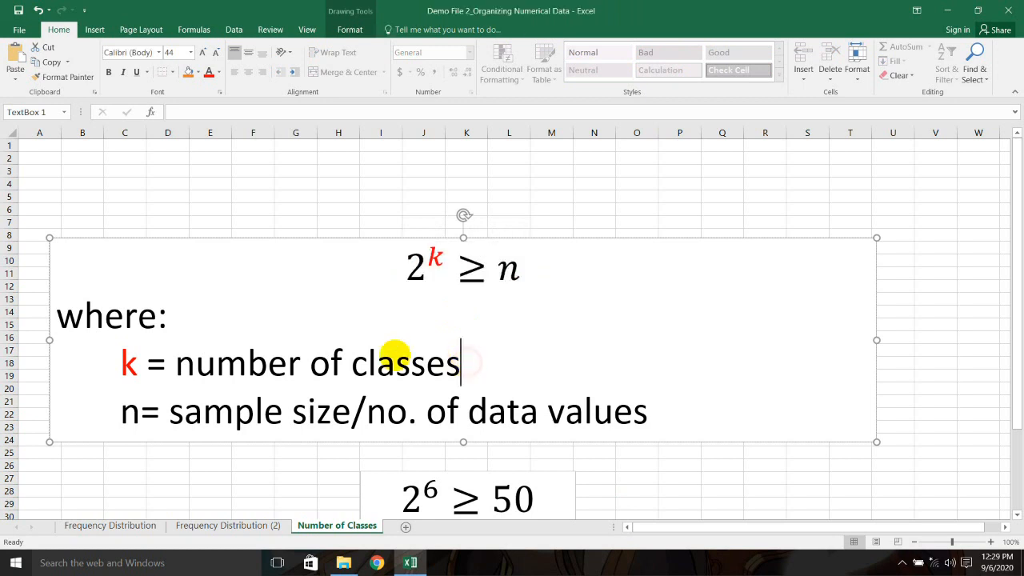
{"action": "left_click_drag", "start_coordinate": [121, 364], "coordinate": [432, 388]}
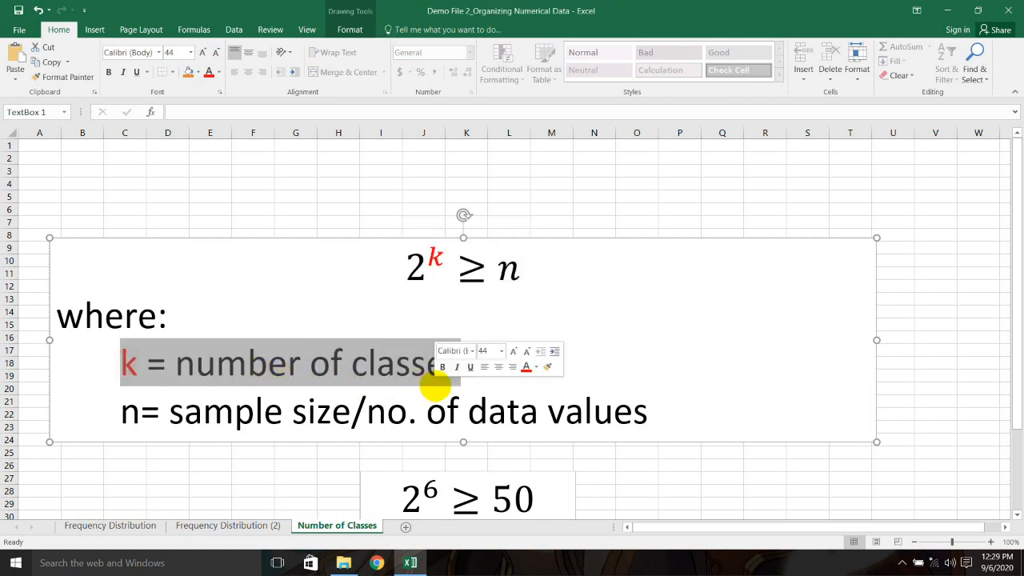
{"action": "left_click_drag", "start_coordinate": [122, 411], "coordinate": [628, 429]}
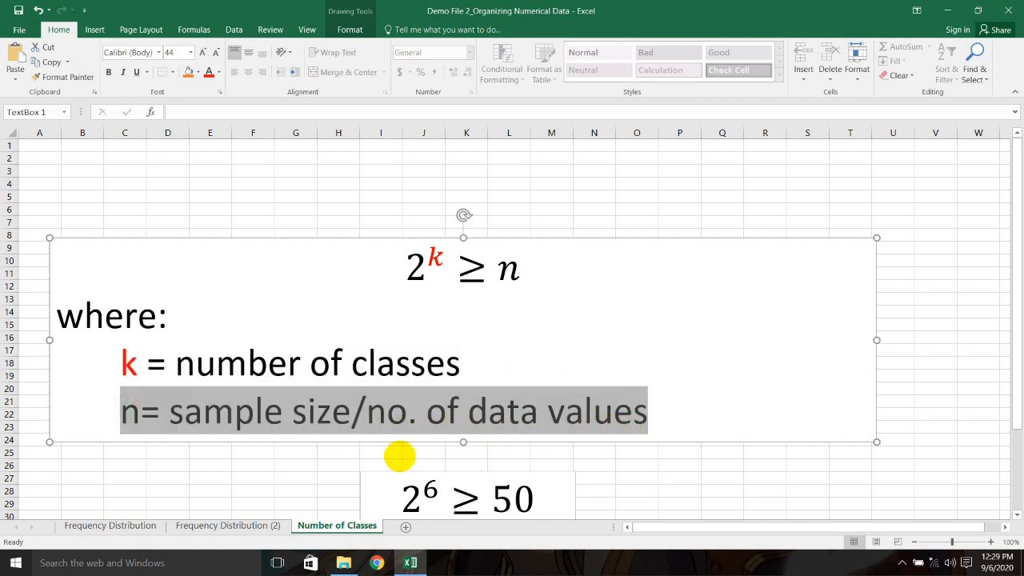
{"action": "left_click", "coordinate": [264, 523]}
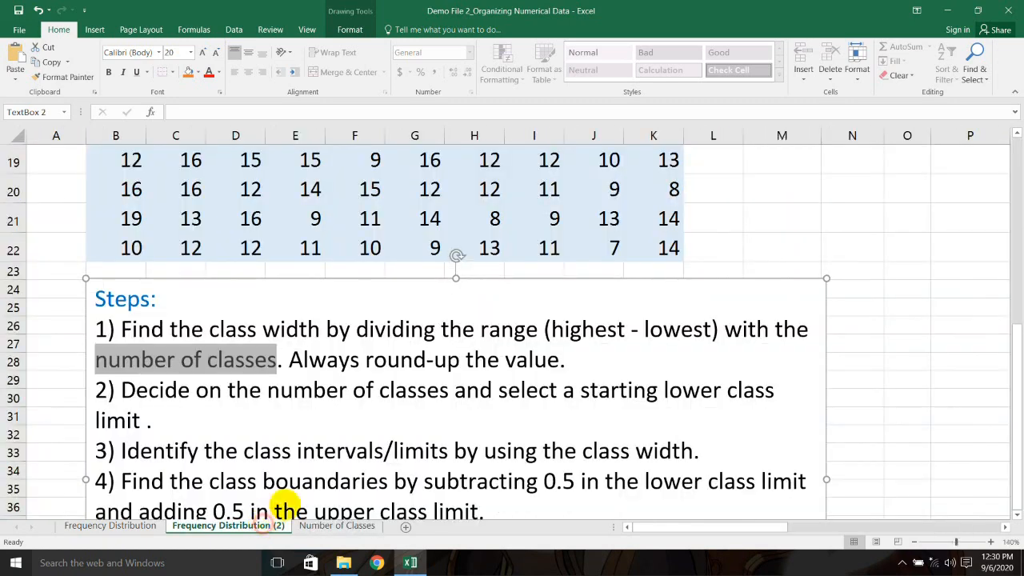
{"action": "scroll", "coordinate": [292, 336], "scroll_direction": "up", "scroll_amount": 3}
{"action": "left_click_drag", "start_coordinate": [235, 220], "coordinate": [569, 220]}
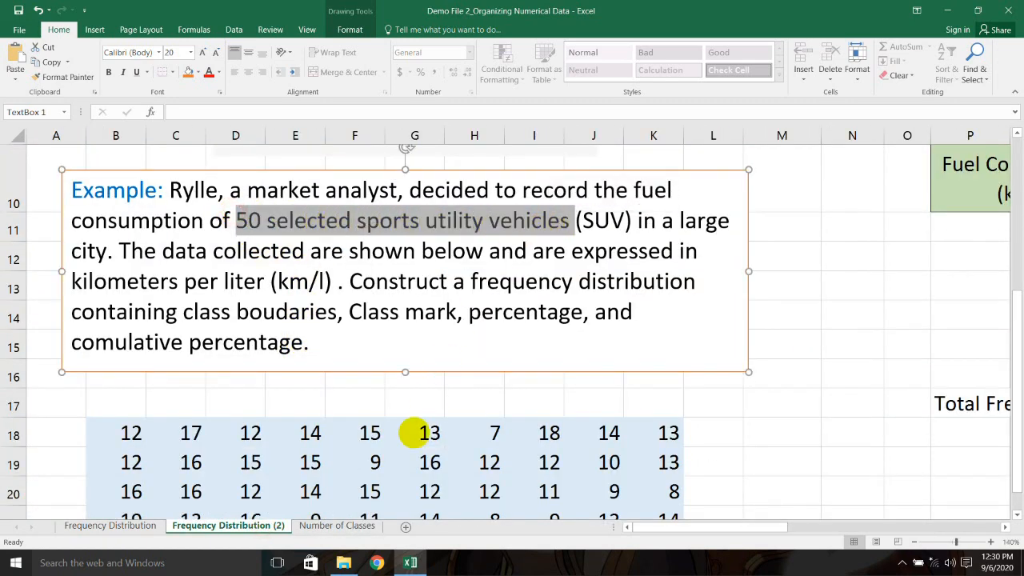
{"action": "left_click", "coordinate": [344, 526]}
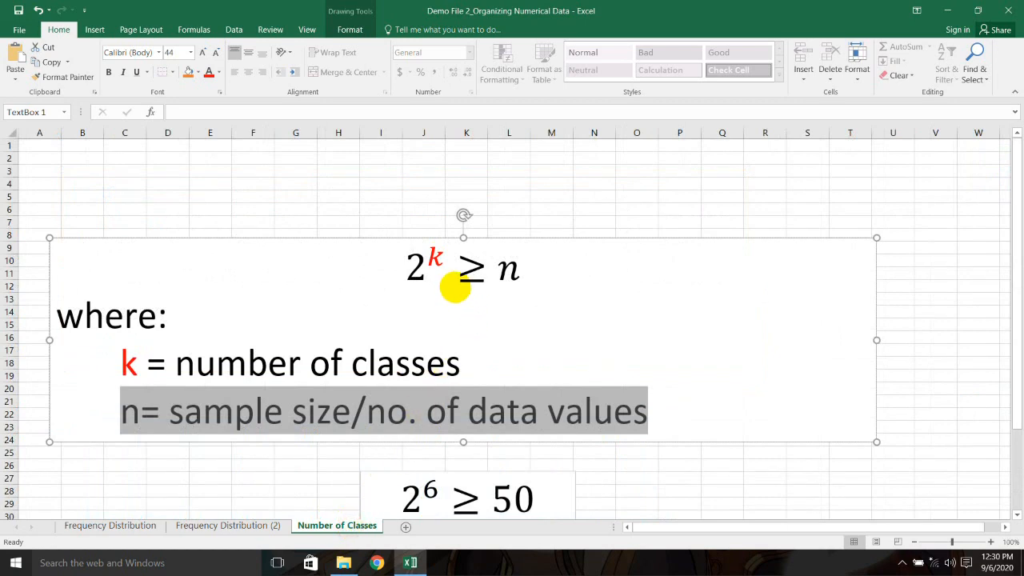
{"action": "left_click", "coordinate": [454, 288]}
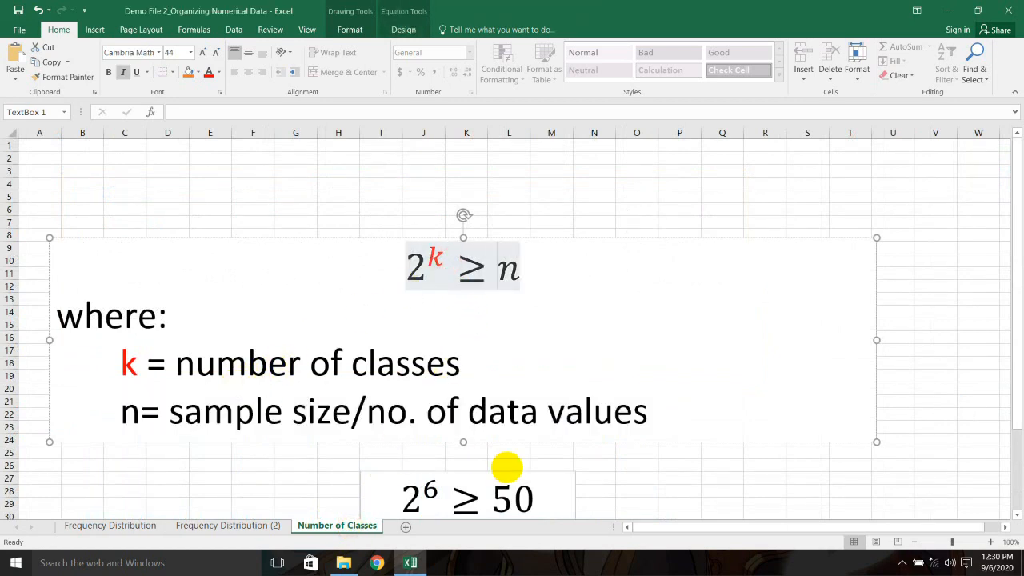
{"action": "scroll", "coordinate": [516, 460], "scroll_direction": "down", "scroll_amount": 2}
{"action": "double_click", "coordinate": [507, 190]}
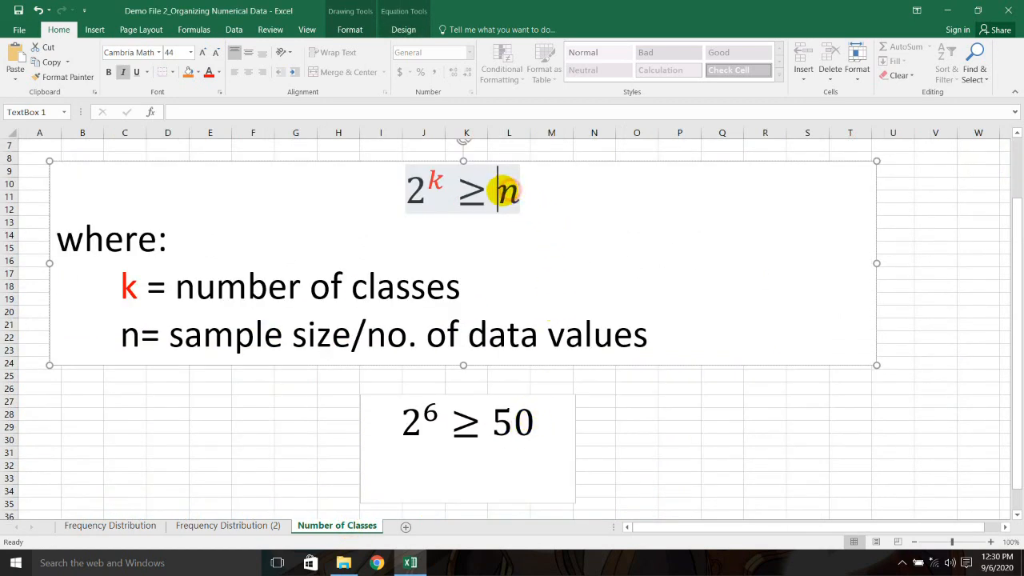
{"action": "double_click", "coordinate": [528, 419]}
{"action": "left_click_drag", "start_coordinate": [495, 414], "coordinate": [486, 418]}
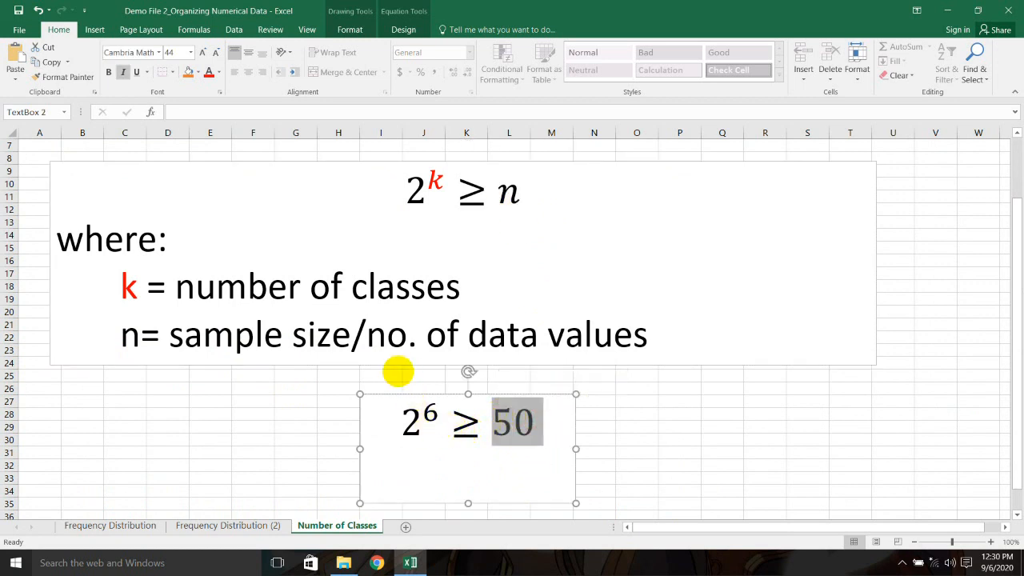
{"action": "double_click", "coordinate": [429, 413]}
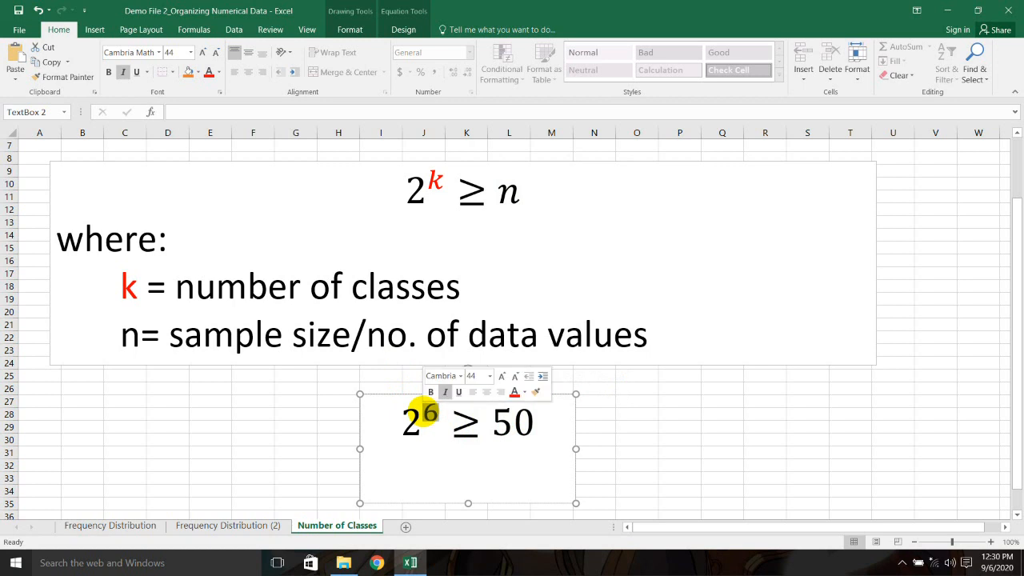
{"action": "key", "text": "BackSpace"}
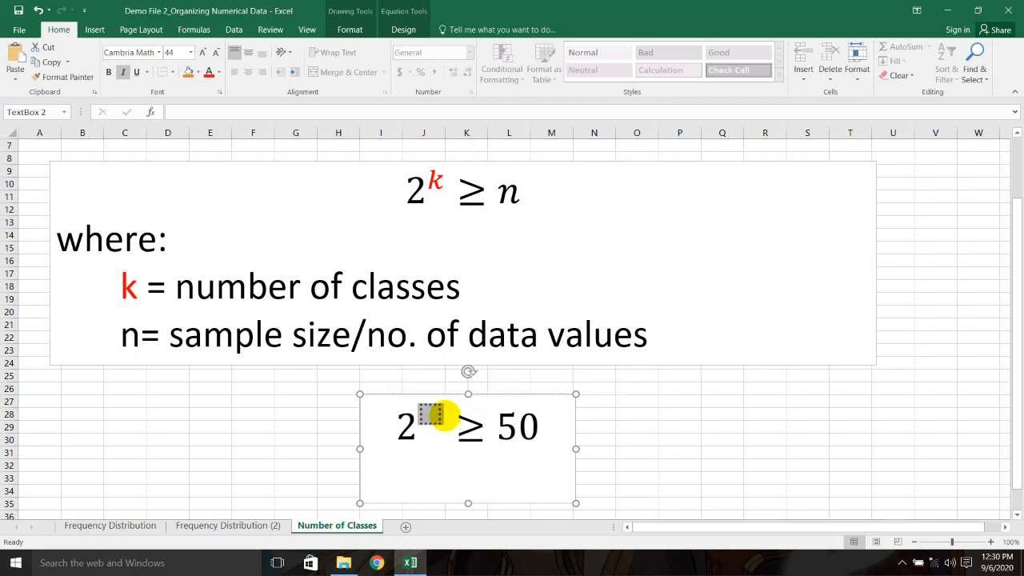
{"action": "type", "text": "3"}
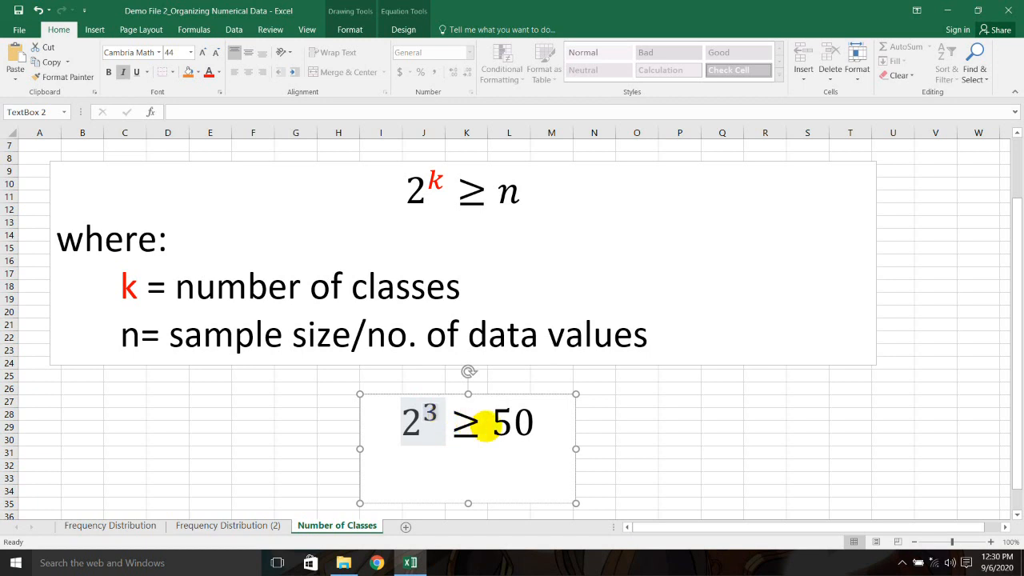
{"action": "double_click", "coordinate": [508, 423]}
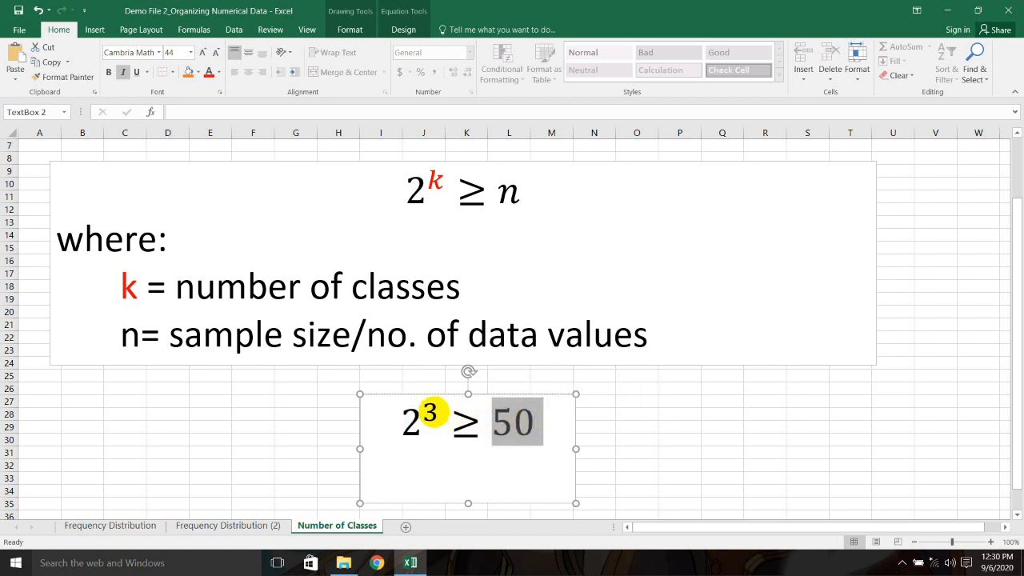
{"action": "double_click", "coordinate": [430, 411]}
{"action": "key", "text": "BackSpace"}
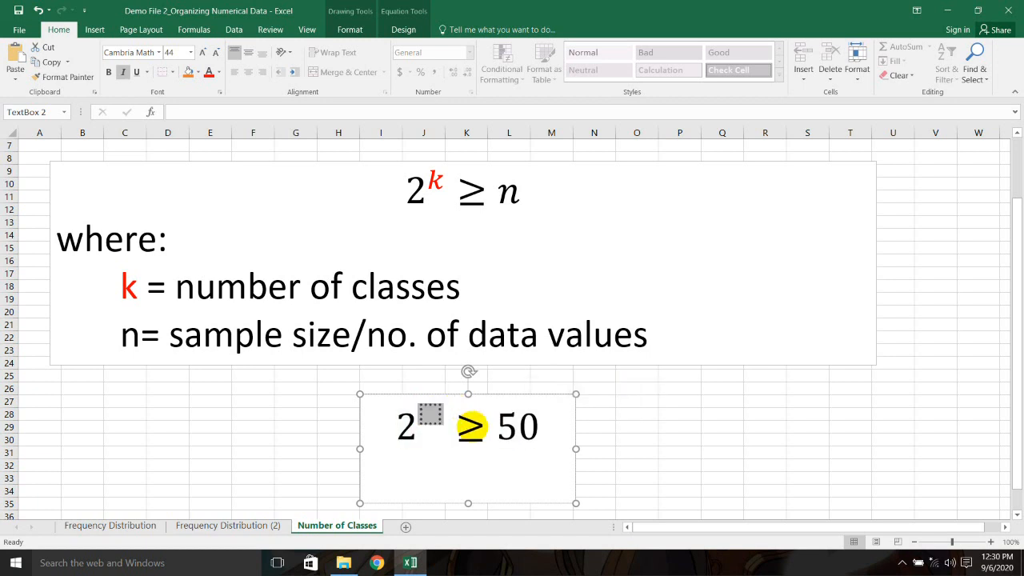
{"action": "type", "text": "4"}
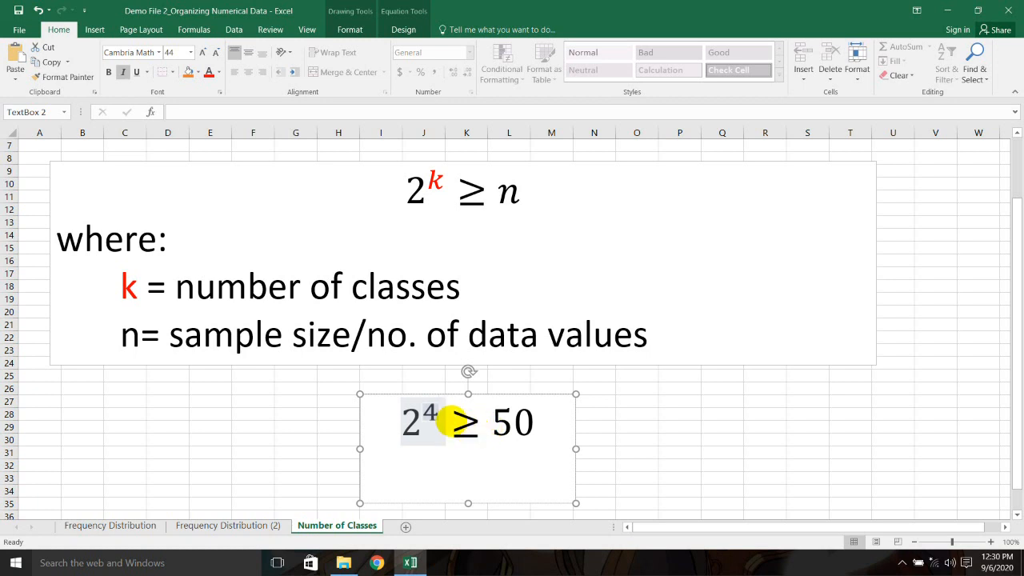
{"action": "key", "text": "BackSpace"}
{"action": "type", "text": "5"}
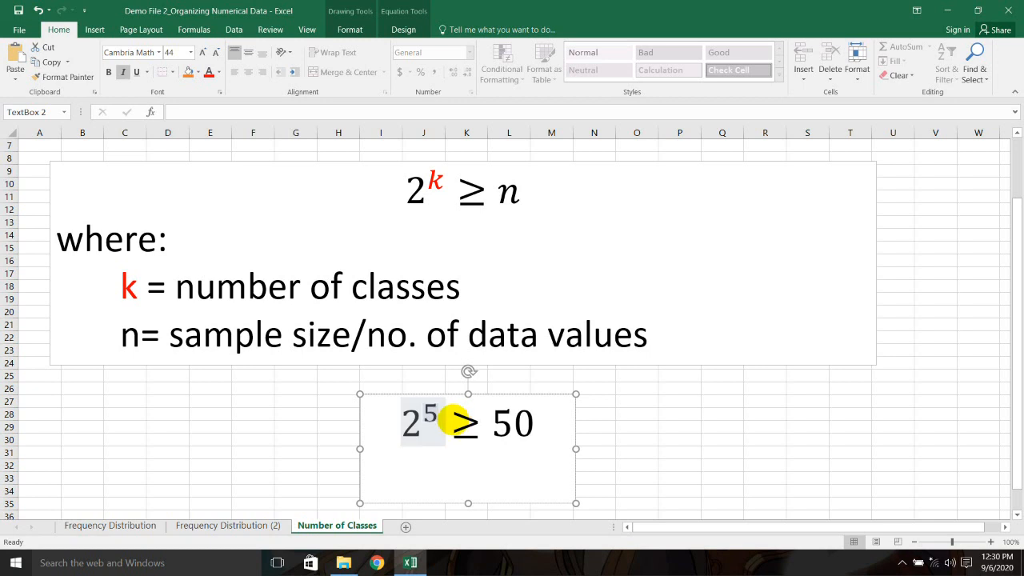
{"action": "key", "text": "BackSpace"}
{"action": "type", "text": "6"}
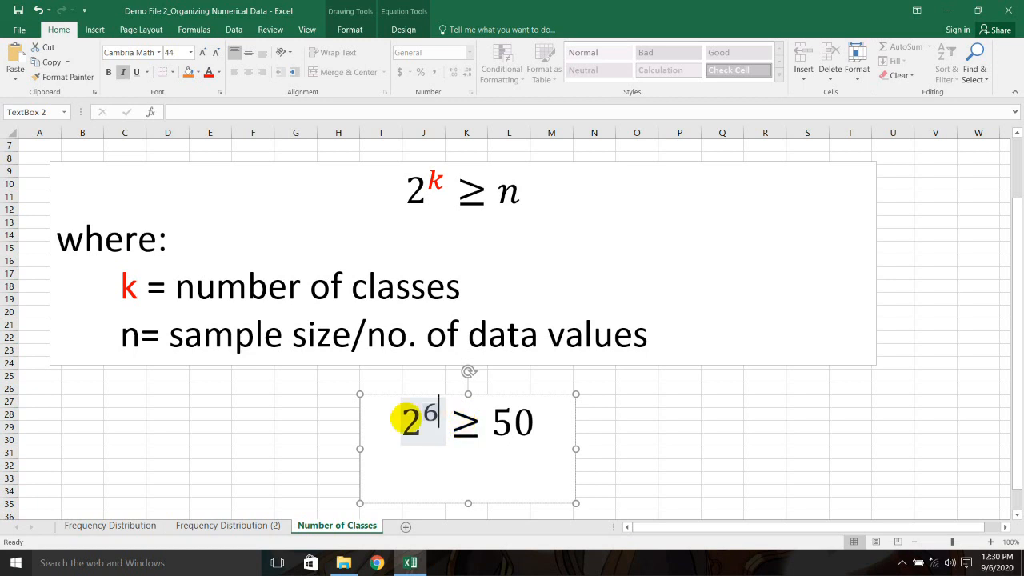
{"action": "left_click", "coordinate": [357, 411]}
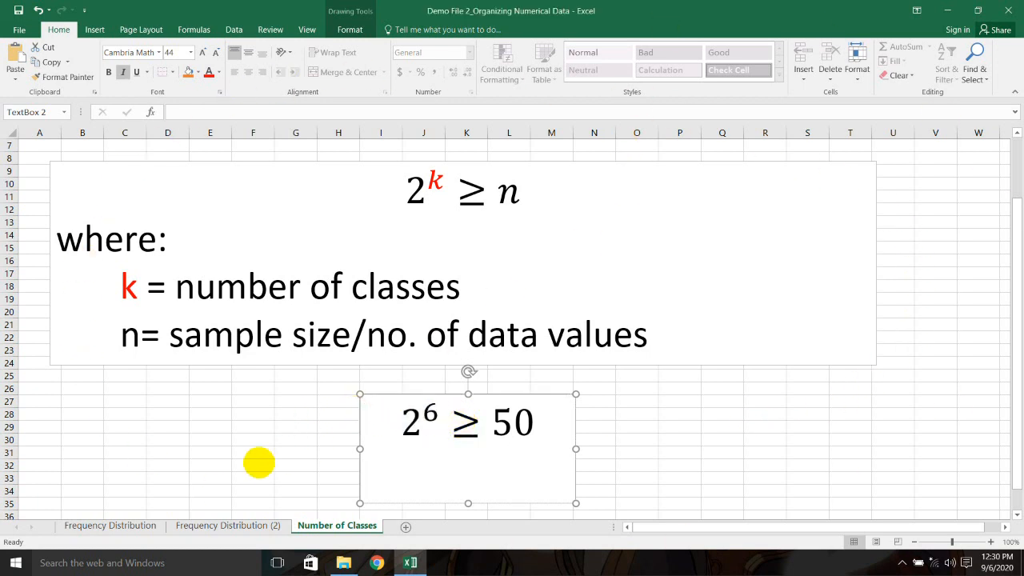
Step: Go back to Frequency Distribution (2) showing Highest 19, Lowest 7, Range 12
{"action": "left_click", "coordinate": [232, 525]}
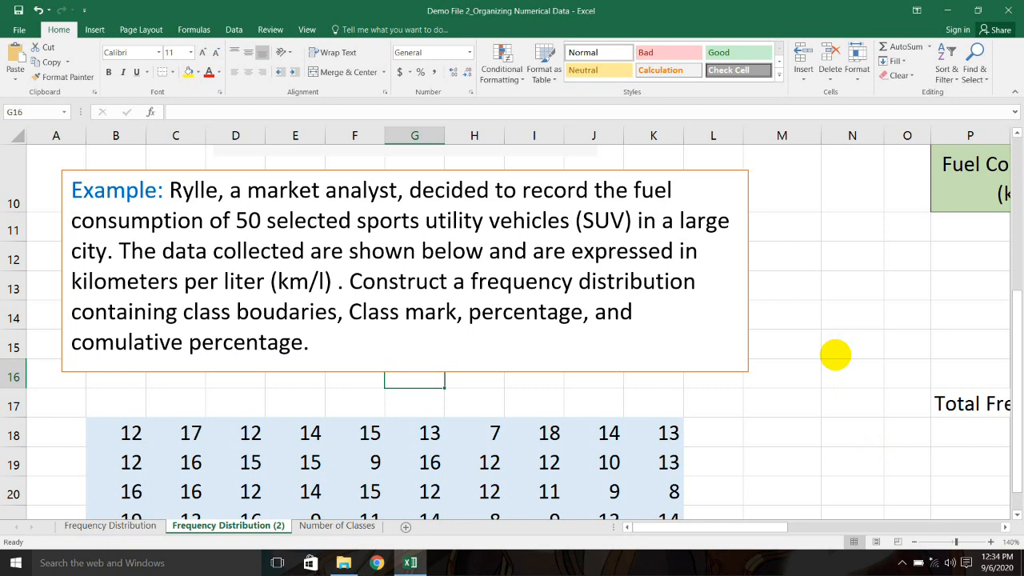
{"action": "left_click", "coordinate": [337, 526]}
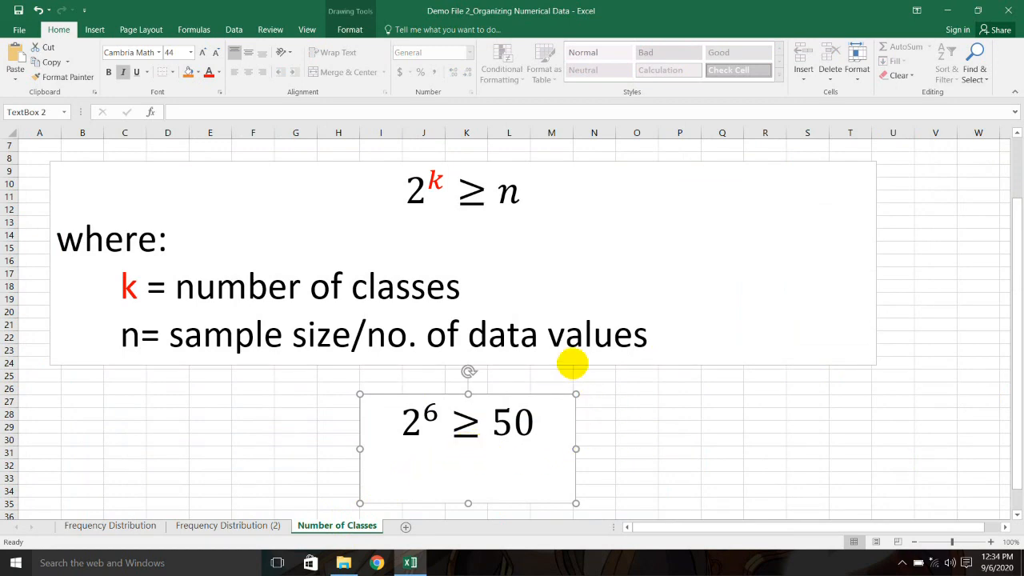
{"action": "left_click", "coordinate": [270, 525]}
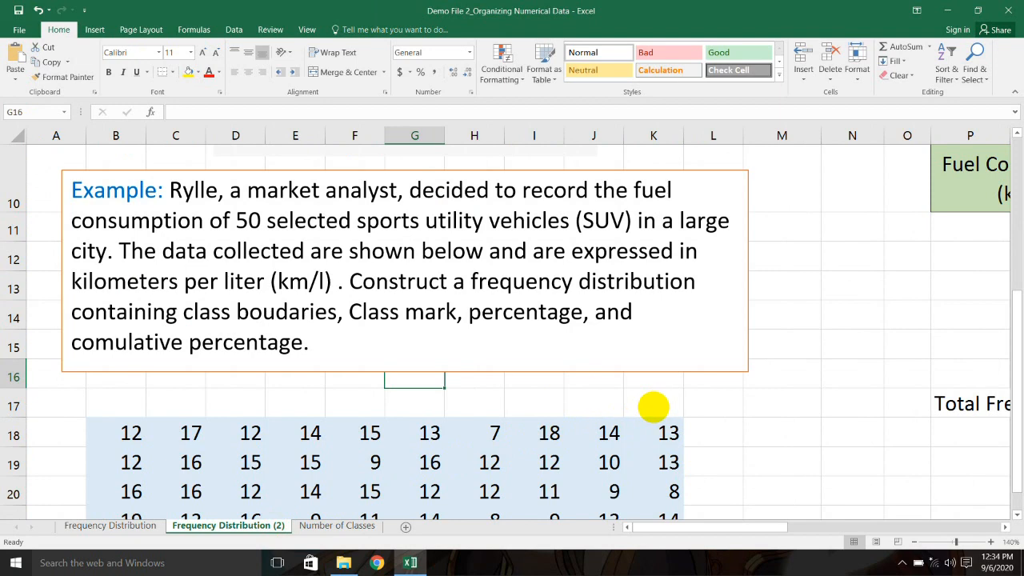
{"action": "left_click_drag", "start_coordinate": [686, 525], "coordinate": [804, 528]}
{"action": "scroll", "coordinate": [720, 404], "scroll_direction": "up", "scroll_amount": 3}
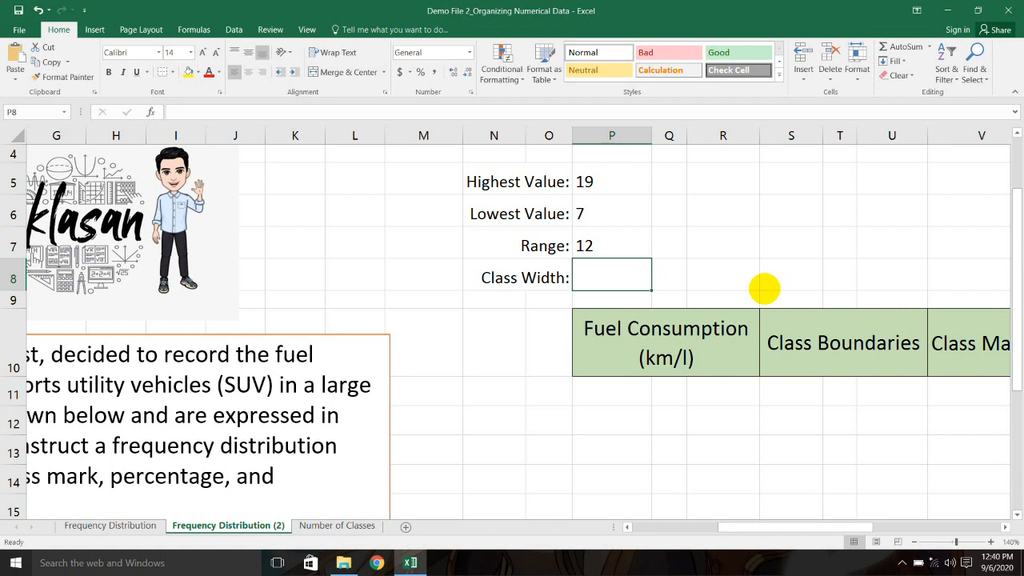
Step: Enter =P7/5 in Class Width cell P8, giving 2.4
{"action": "double_click", "coordinate": [595, 279]}
{"action": "type", "text": "="}
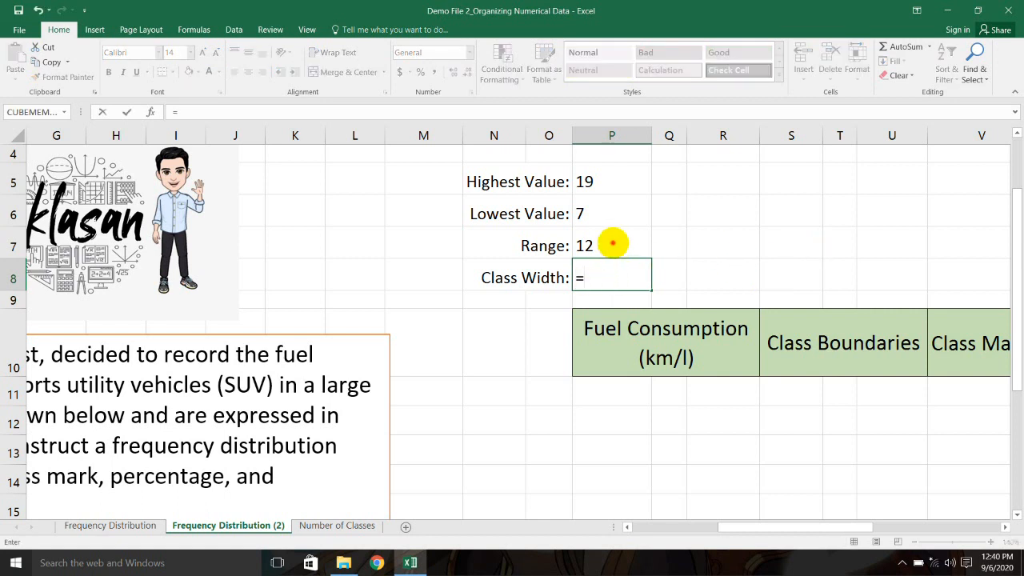
{"action": "left_click", "coordinate": [612, 245]}
{"action": "type", "text": "/5"}
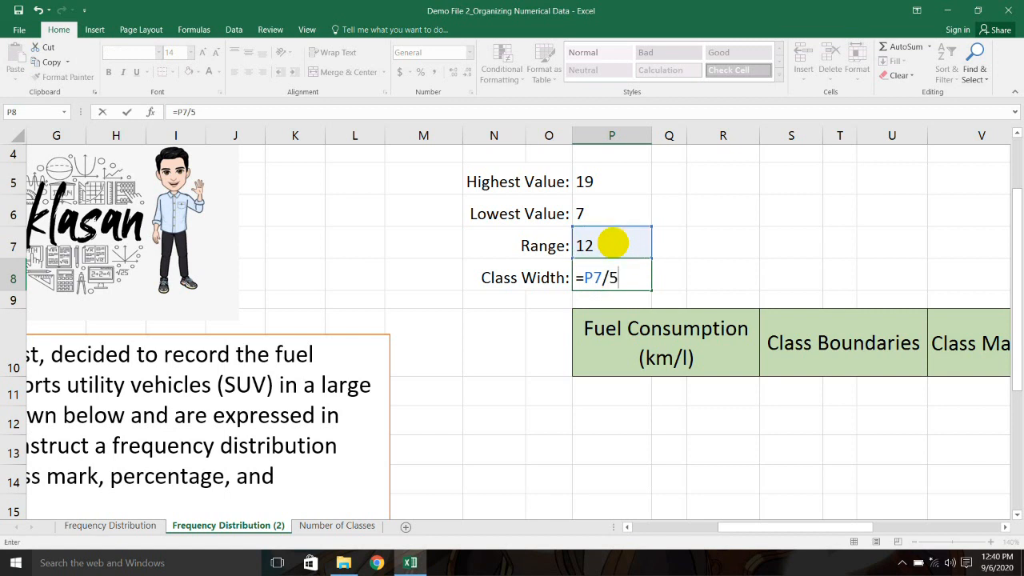
{"action": "key", "text": "Return"}
{"action": "left_click", "coordinate": [635, 278]}
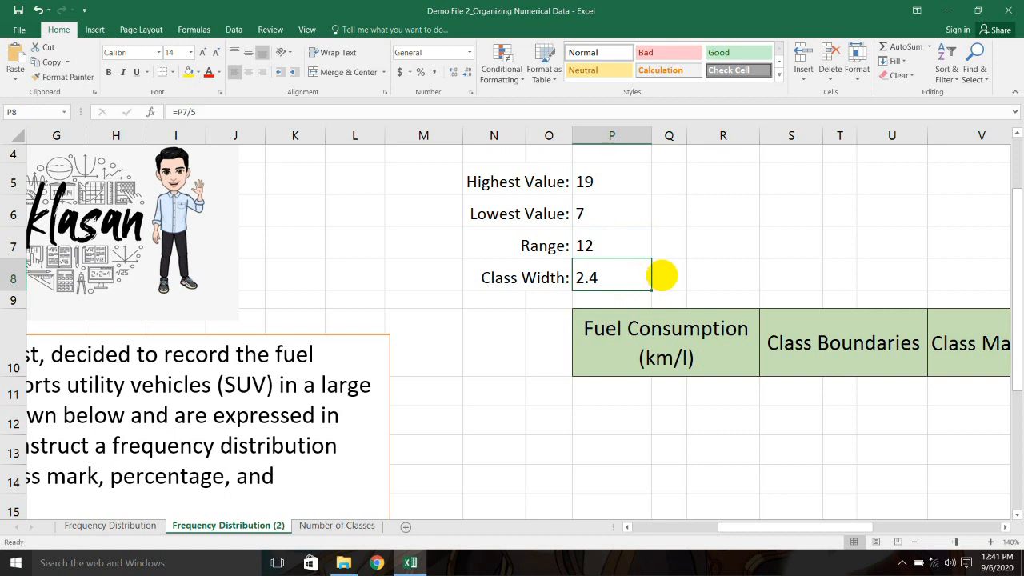
Step: Rewrite the P8 formula as =ROUNDUP(P7/5,0) so Class Width shows 3
{"action": "left_click", "coordinate": [664, 275]}
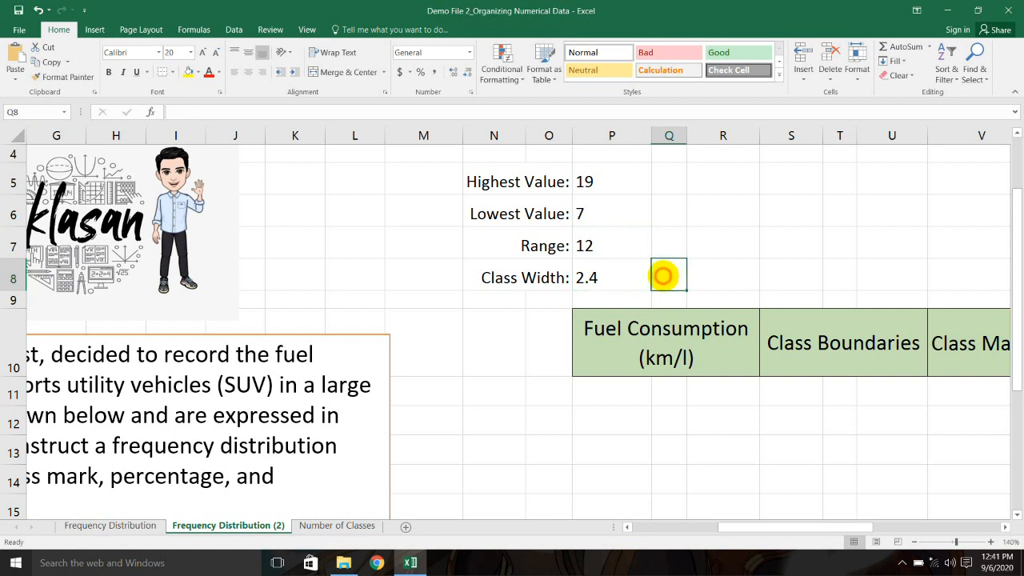
{"action": "left_click", "coordinate": [633, 277]}
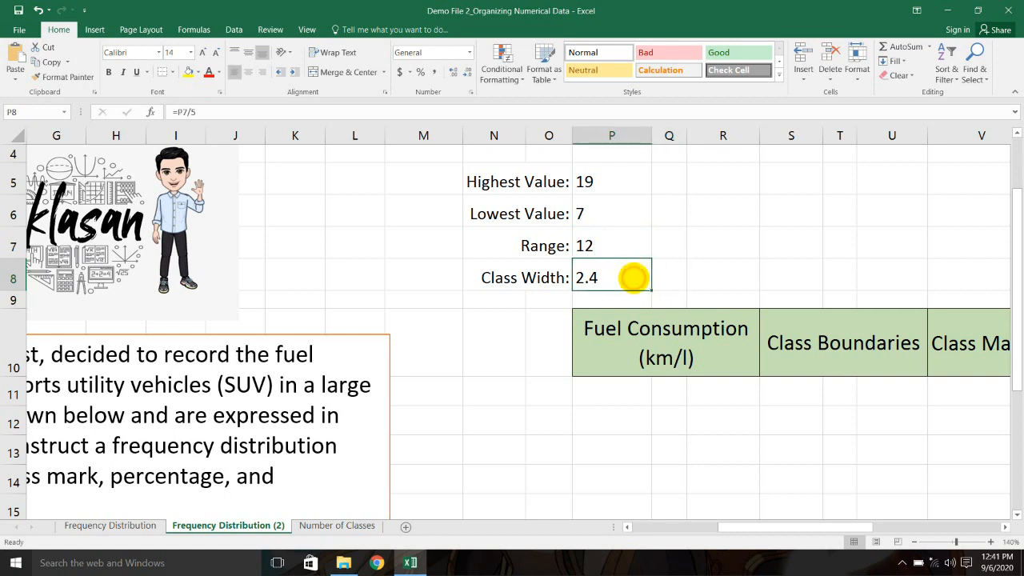
{"action": "double_click", "coordinate": [619, 281]}
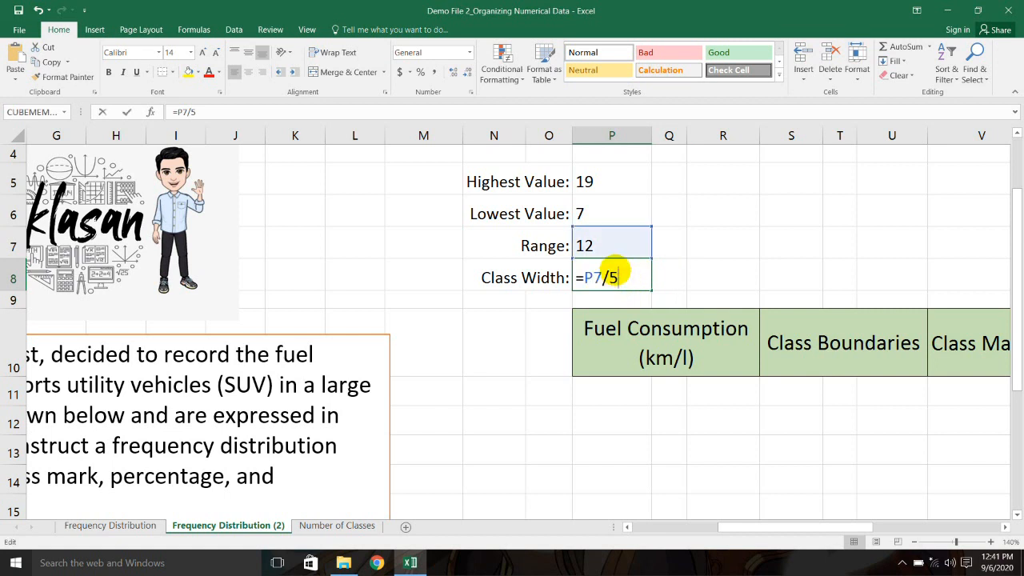
{"action": "left_click", "coordinate": [582, 277]}
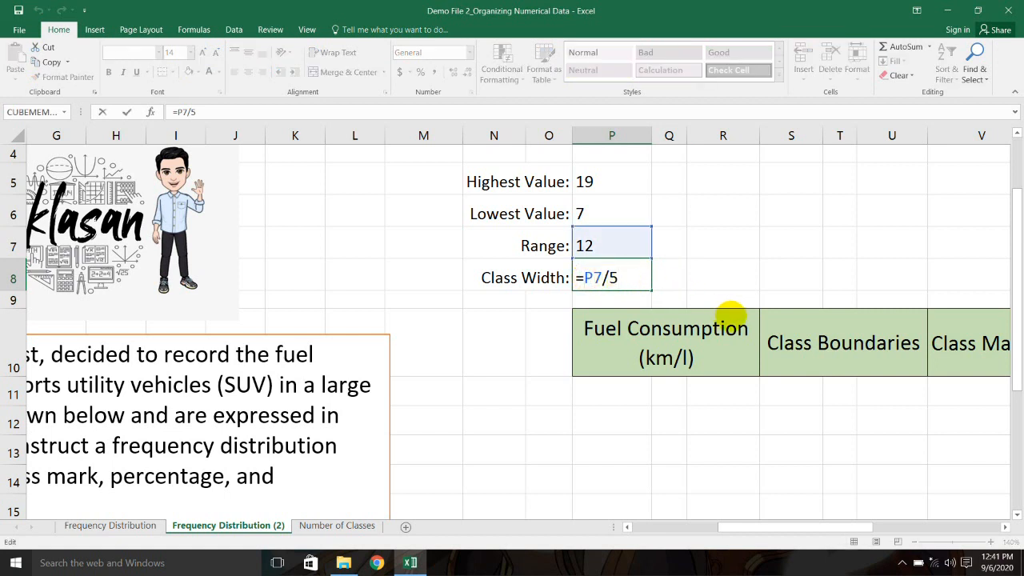
{"action": "type", "text": "round"}
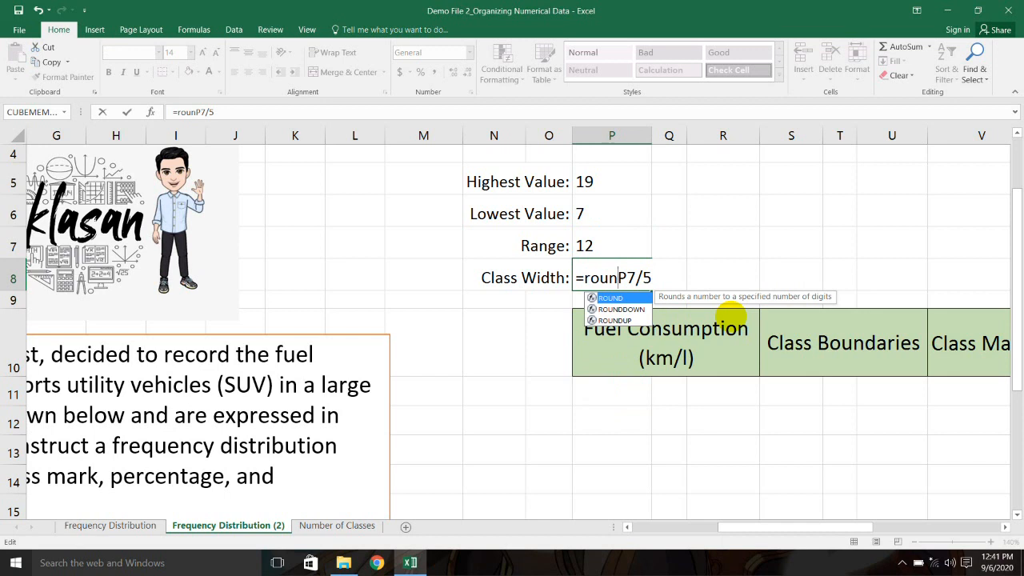
{"action": "type", "text": "up"}
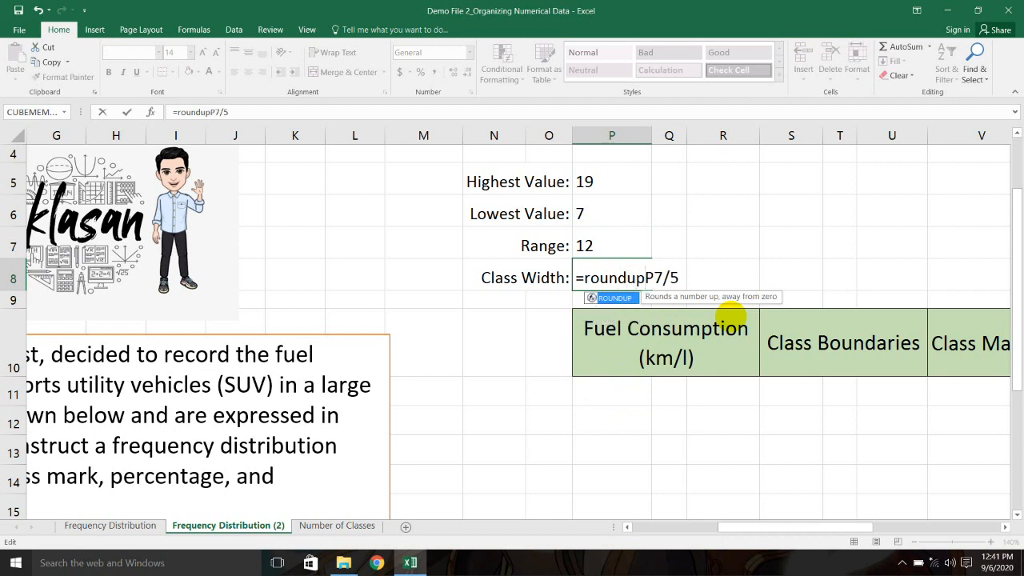
{"action": "type", "text": "("}
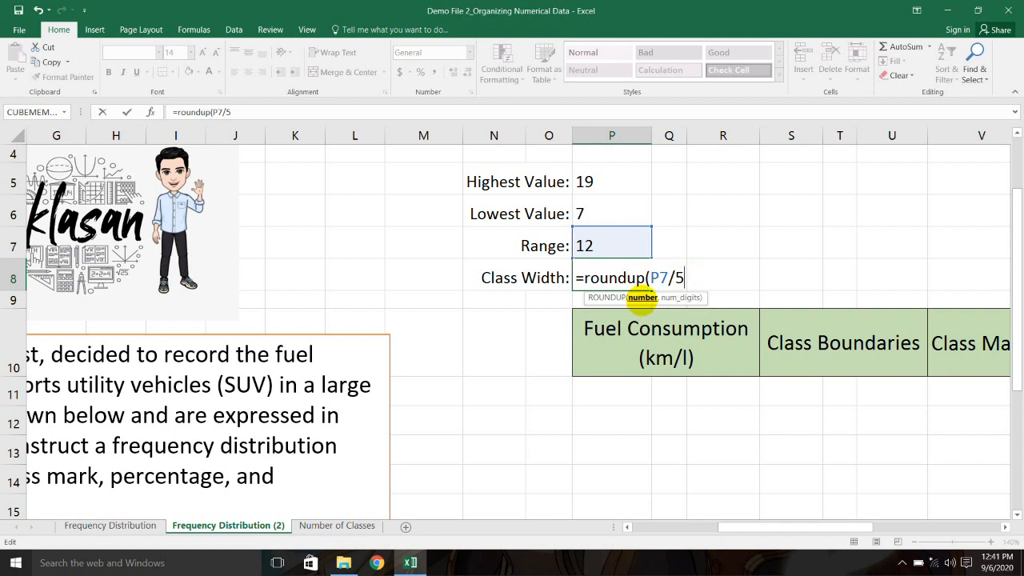
{"action": "left_click_drag", "start_coordinate": [650, 278], "coordinate": [676, 276]}
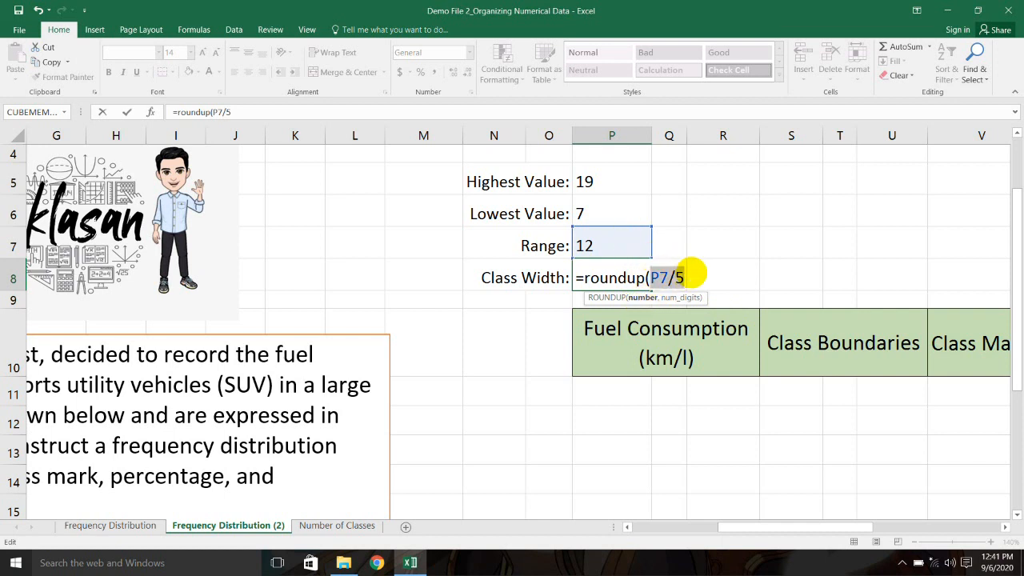
{"action": "left_click", "coordinate": [687, 277]}
{"action": "type", "text": ","}
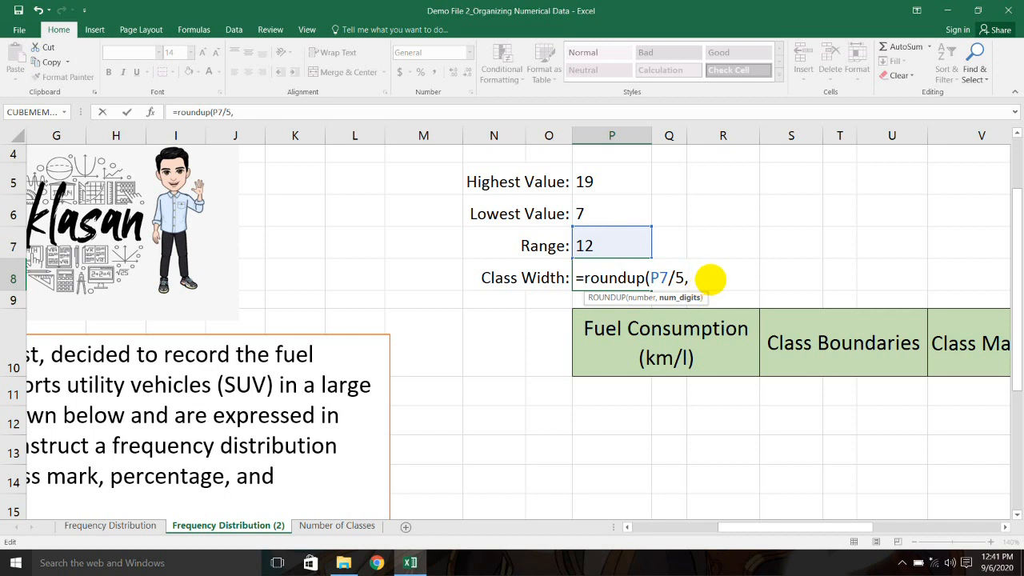
{"action": "type", "text": "0)"}
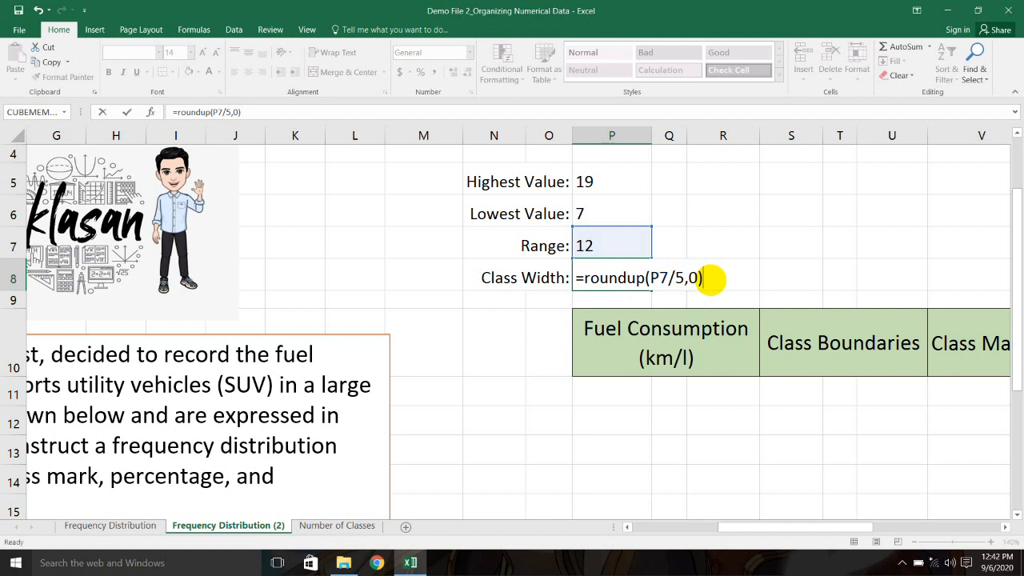
{"action": "key", "text": "Return"}
{"action": "left_click", "coordinate": [612, 273]}
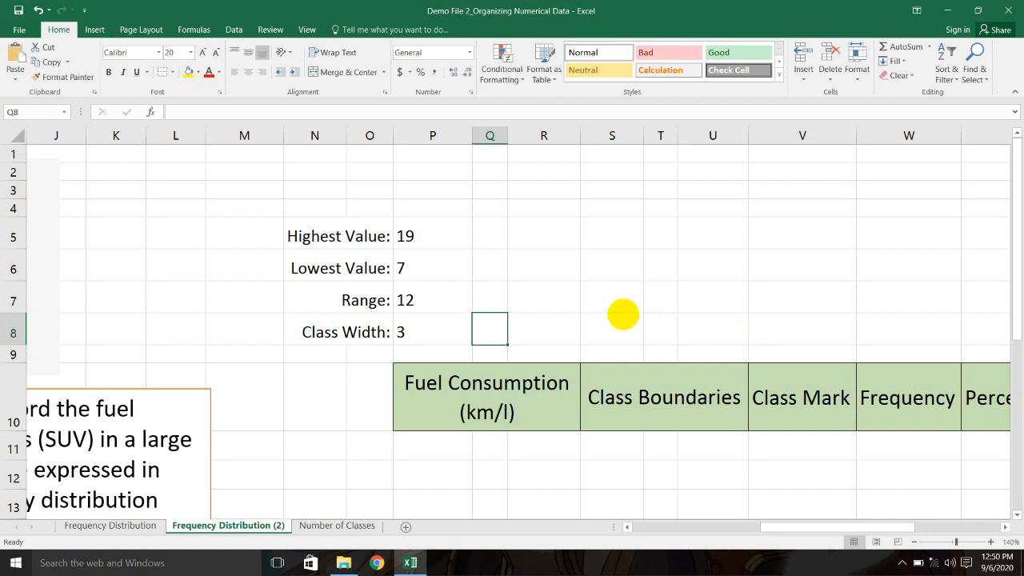
{"action": "left_click_drag", "start_coordinate": [788, 536], "coordinate": [621, 517]}
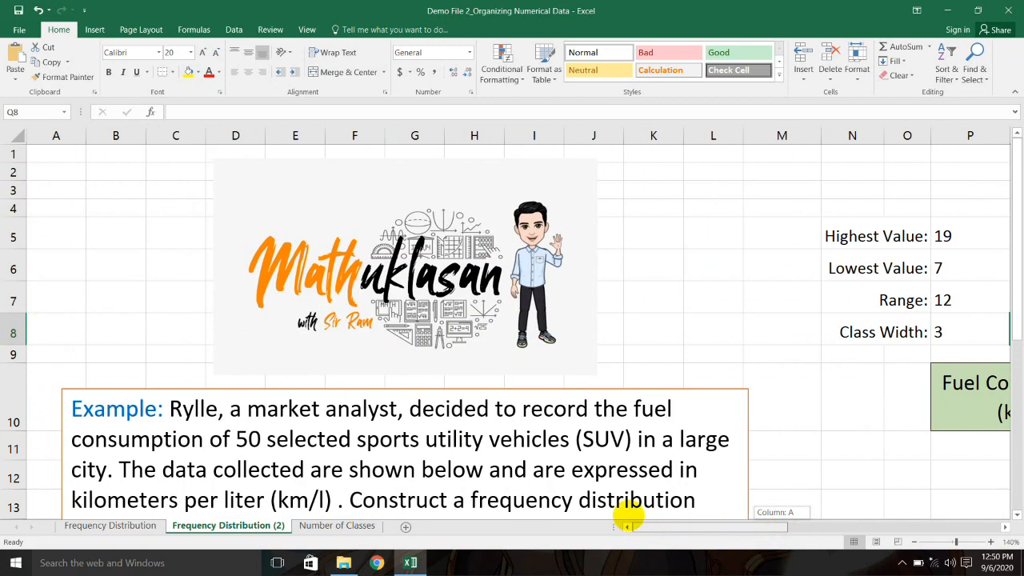
{"action": "scroll", "coordinate": [529, 416], "scroll_direction": "down", "scroll_amount": 4}
{"action": "scroll", "coordinate": [529, 416], "scroll_direction": "down", "scroll_amount": 4}
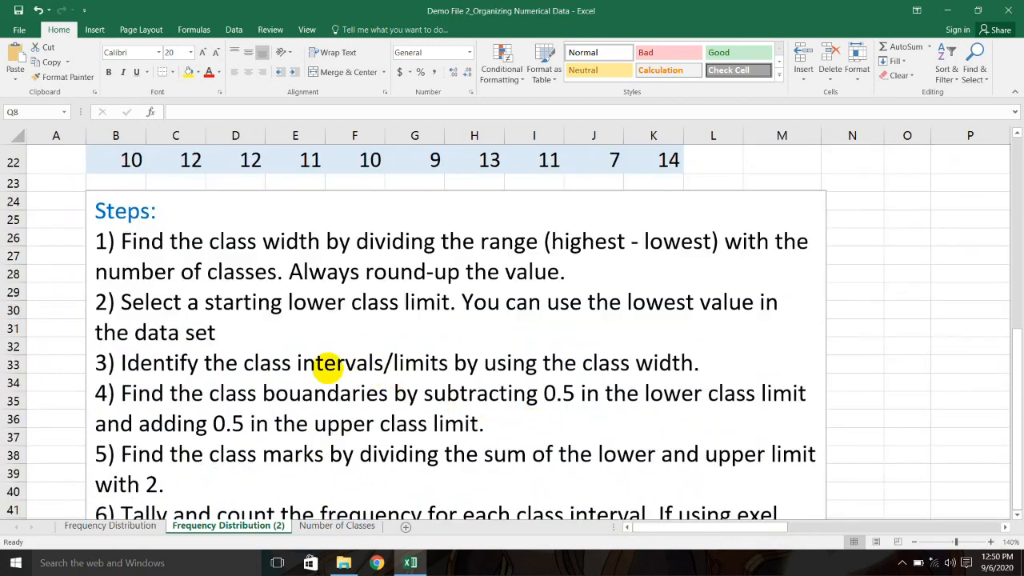
{"action": "left_click_drag", "start_coordinate": [130, 303], "coordinate": [438, 305]}
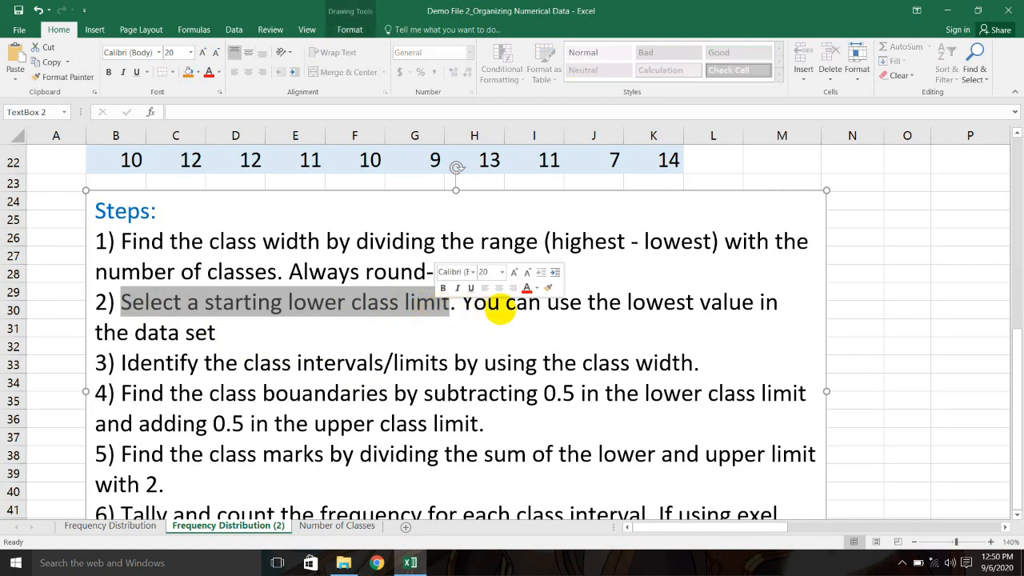
{"action": "left_click_drag", "start_coordinate": [765, 528], "coordinate": [901, 526]}
{"action": "scroll", "coordinate": [670, 359], "scroll_direction": "up", "scroll_amount": 6}
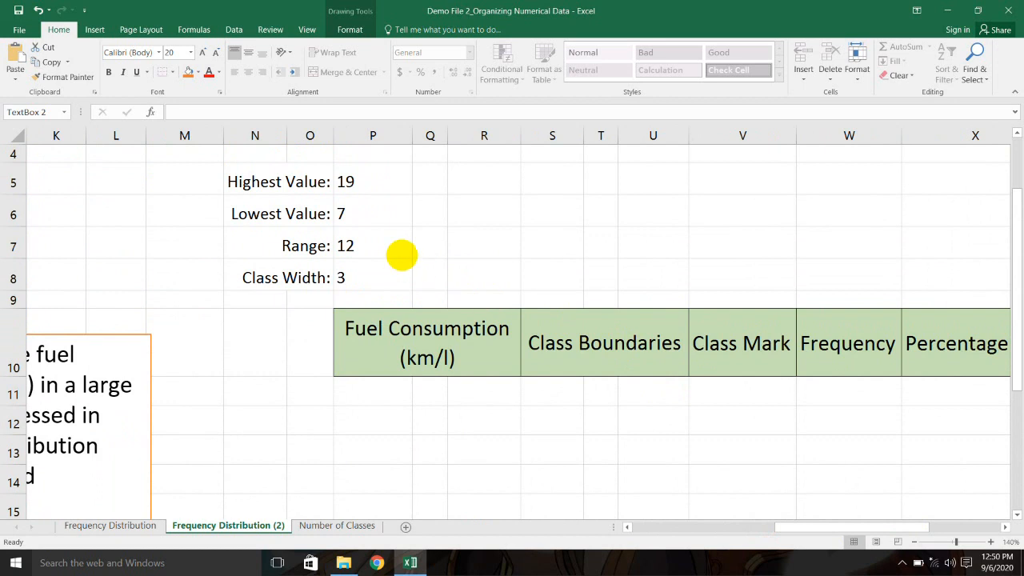
{"action": "left_click", "coordinate": [354, 214]}
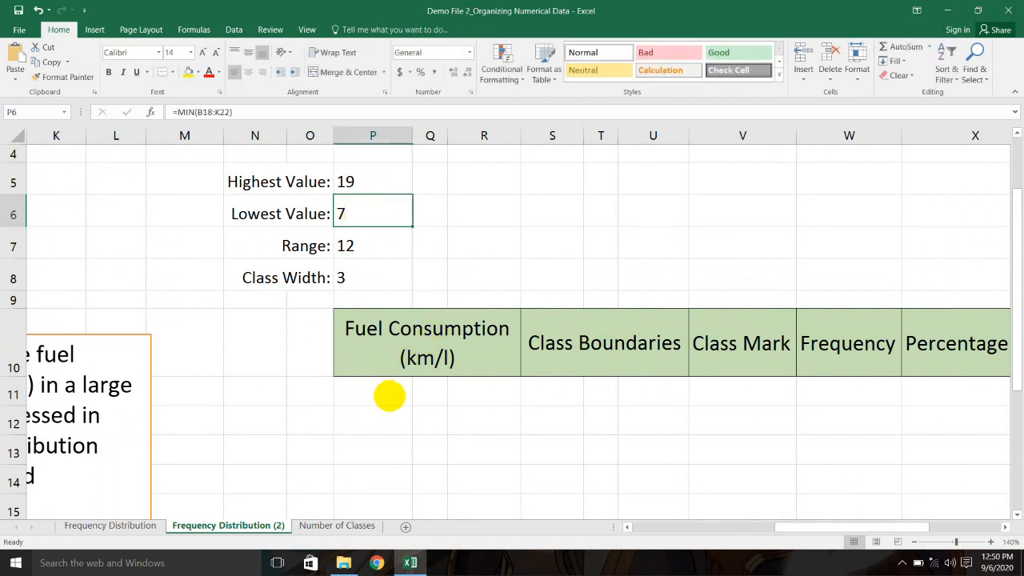
Step: Enter 7 in P11 as the first lower class limit
{"action": "left_click", "coordinate": [391, 392]}
{"action": "type", "text": "7"}
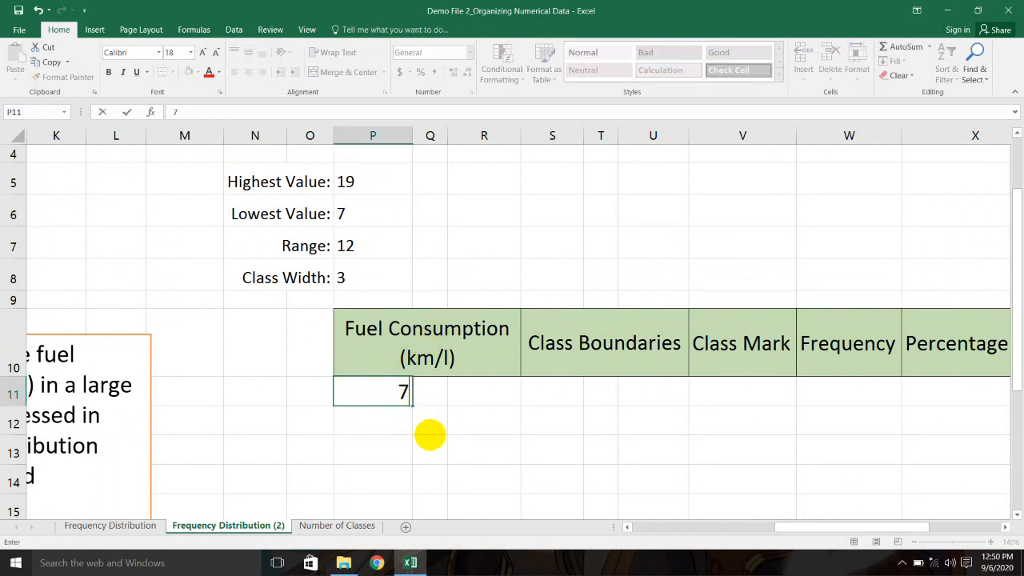
{"action": "left_click", "coordinate": [448, 426]}
{"action": "left_click", "coordinate": [391, 421]}
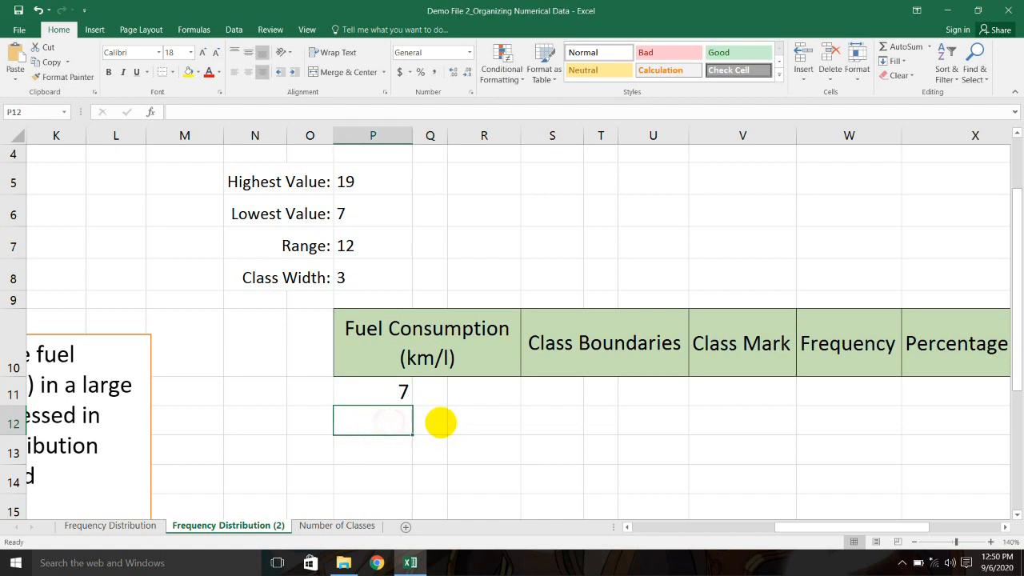
{"action": "scroll", "coordinate": [464, 420], "scroll_direction": "down", "scroll_amount": 1}
{"action": "scroll", "coordinate": [463, 420], "scroll_direction": "up", "scroll_amount": 1}
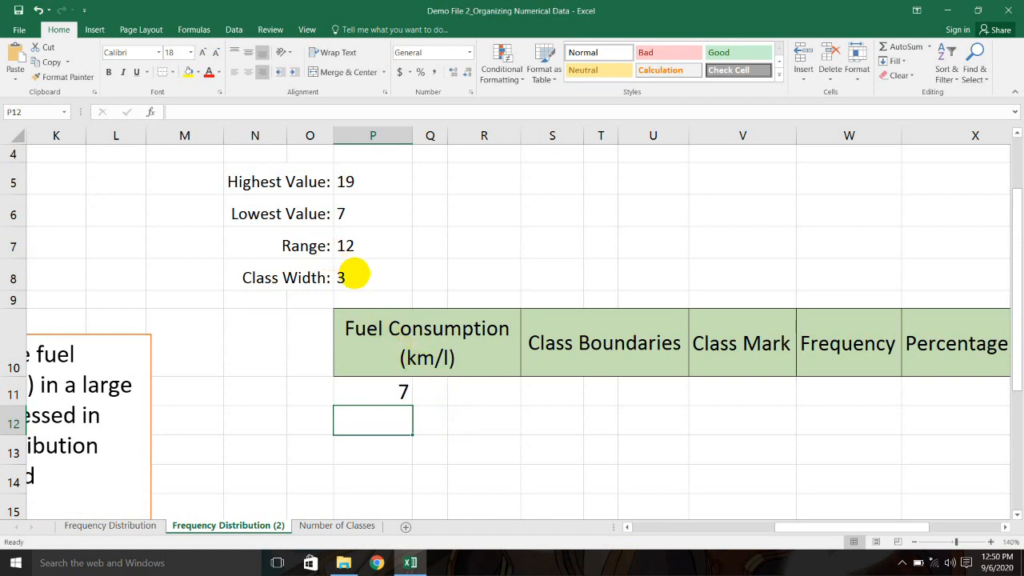
{"action": "left_click", "coordinate": [369, 277]}
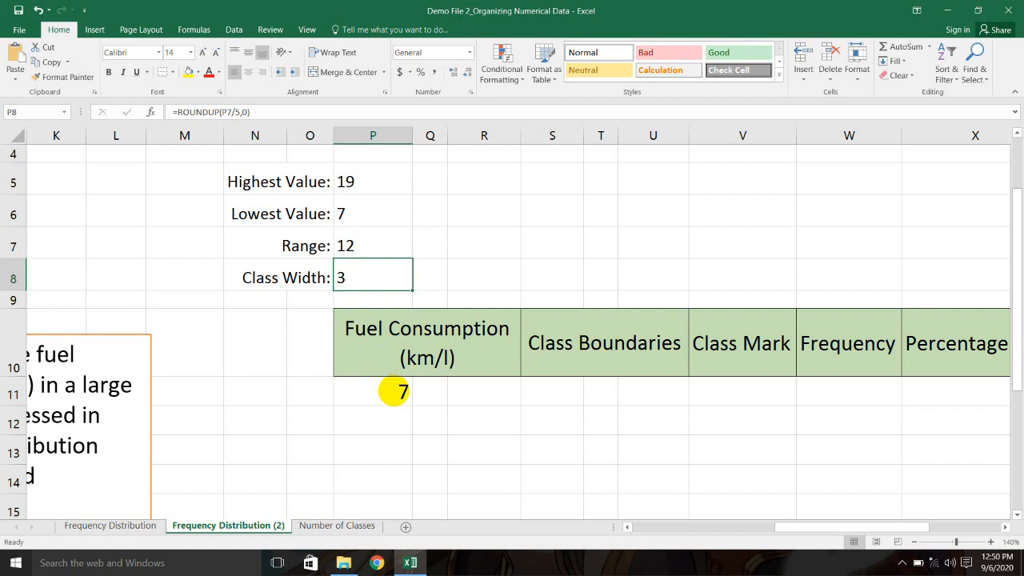
{"action": "left_click", "coordinate": [400, 390]}
{"action": "left_click", "coordinate": [358, 276]}
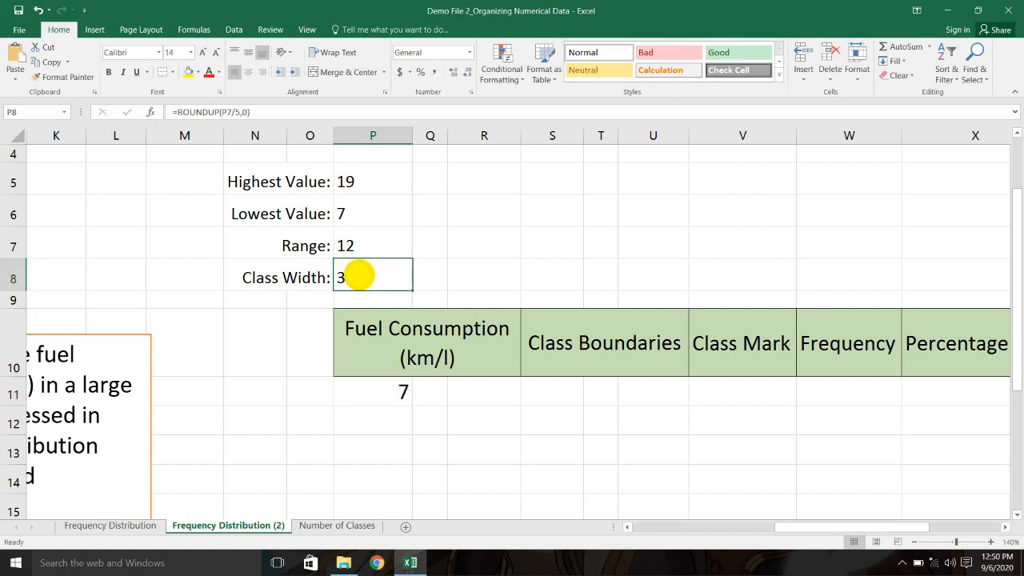
Step: Type 10 and 13 below the 7, then delete both hand-typed limits
{"action": "left_click", "coordinate": [404, 420]}
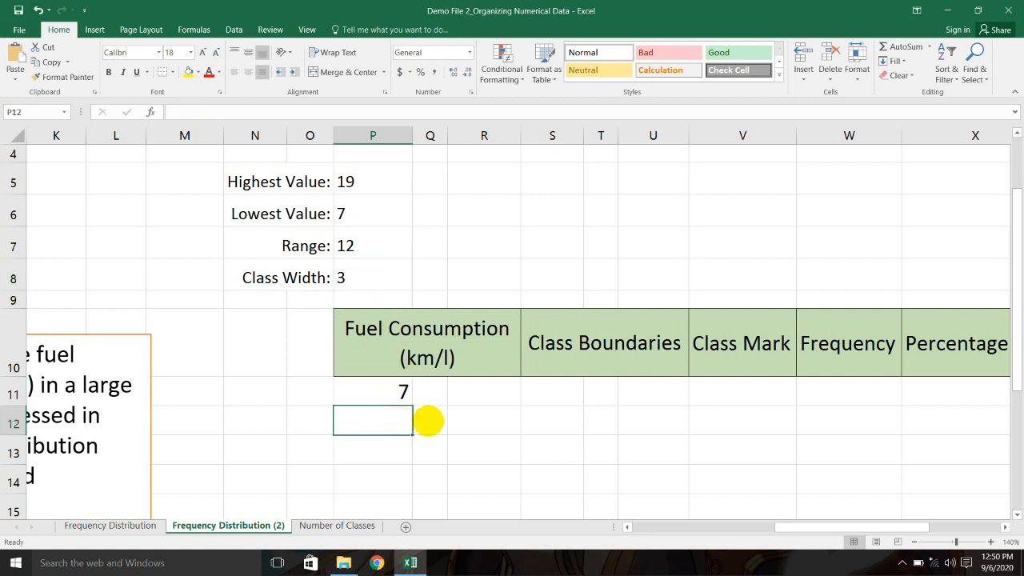
{"action": "type", "text": "10"}
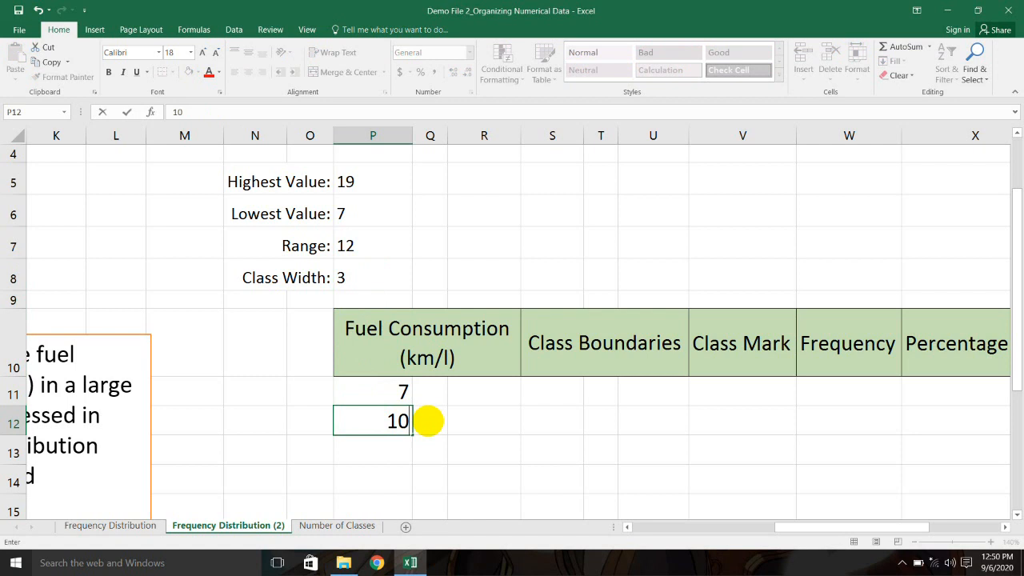
{"action": "key", "text": "Return"}
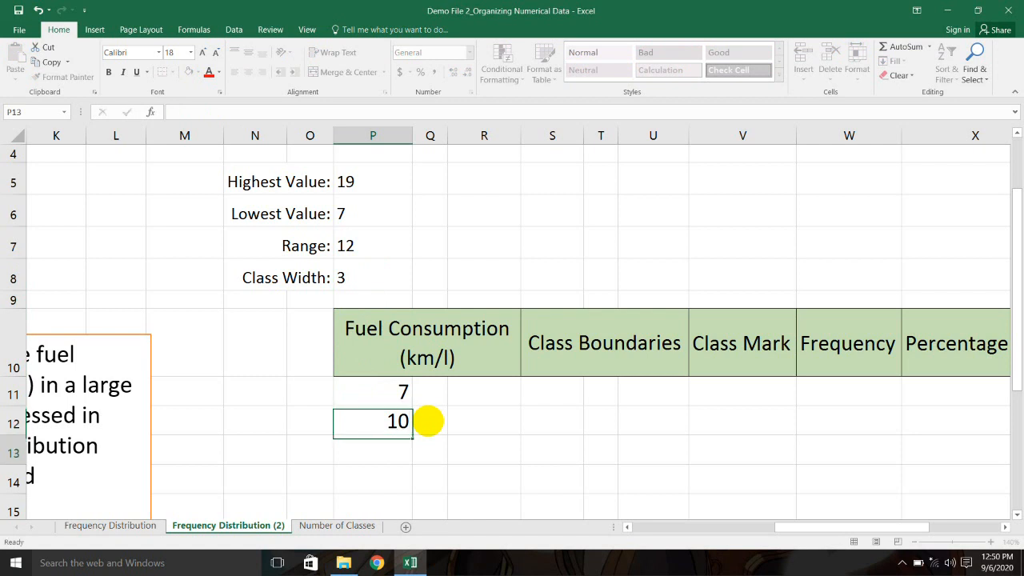
{"action": "type", "text": "13"}
{"action": "key", "text": "ctrl+Return"}
{"action": "key", "text": "Return"}
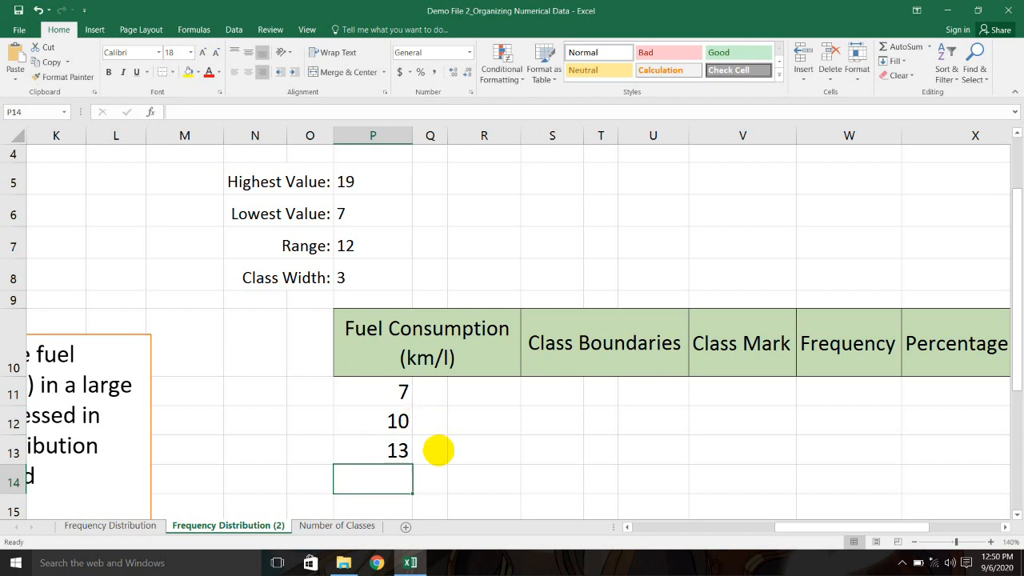
{"action": "scroll", "coordinate": [434, 448], "scroll_direction": "down", "scroll_amount": 1}
{"action": "left_click", "coordinate": [400, 338]}
{"action": "left_click", "coordinate": [398, 368], "text": "shift"}
{"action": "key", "text": "Delete"}
Step: Enter =P11+3 in P12 and fill it down to P15, giving 10, 13, 16, 19
{"action": "left_click", "coordinate": [400, 338]}
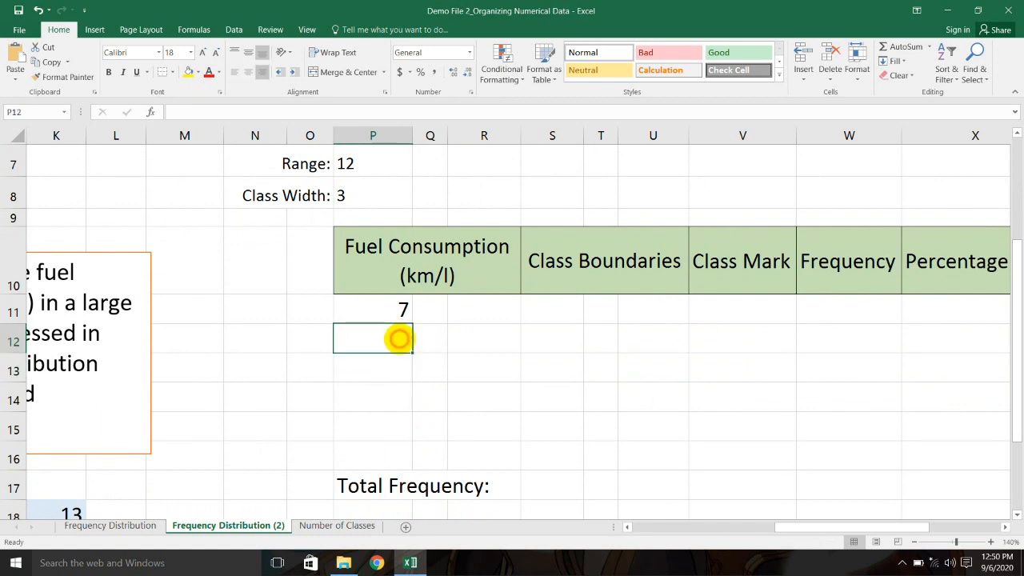
{"action": "type", "text": "="}
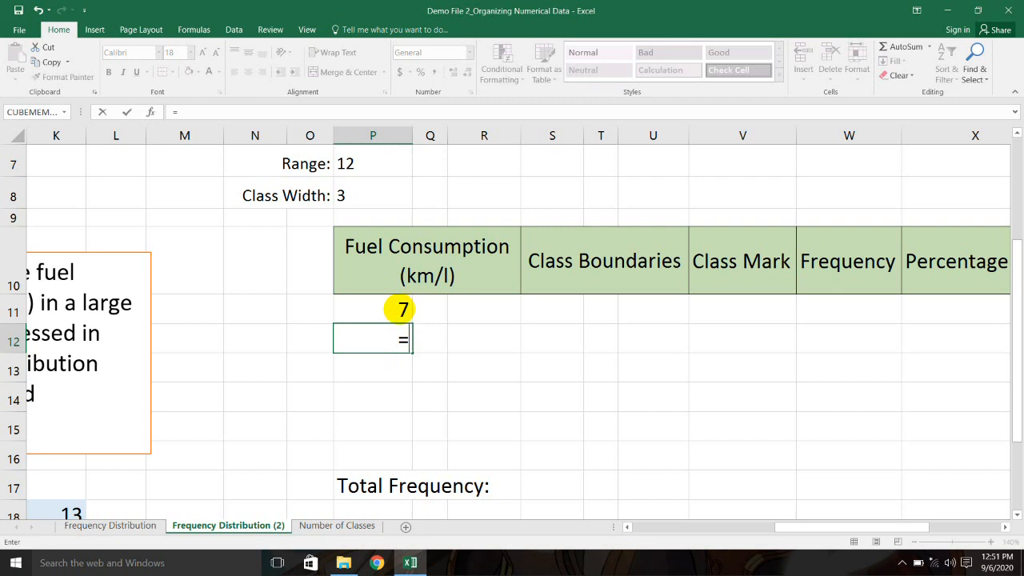
{"action": "left_click", "coordinate": [400, 310]}
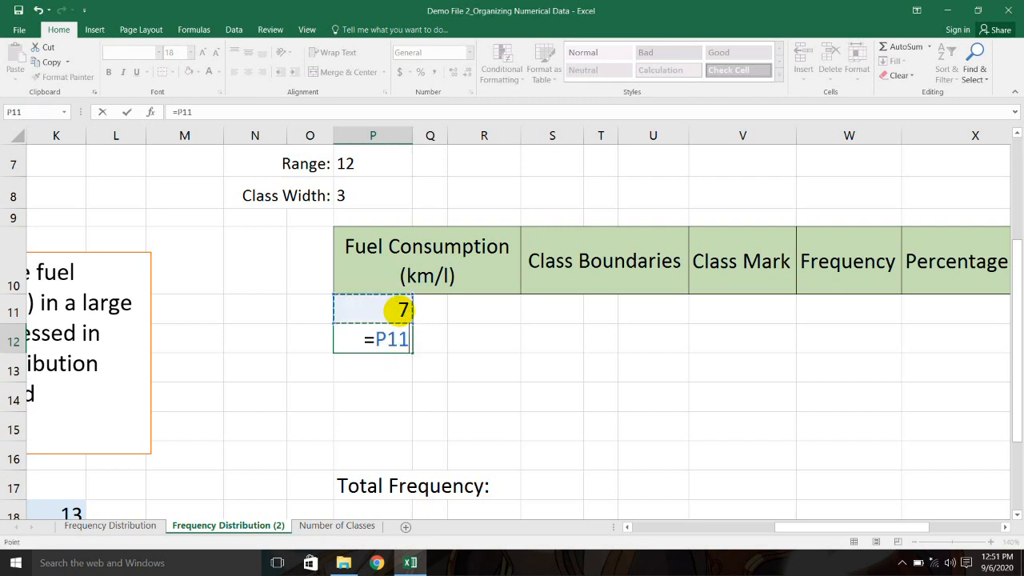
{"action": "type", "text": "+3"}
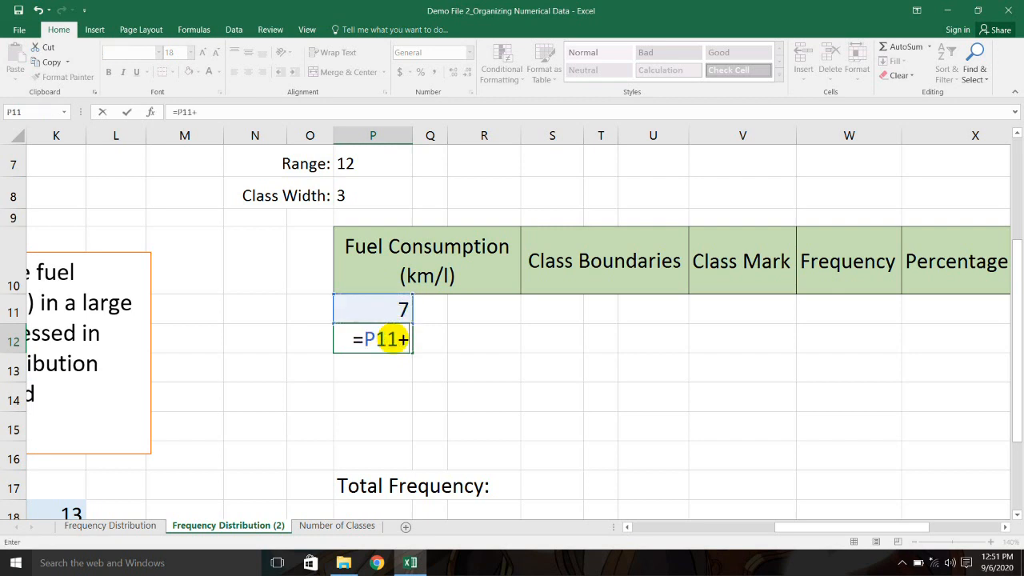
{"action": "key", "text": "Return"}
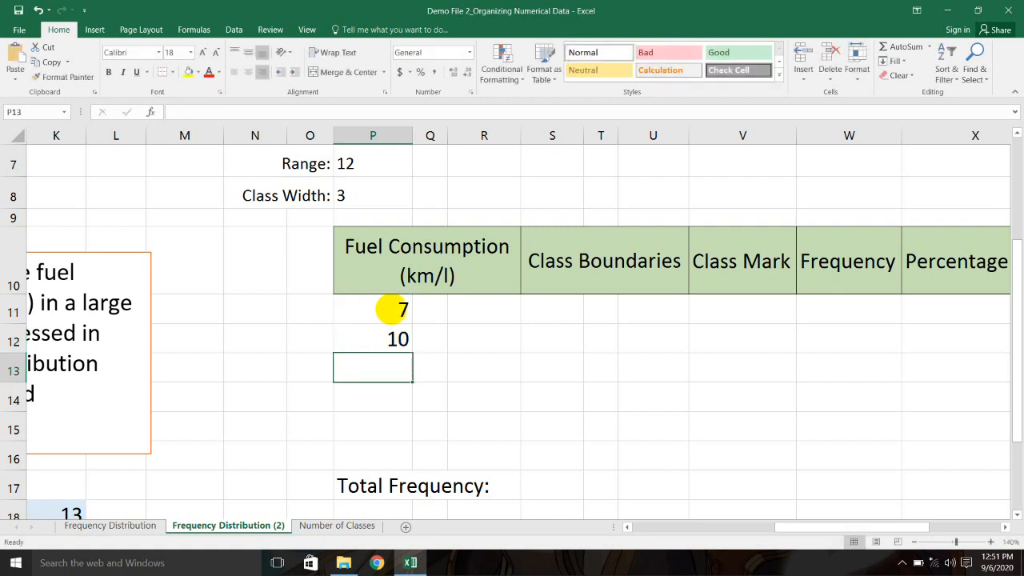
{"action": "left_click", "coordinate": [402, 313]}
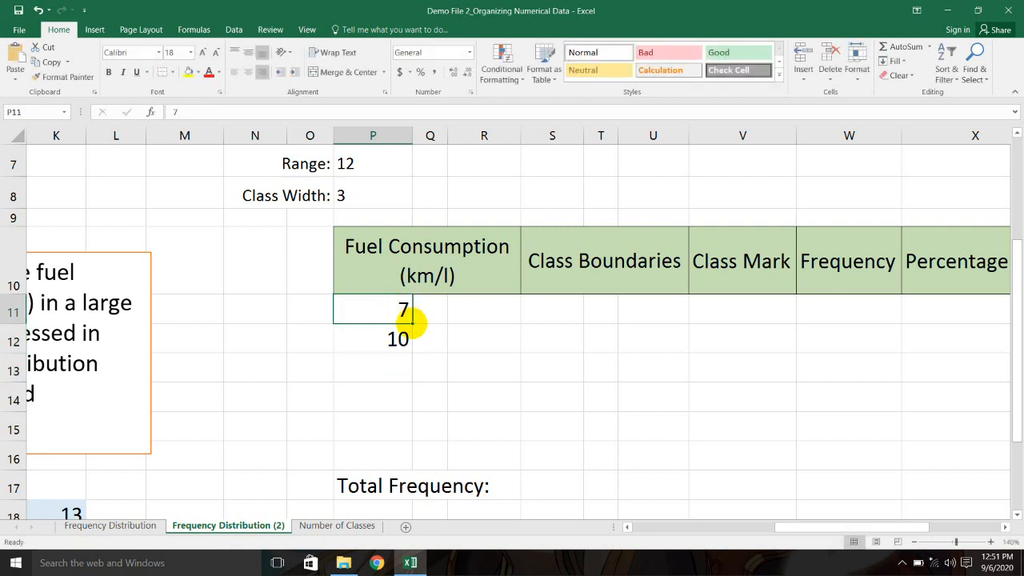
{"action": "left_click", "coordinate": [407, 337]}
{"action": "left_click_drag", "start_coordinate": [411, 350], "coordinate": [412, 436]}
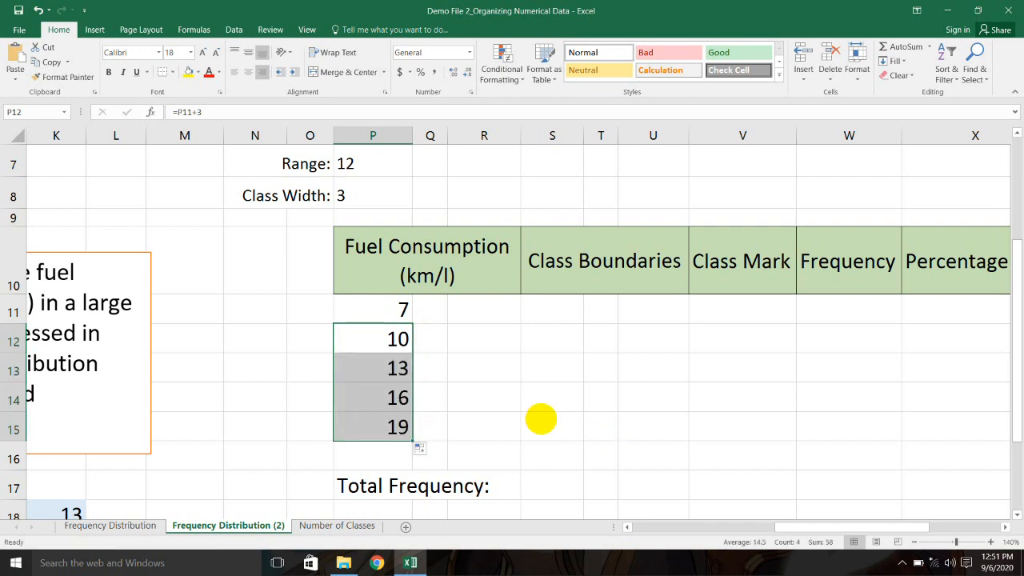
{"action": "left_click", "coordinate": [517, 404]}
{"action": "left_click", "coordinate": [400, 424]}
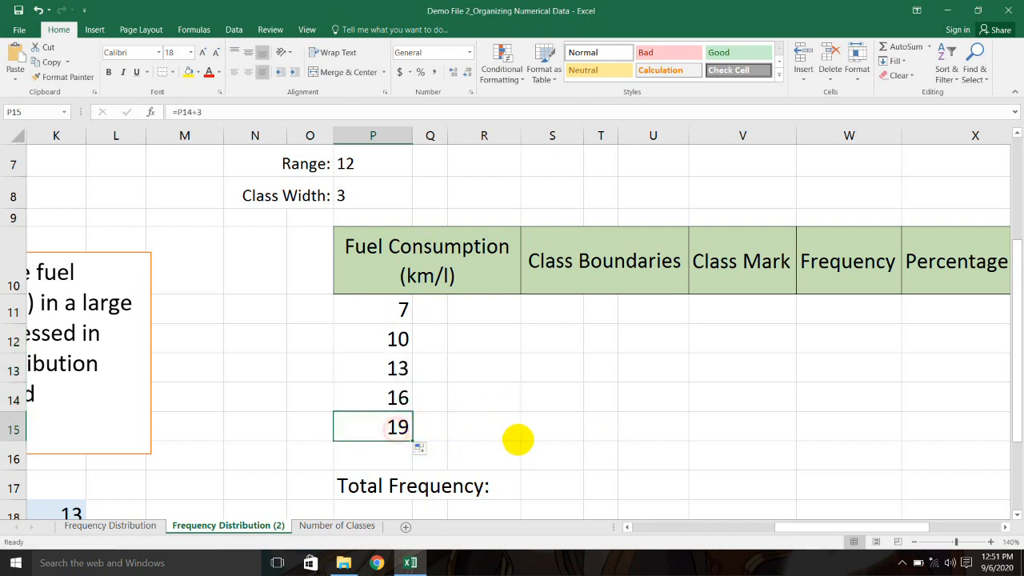
Step: Review the five lower class limits 7 to 19 and their formulas
{"action": "scroll", "coordinate": [416, 280], "scroll_direction": "up", "scroll_amount": 1}
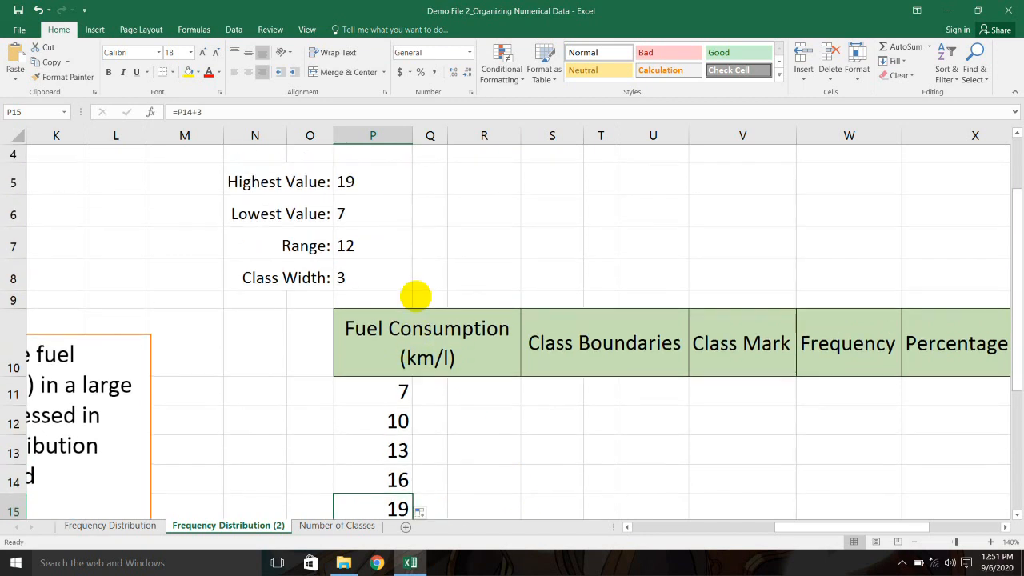
{"action": "scroll", "coordinate": [496, 344], "scroll_direction": "down", "scroll_amount": 1}
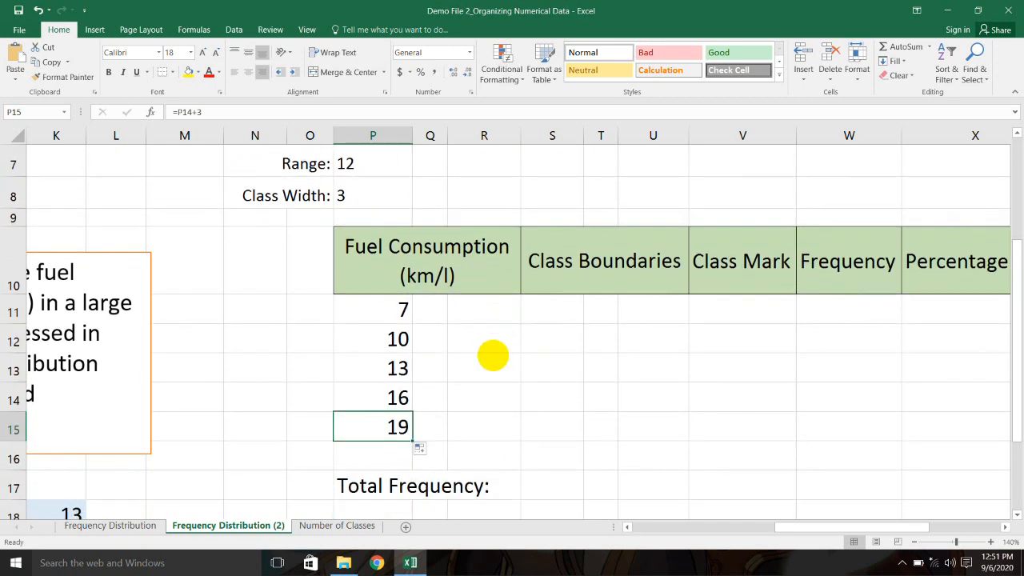
{"action": "left_click", "coordinate": [396, 309]}
{"action": "left_click", "coordinate": [397, 338]}
{"action": "left_click", "coordinate": [397, 368]}
{"action": "left_click", "coordinate": [397, 398]}
{"action": "left_click", "coordinate": [397, 426]}
{"action": "left_click_drag", "start_coordinate": [400, 310], "coordinate": [397, 427]}
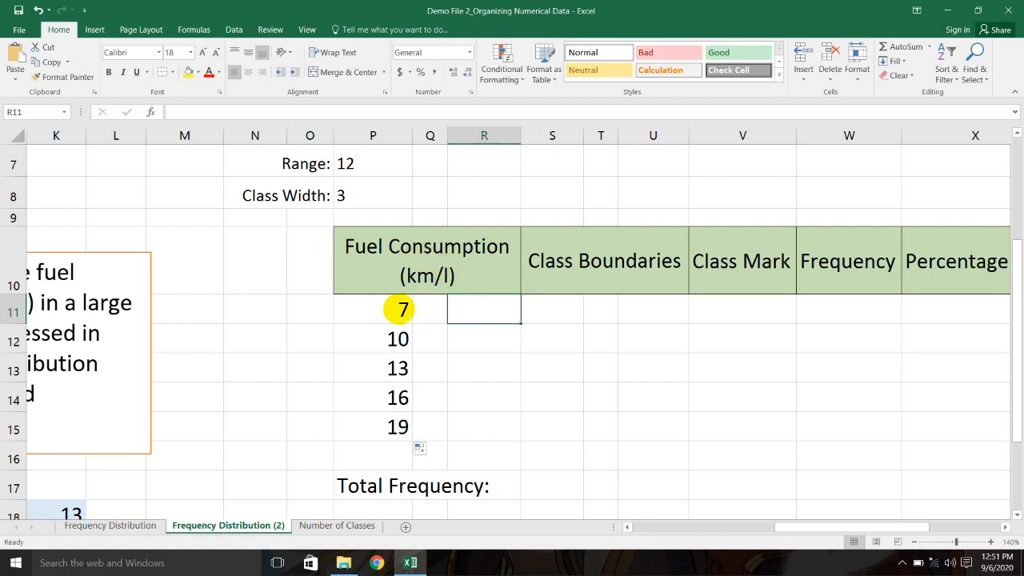
{"action": "left_click", "coordinate": [402, 309]}
{"action": "left_click", "coordinate": [476, 309]}
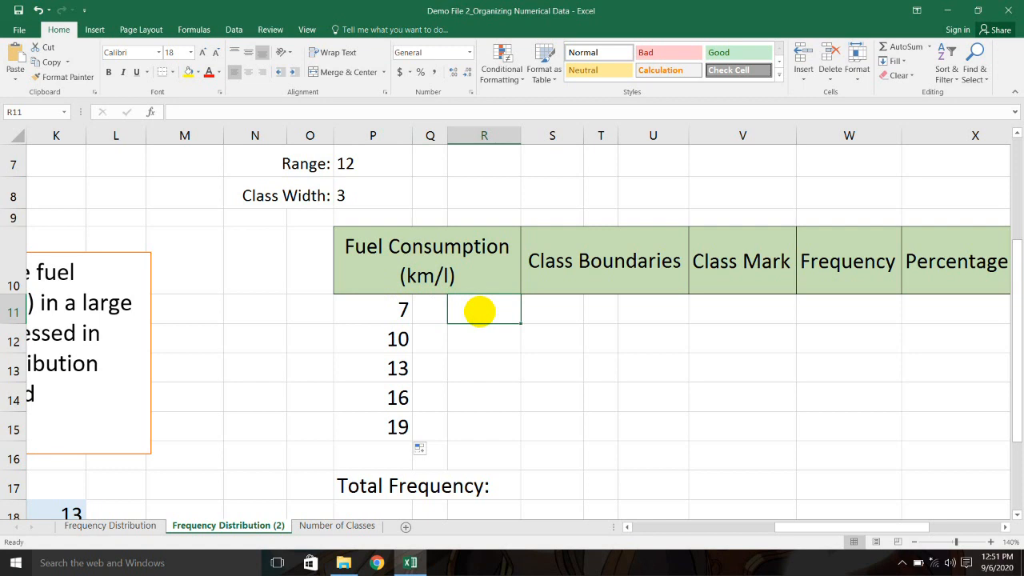
{"action": "left_click", "coordinate": [402, 338]}
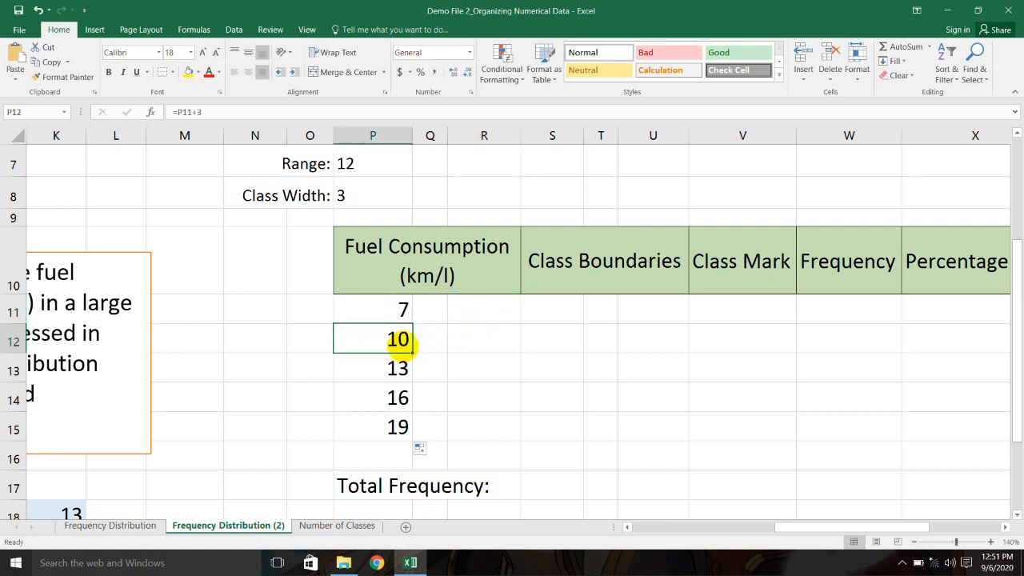
Step: Type 9 and 12 as the first two upper class limits in R11:R12
{"action": "left_click", "coordinate": [461, 310]}
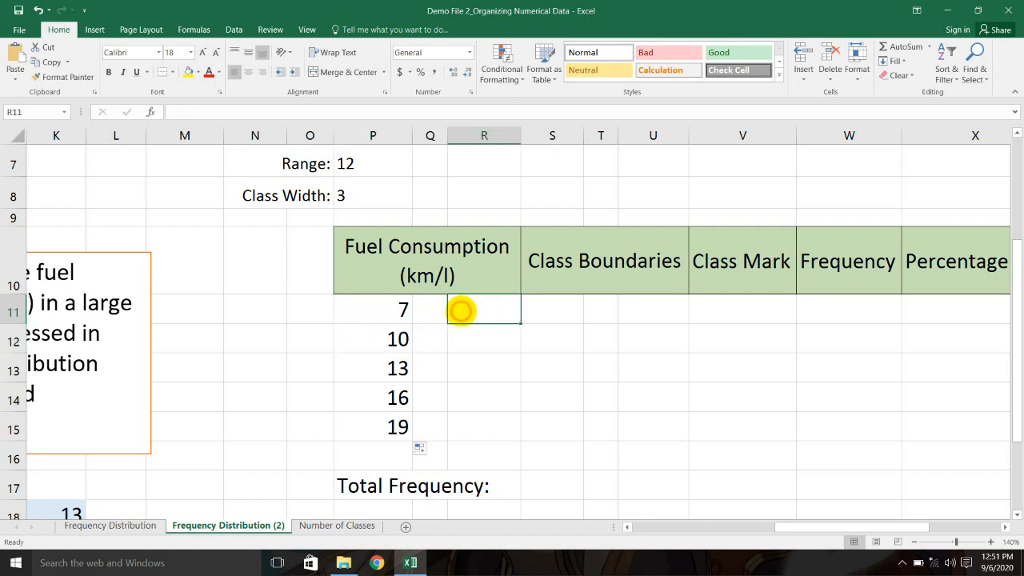
{"action": "type", "text": "9"}
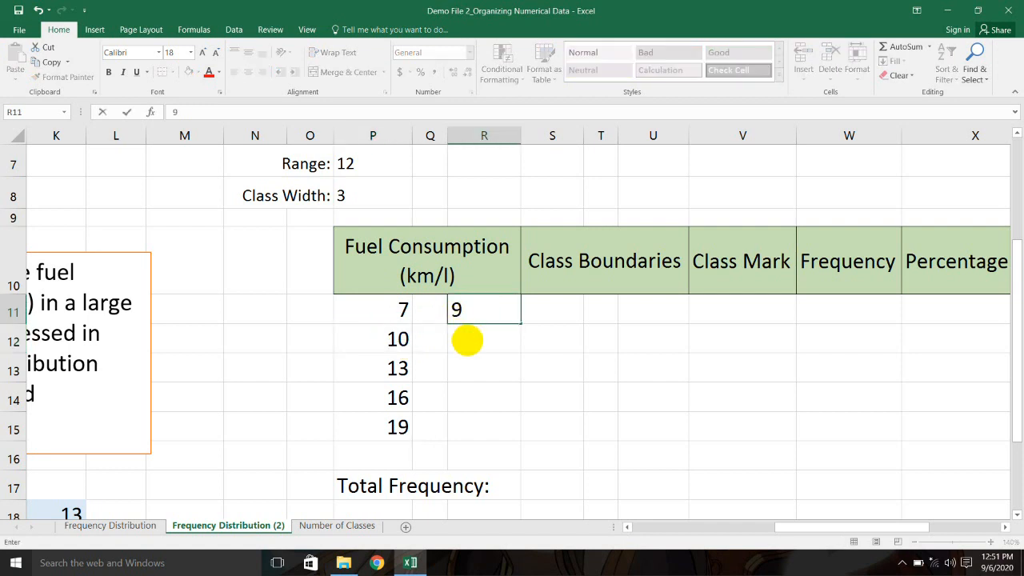
{"action": "left_click", "coordinate": [467, 340]}
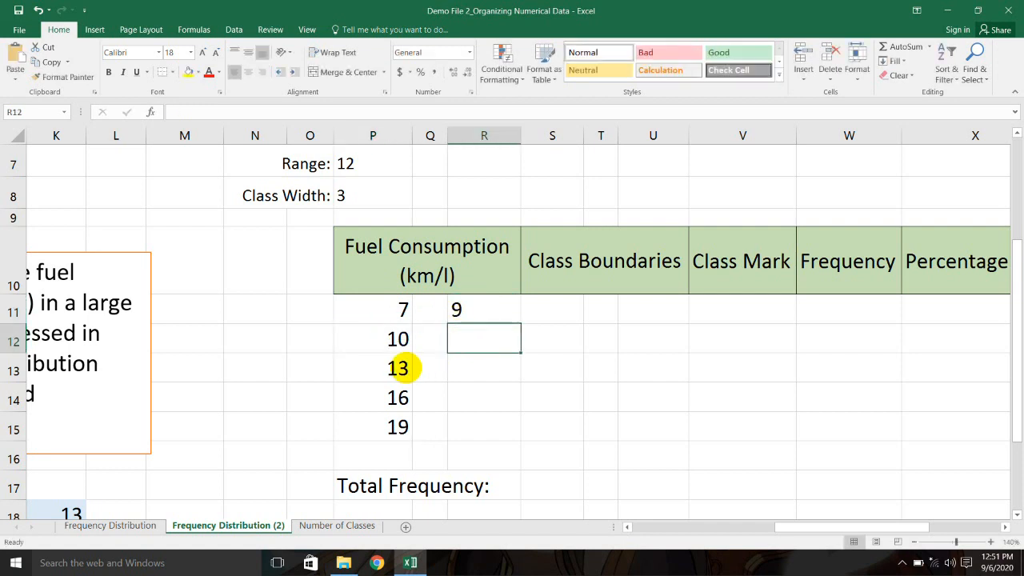
{"action": "left_click", "coordinate": [398, 369]}
{"action": "left_click", "coordinate": [482, 335]}
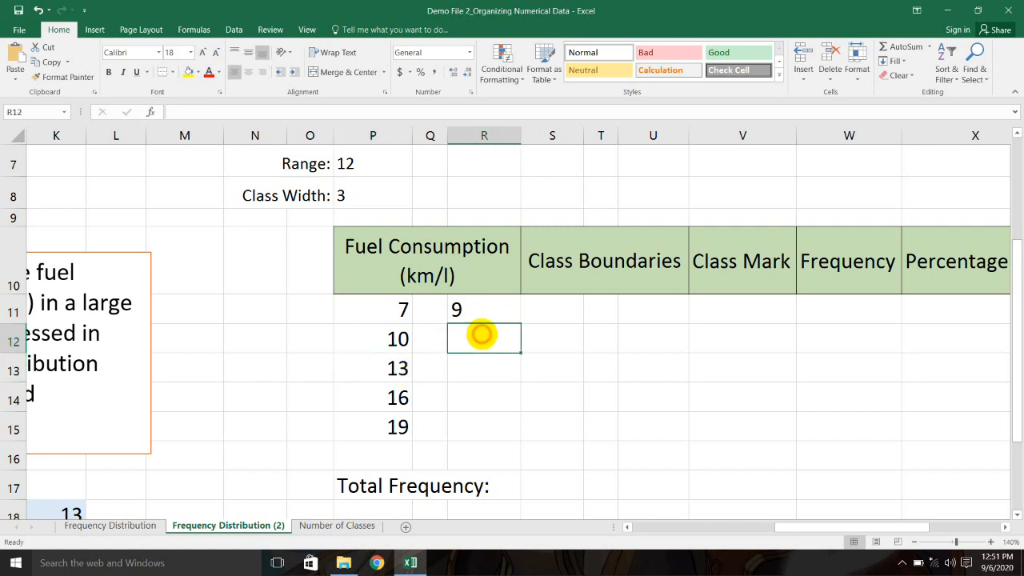
{"action": "type", "text": "12"}
{"action": "left_click", "coordinate": [486, 366]}
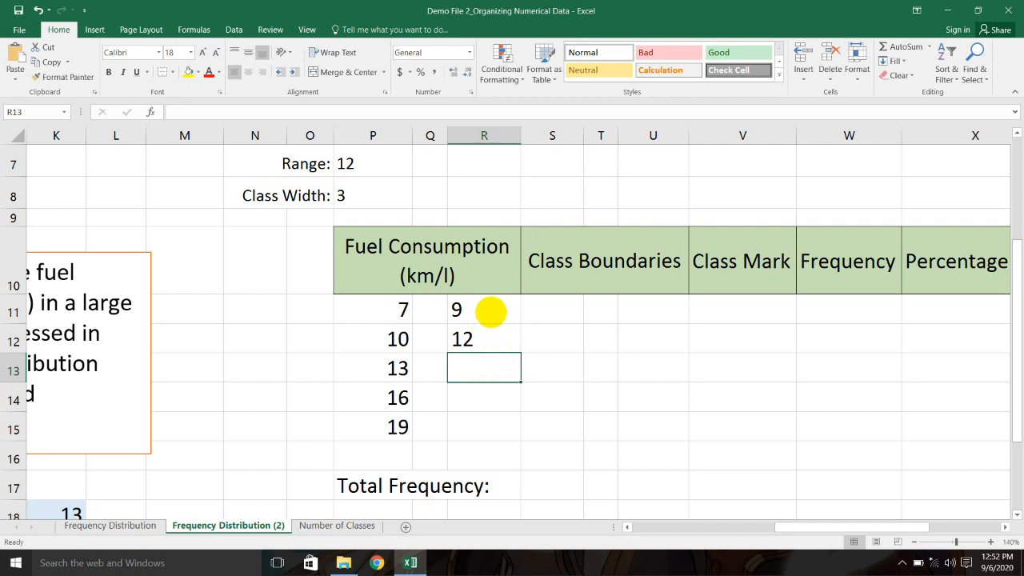
Step: Replace 12 with =R11+3 and fill down to R15, giving 12, 15, 18, 21
{"action": "left_click", "coordinate": [490, 312]}
{"action": "left_click", "coordinate": [492, 340]}
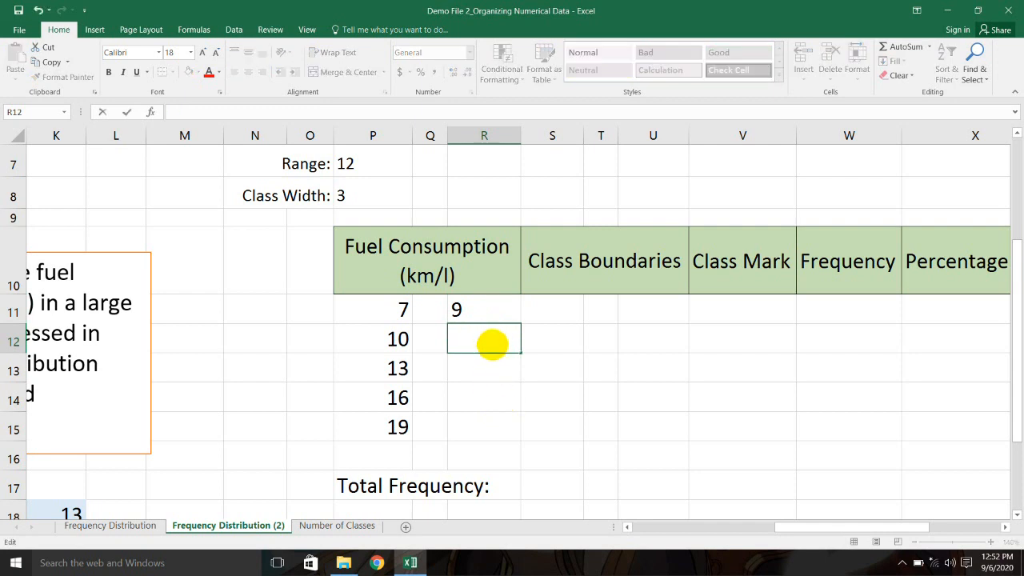
{"action": "type", "text": "="}
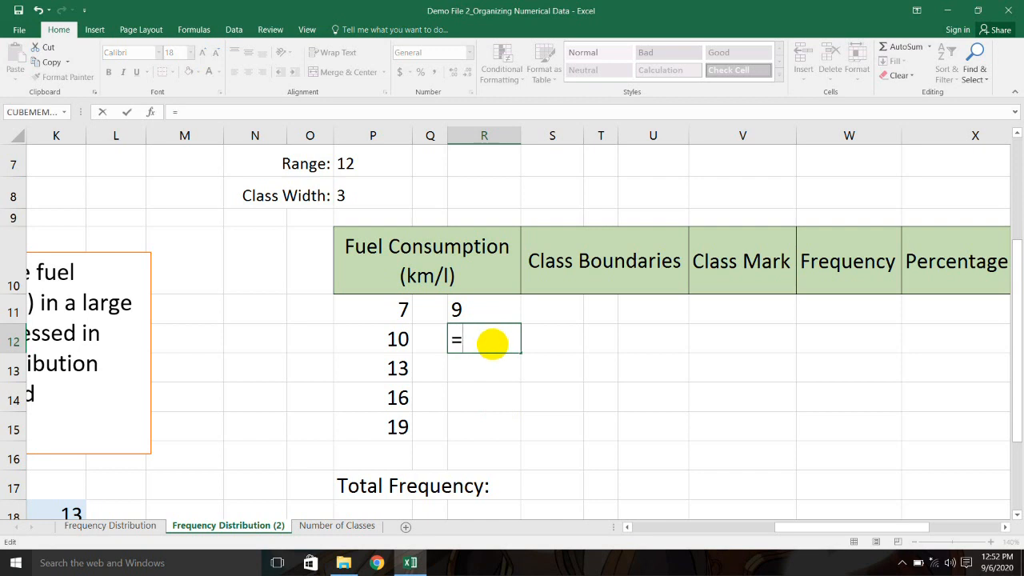
{"action": "left_click", "coordinate": [490, 314]}
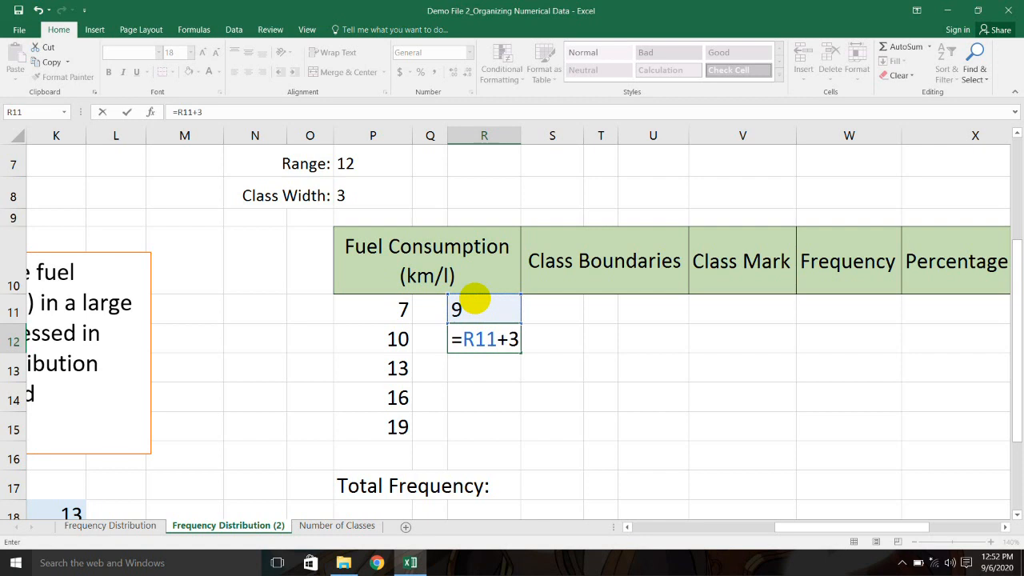
{"action": "key", "text": "Return"}
{"action": "left_click", "coordinate": [468, 338]}
{"action": "left_click_drag", "start_coordinate": [520, 352], "coordinate": [520, 436]}
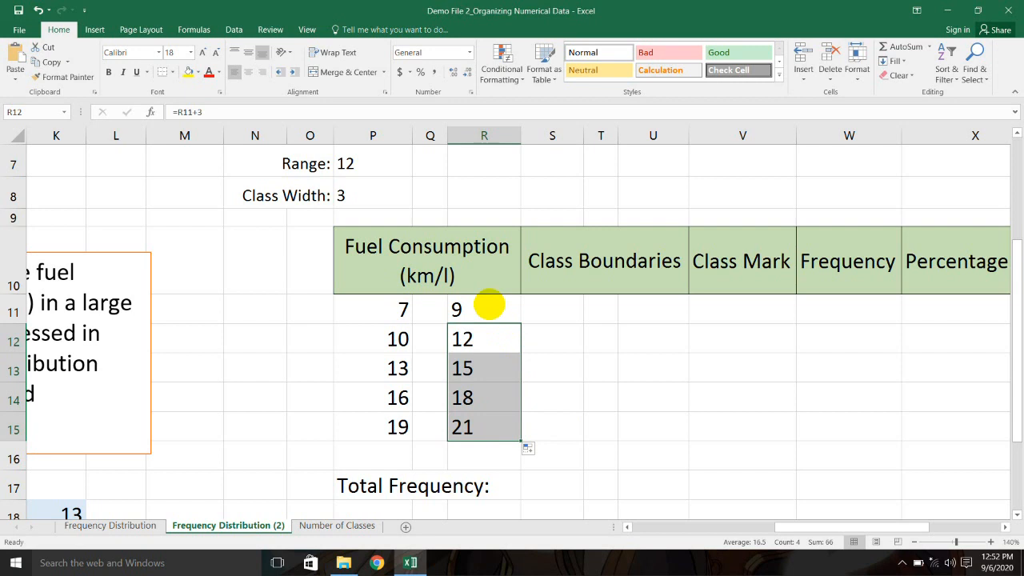
{"action": "left_click", "coordinate": [488, 305]}
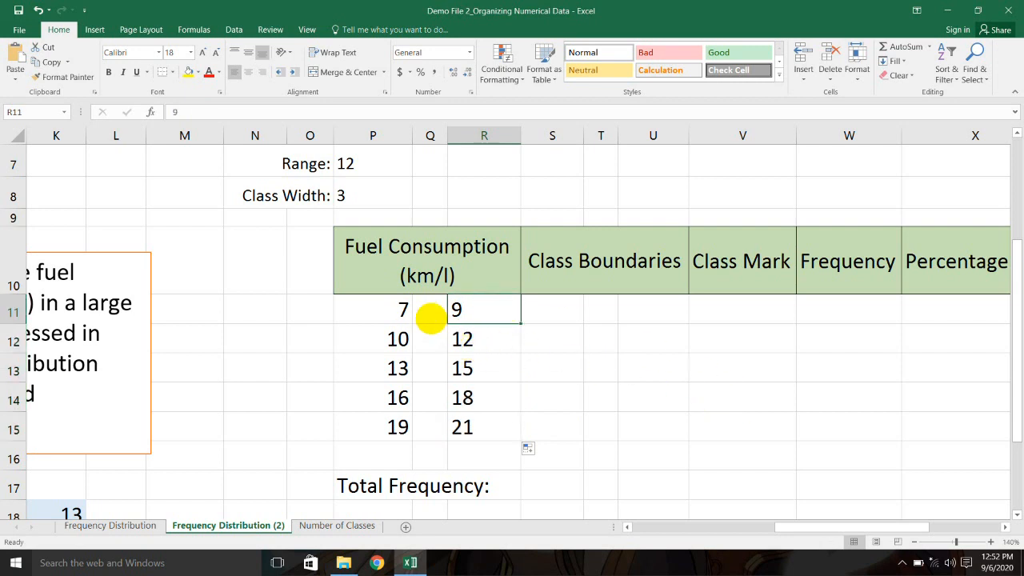
Step: Start an entry in the cell between the first class limits, then abandon it
{"action": "left_click", "coordinate": [430, 318]}
{"action": "type", "text": "-"}
{"action": "key", "text": "Down"}
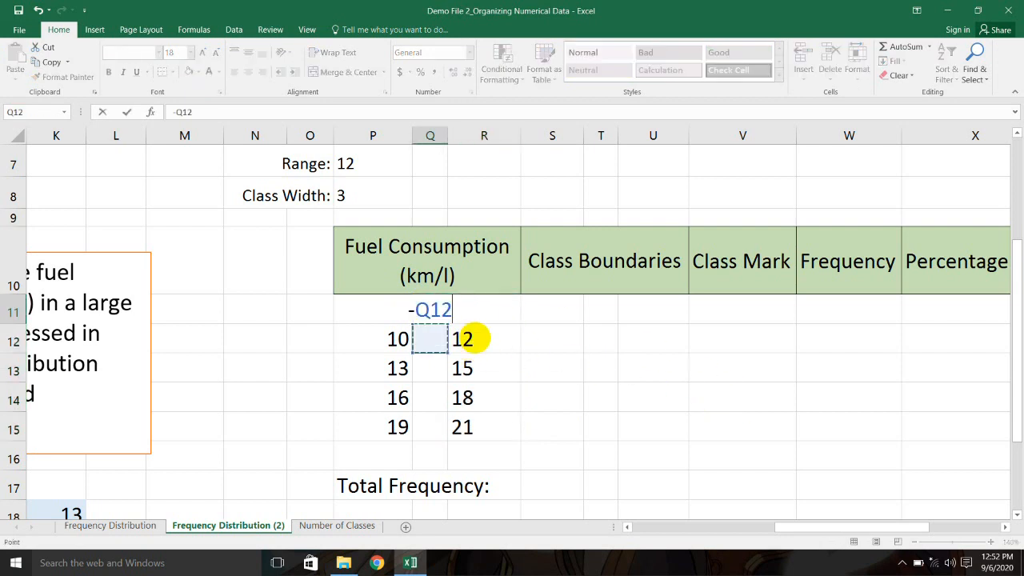
{"action": "key", "text": "BackSpace"}
{"action": "key", "text": "BackSpace"}
{"action": "key", "text": "BackSpace"}
{"action": "key", "text": "BackSpace"}
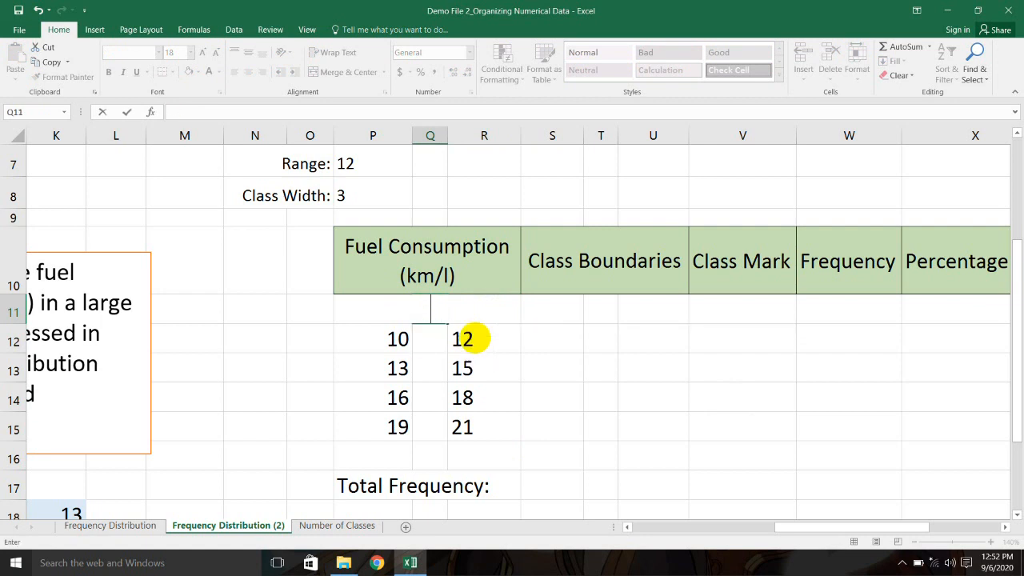
{"action": "left_click", "coordinate": [615, 397]}
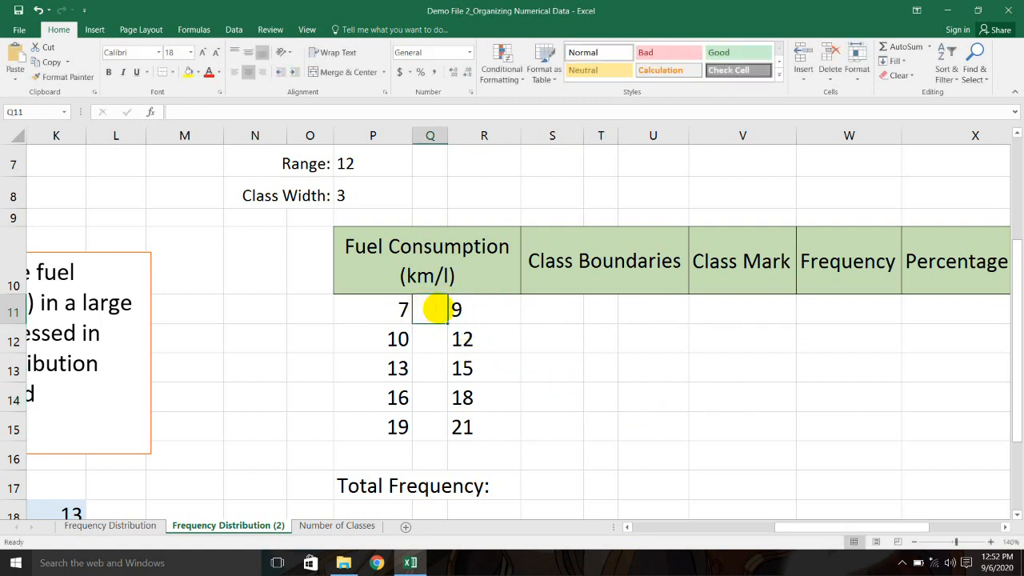
Step: Enter a dash in each separator cell between the lower and upper class limits
{"action": "left_click", "coordinate": [440, 320]}
{"action": "type", "text": "-"}
{"action": "key", "text": "Return"}
{"action": "type", "text": "-"}
{"action": "key", "text": "Return"}
{"action": "type", "text": "-"}
{"action": "key", "text": "Return"}
{"action": "type", "text": "-"}
{"action": "key", "text": "Return"}
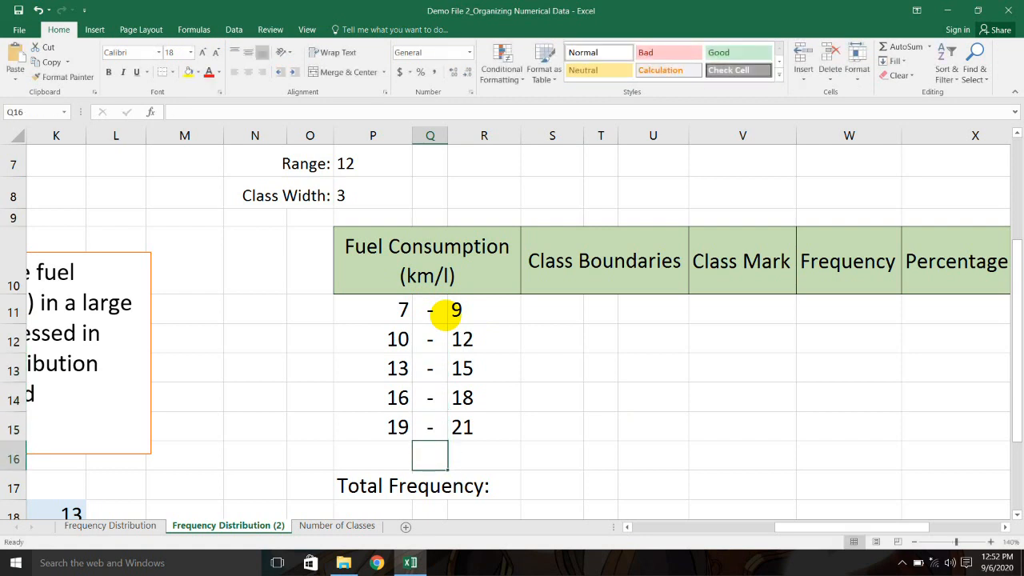
{"action": "left_click", "coordinate": [538, 347]}
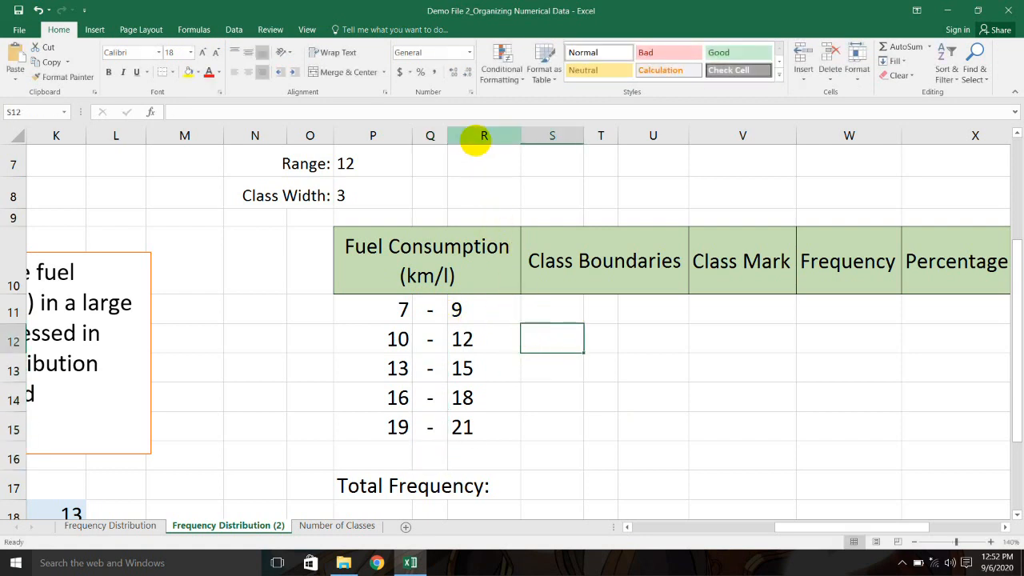
Step: Check the lower-limit, separator and upper-limit columns of the class table
{"action": "left_click", "coordinate": [429, 136]}
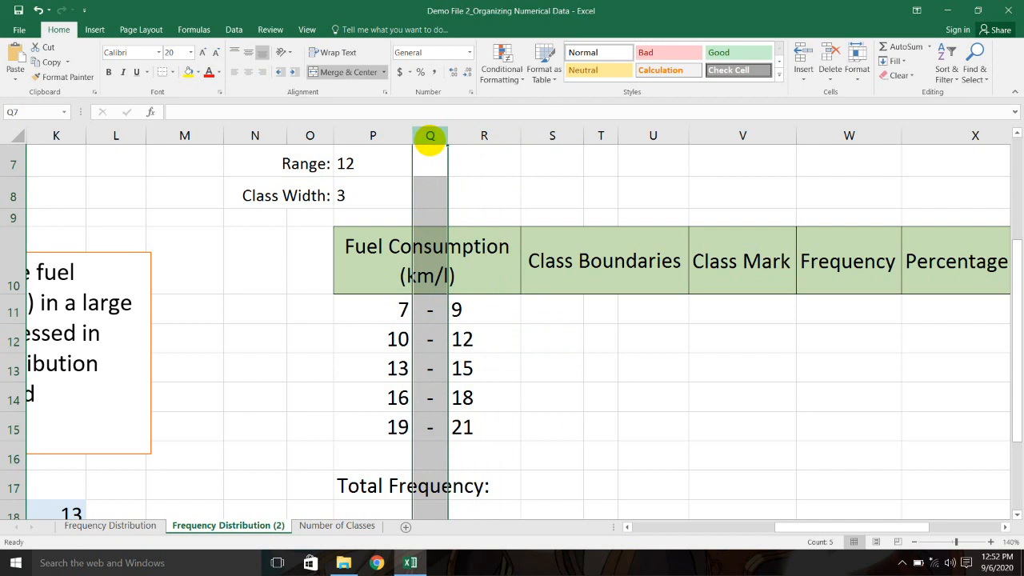
{"action": "left_click", "coordinate": [429, 310]}
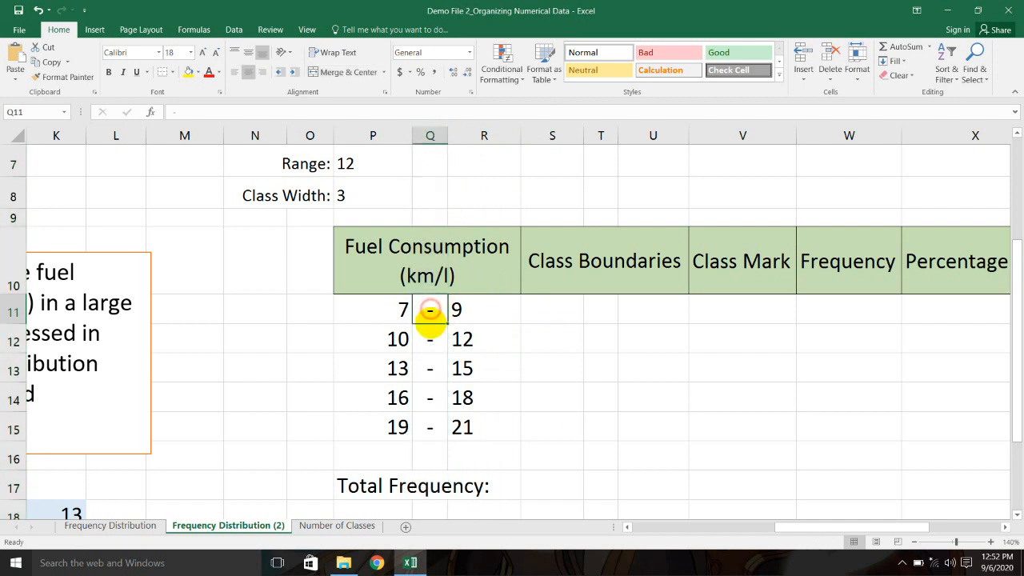
{"action": "left_click", "coordinate": [427, 425]}
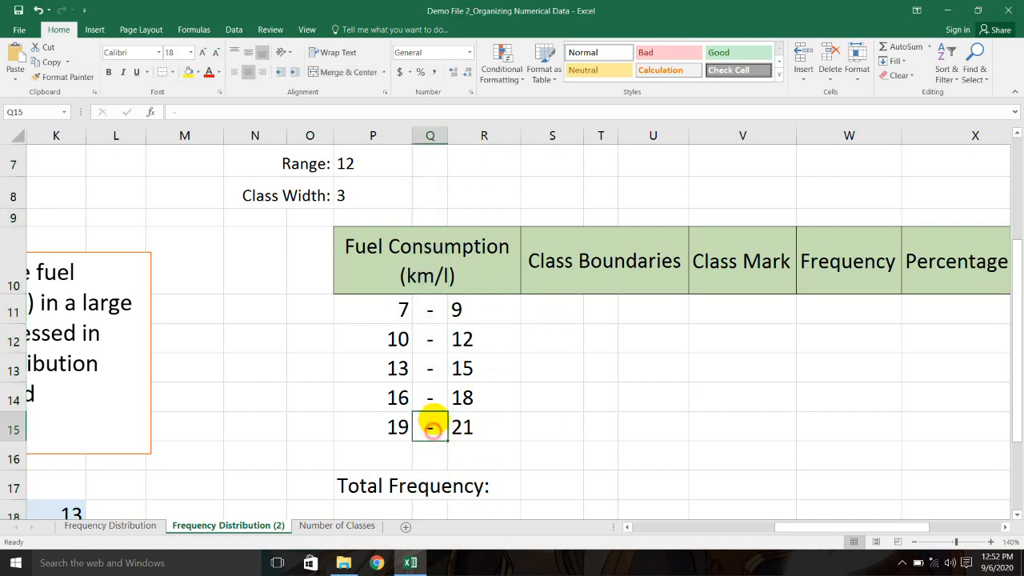
{"action": "left_click", "coordinate": [394, 136]}
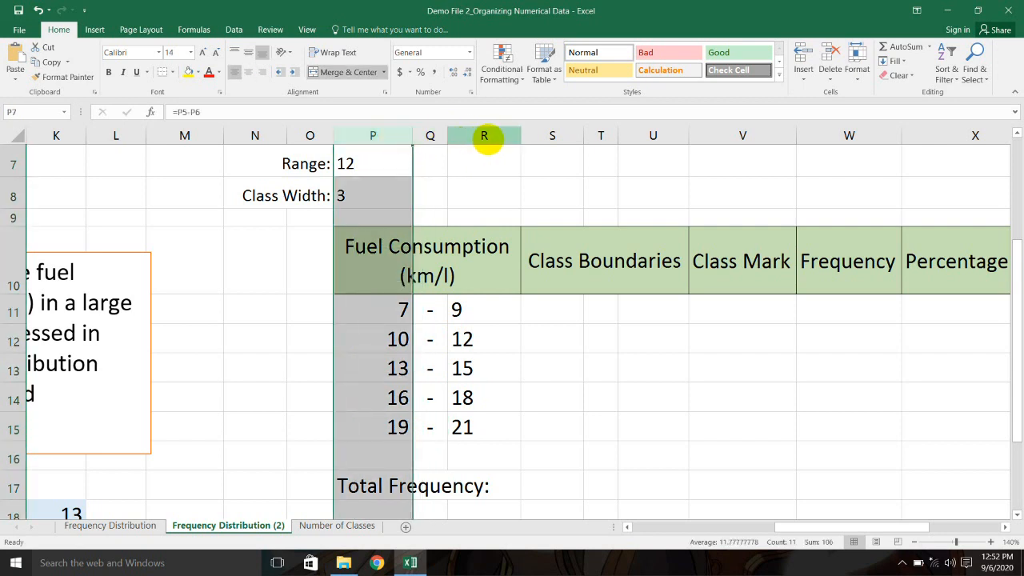
{"action": "left_click", "coordinate": [484, 136]}
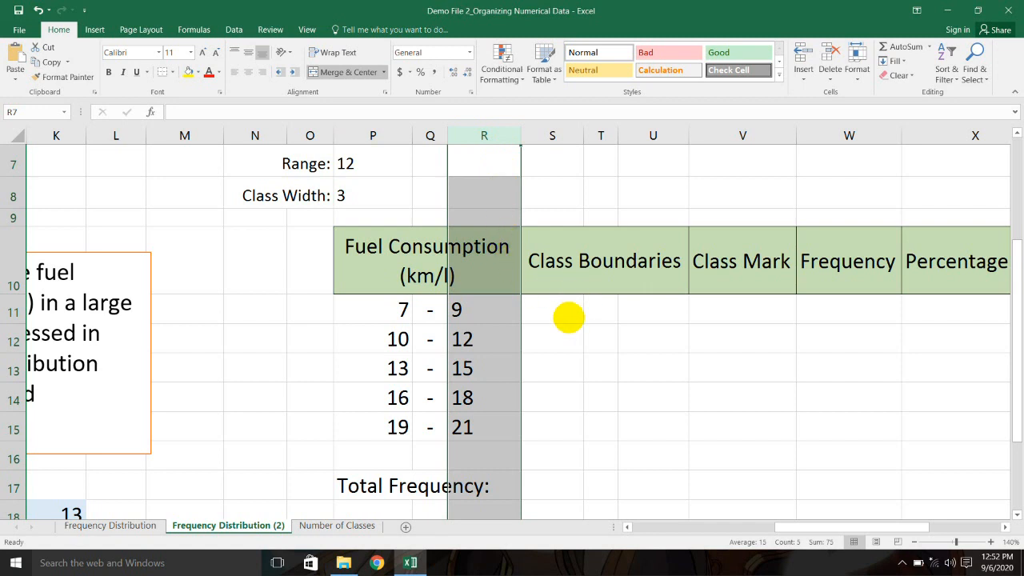
{"action": "left_click", "coordinate": [562, 316]}
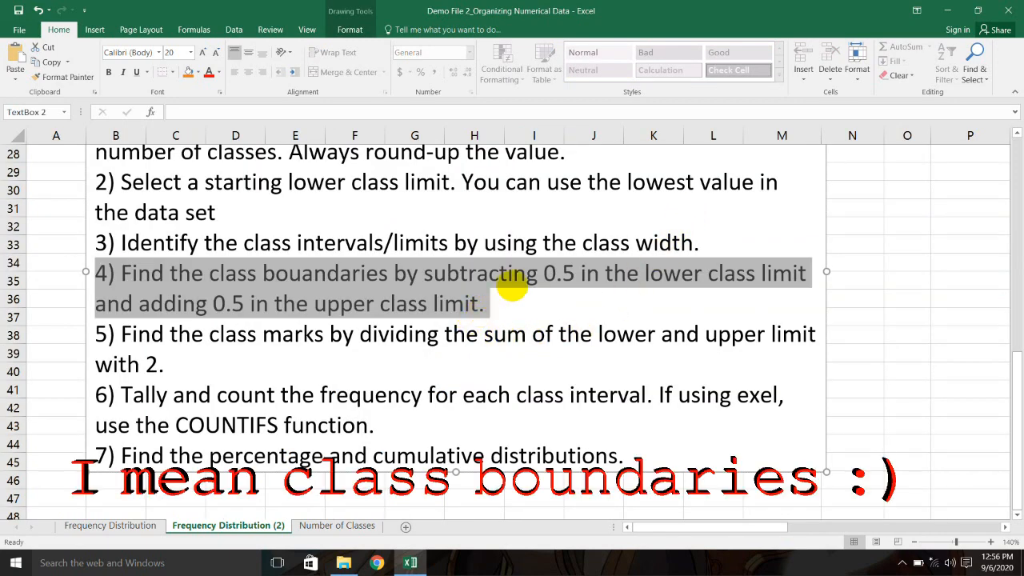
{"action": "left_click_drag", "start_coordinate": [542, 277], "coordinate": [760, 277]}
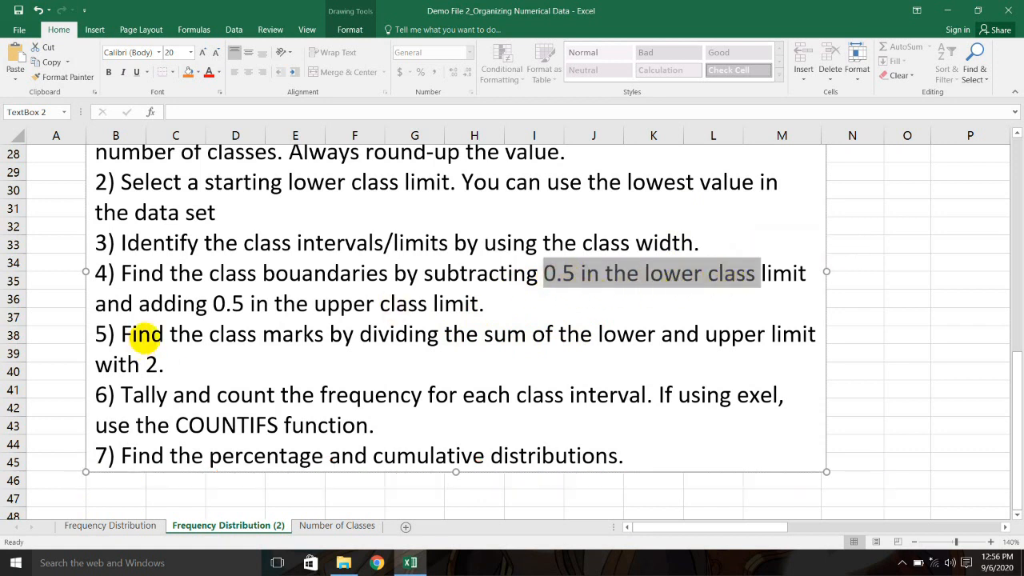
{"action": "left_click_drag", "start_coordinate": [755, 525], "coordinate": [886, 496]}
{"action": "scroll", "coordinate": [710, 368], "scroll_direction": "up", "scroll_amount": 7}
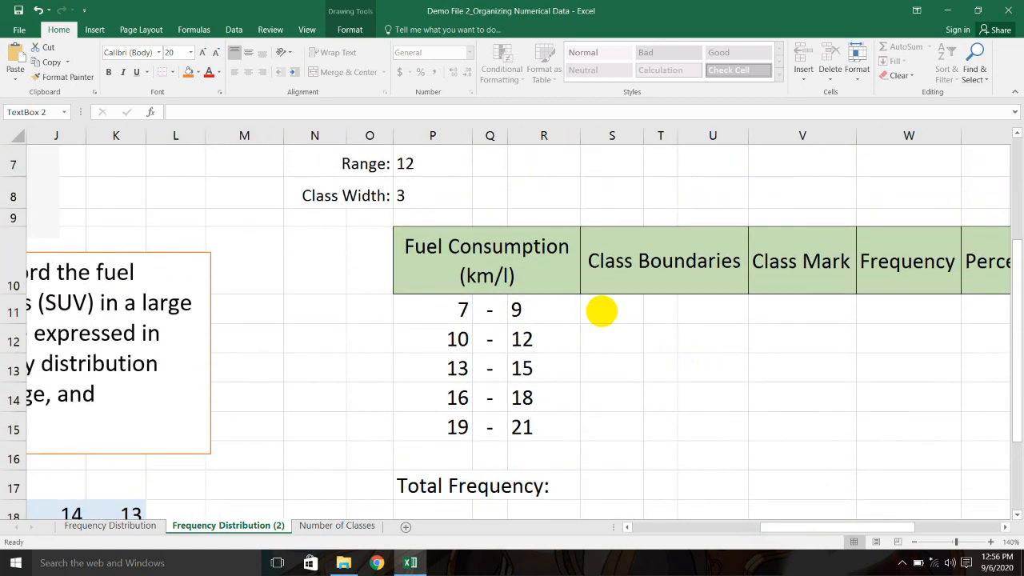
Step: Enter =P11-0.5 in S11 to get the first lower boundary, 6.5
{"action": "left_click", "coordinate": [472, 309]}
{"action": "left_click", "coordinate": [606, 312]}
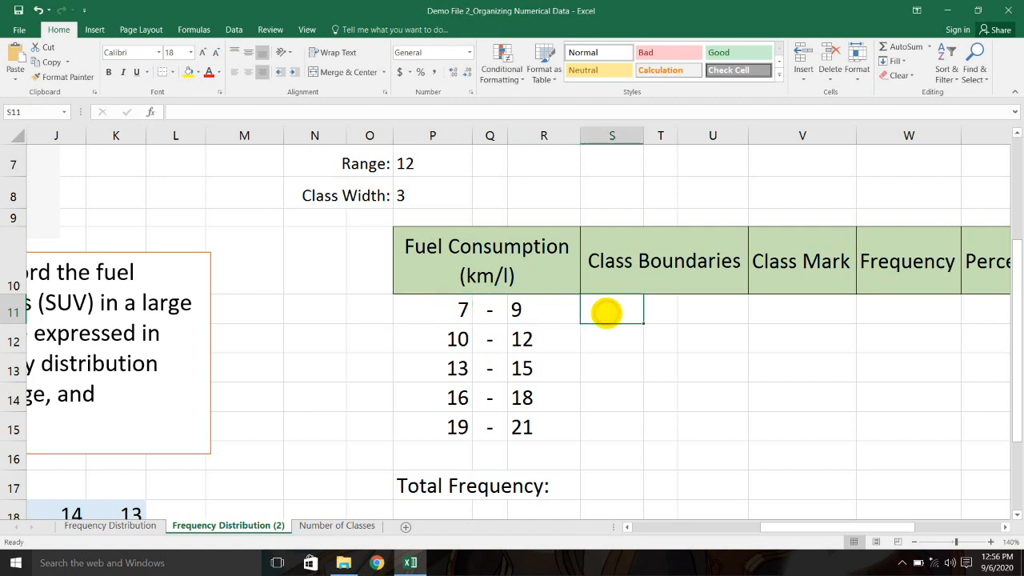
{"action": "type", "text": "="}
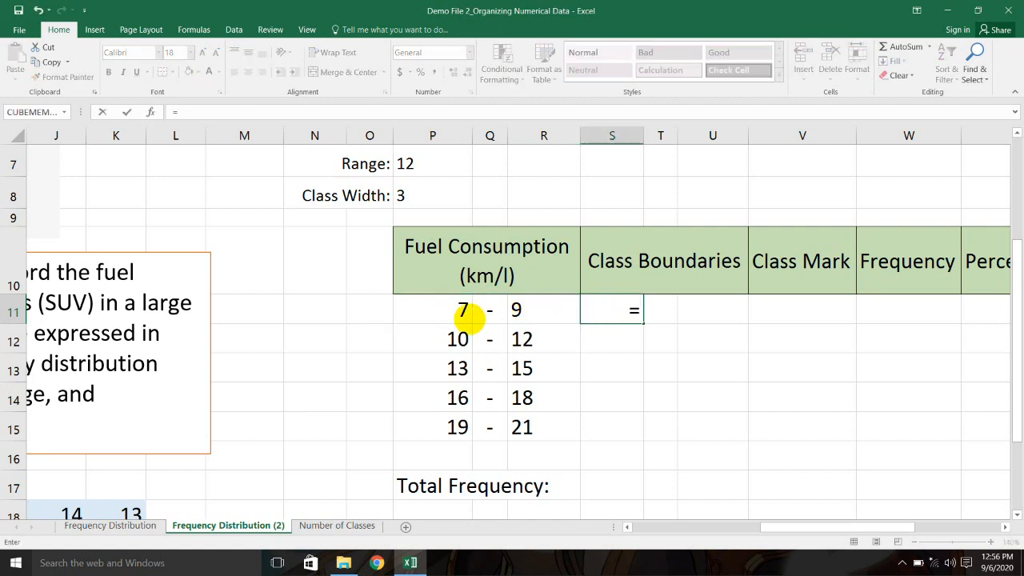
{"action": "left_click", "coordinate": [459, 310]}
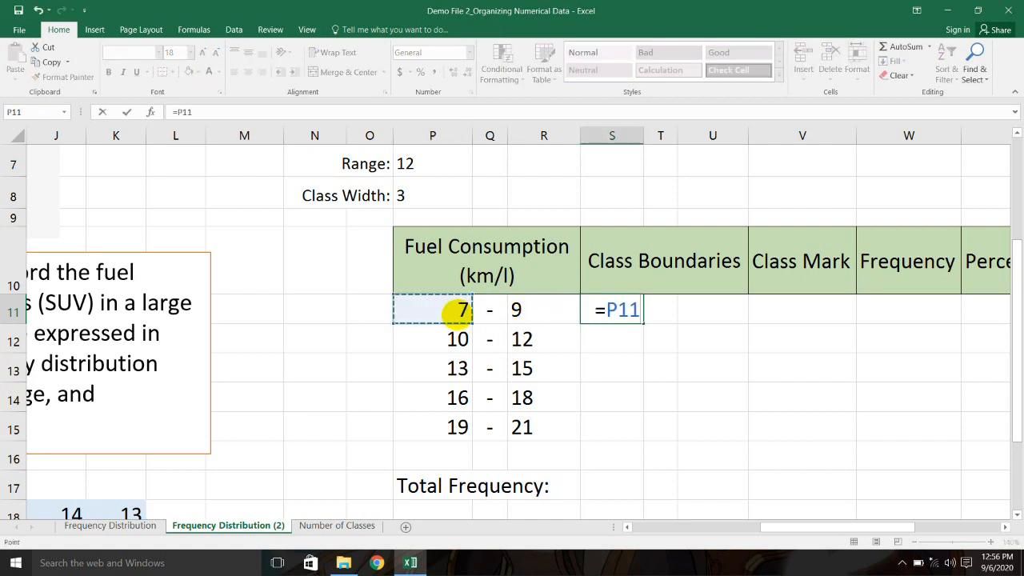
{"action": "type", "text": "-"}
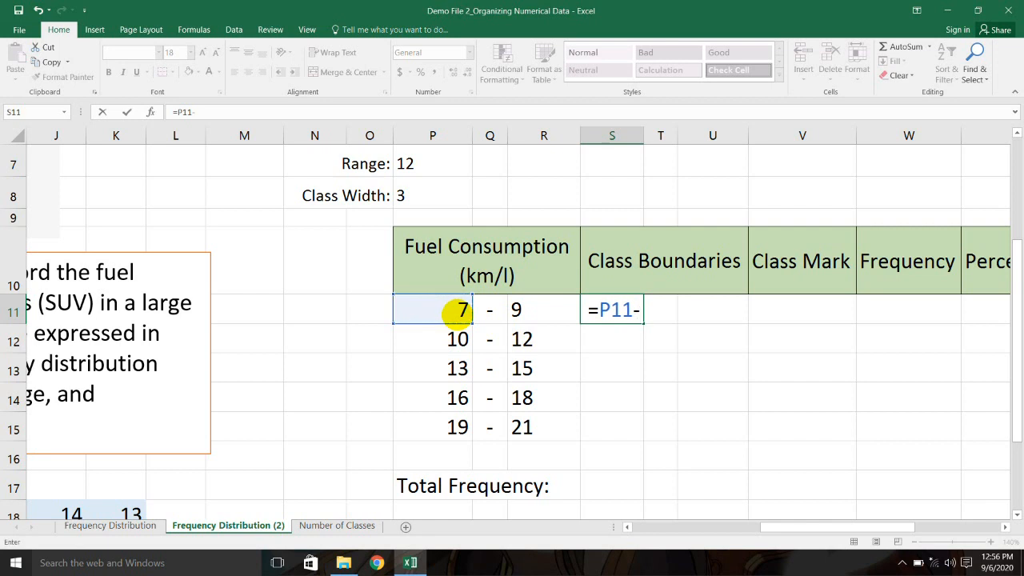
{"action": "type", "text": "0.5"}
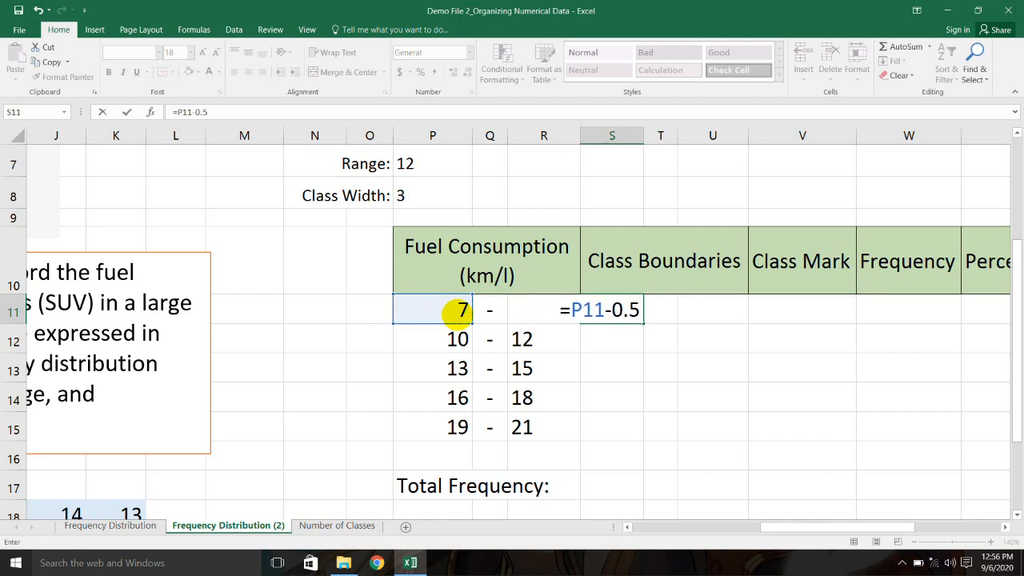
{"action": "key", "text": "Return"}
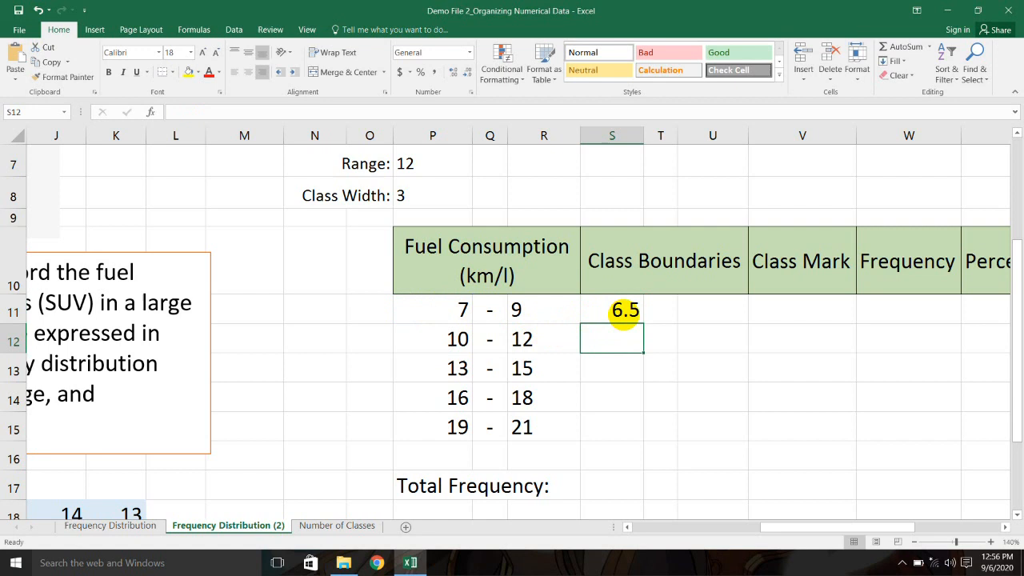
Step: Fill the lower boundary formula down to S15, giving 9.5, 12.5, 15.5 and 18.5
{"action": "left_click", "coordinate": [632, 316]}
{"action": "left_click_drag", "start_coordinate": [642, 323], "coordinate": [637, 436]}
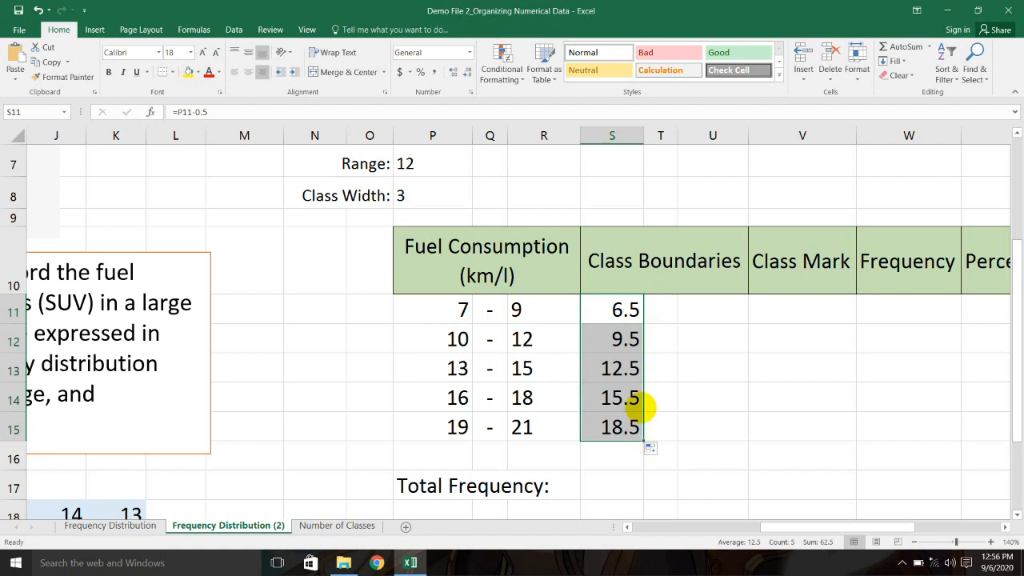
{"action": "left_click", "coordinate": [640, 313]}
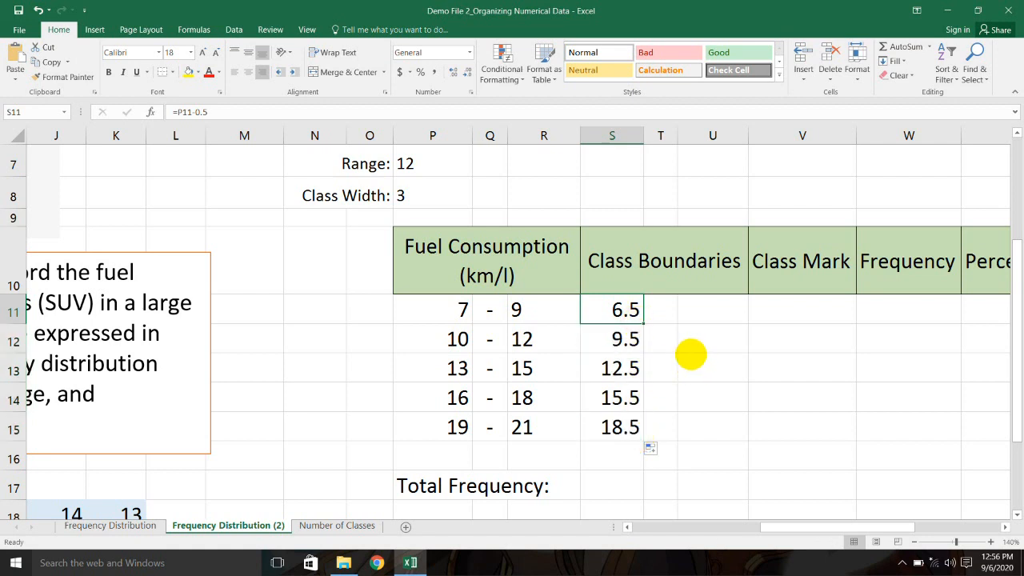
{"action": "left_click_drag", "start_coordinate": [456, 364], "coordinate": [457, 445]}
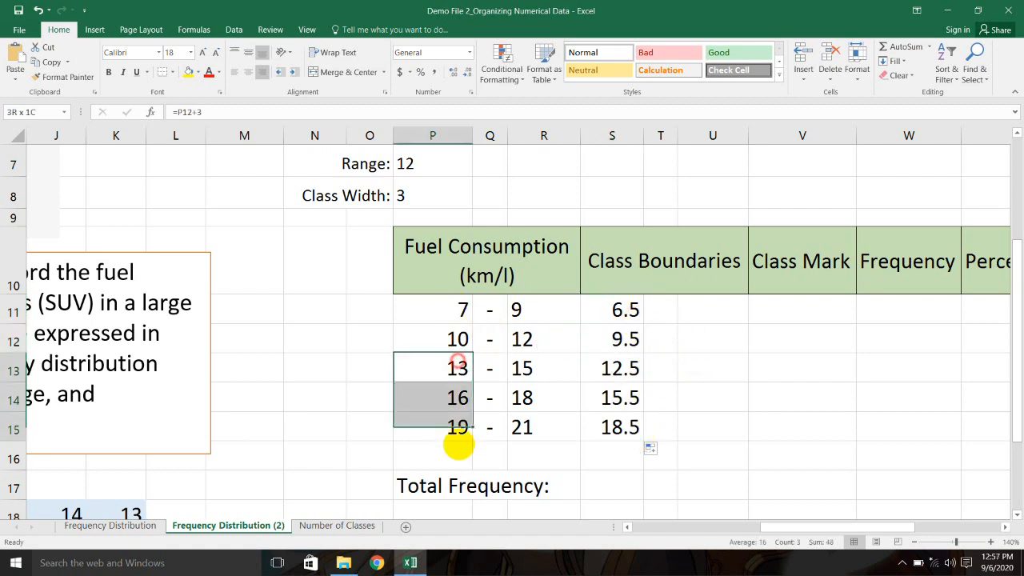
Step: Enter =R11+0.5 in U11 and fill it to U15 for upper boundaries 9.5 through 21.5
{"action": "left_click", "coordinate": [715, 313]}
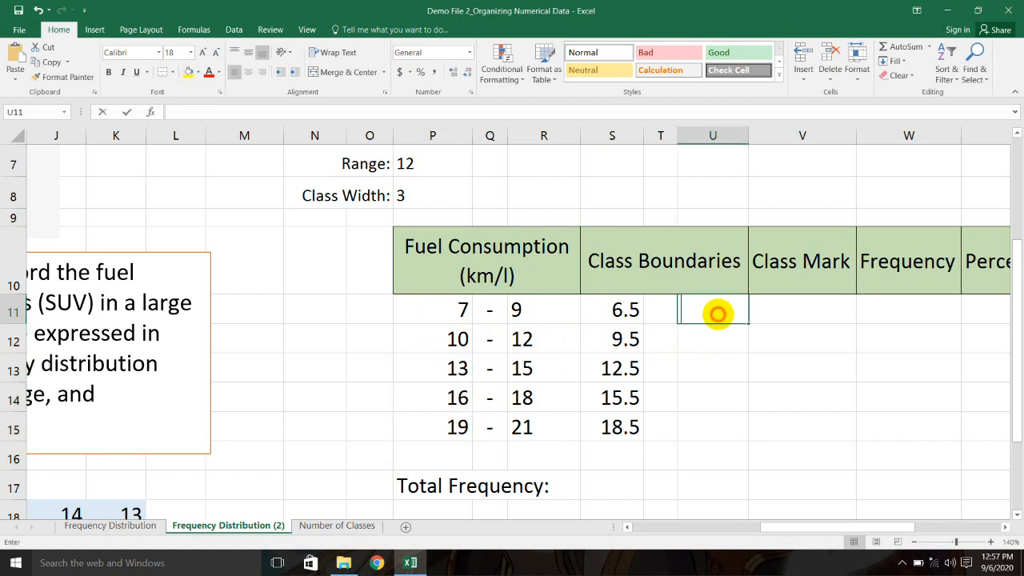
{"action": "type", "text": "="}
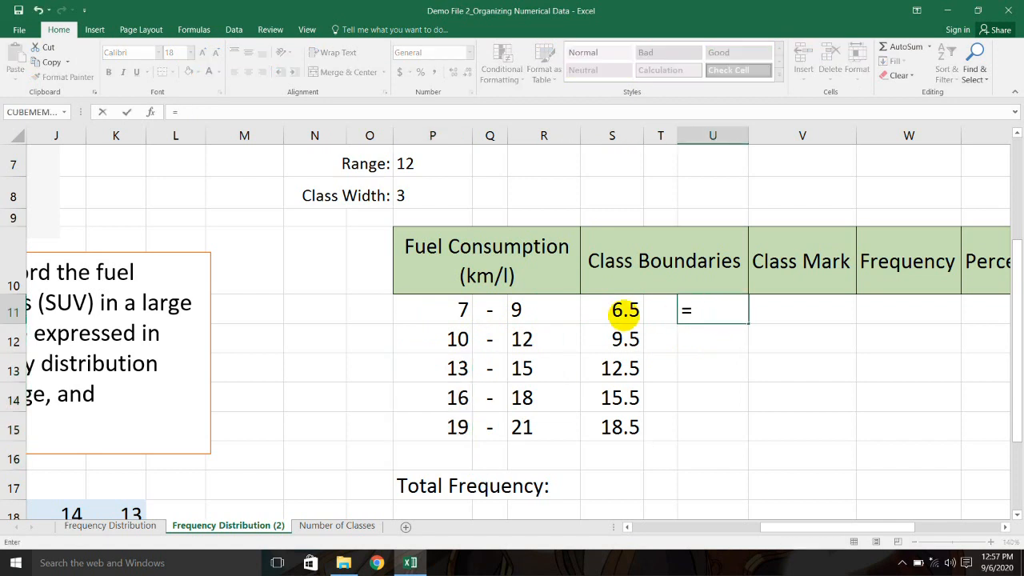
{"action": "left_click", "coordinate": [547, 315]}
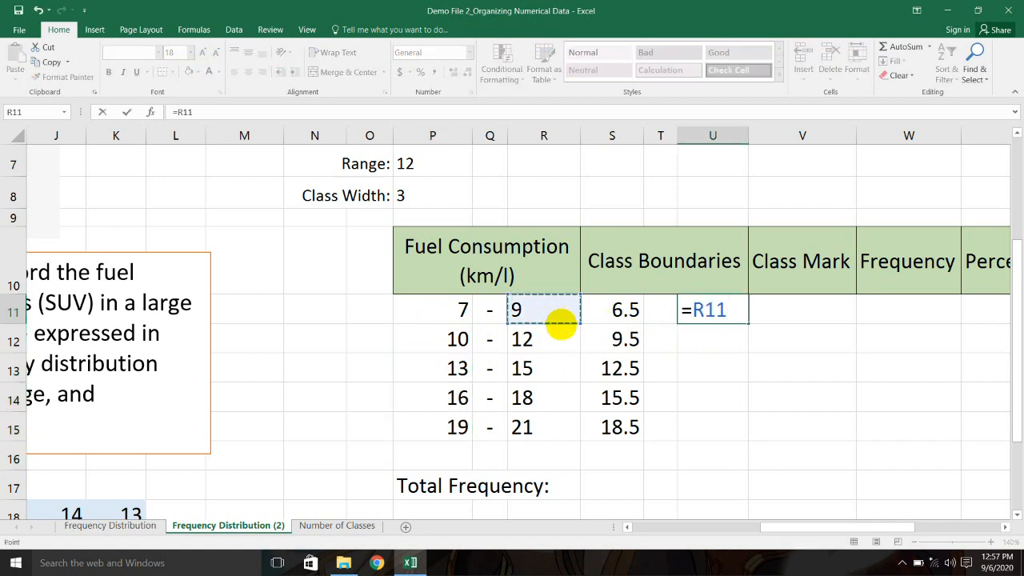
{"action": "type", "text": "+0."}
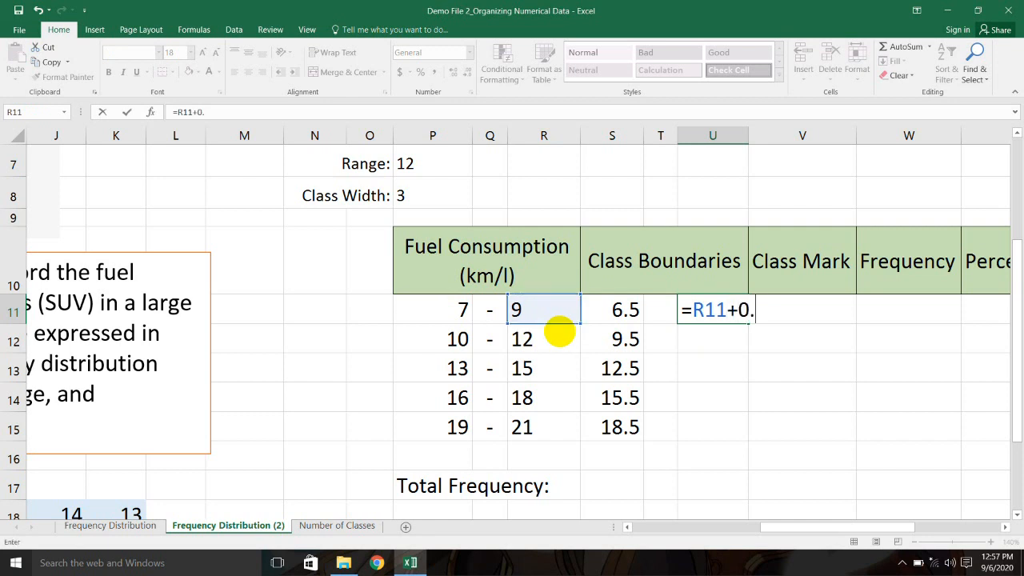
{"action": "type", "text": "5"}
{"action": "key", "text": "Return"}
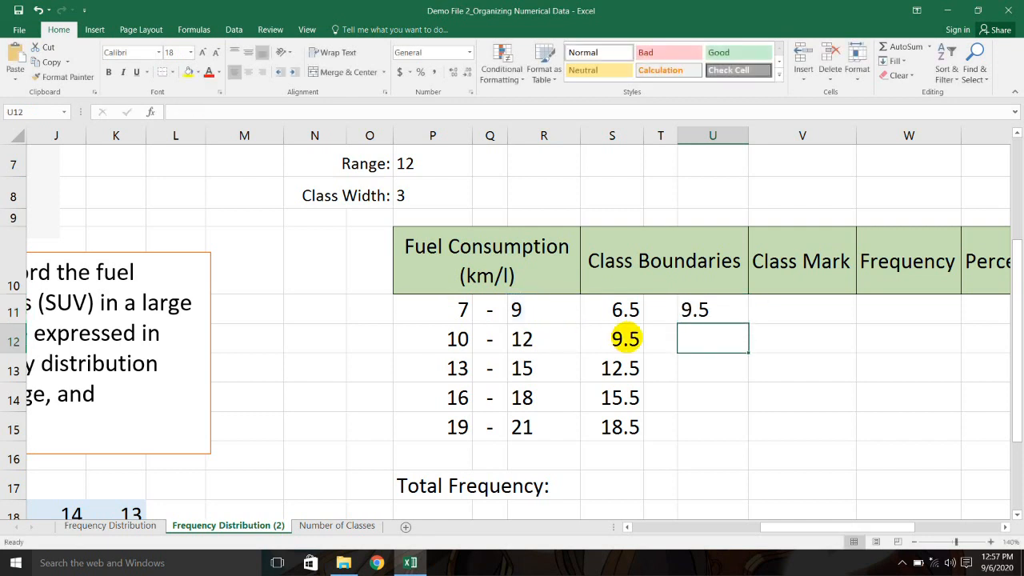
{"action": "left_click", "coordinate": [740, 319]}
{"action": "left_click_drag", "start_coordinate": [747, 323], "coordinate": [741, 430]}
{"action": "left_click", "coordinate": [837, 378]}
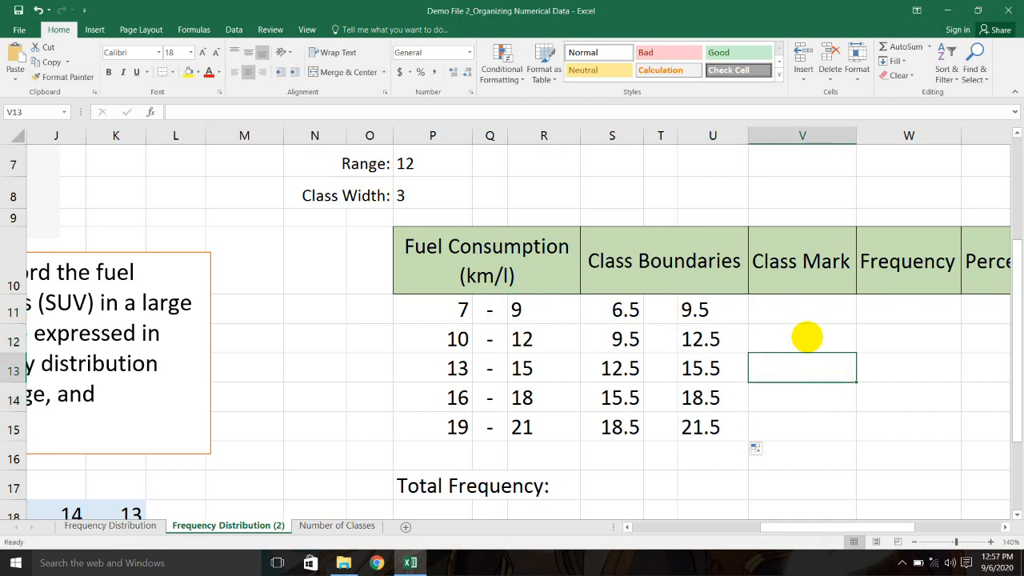
Step: Put a dash in T11 through T15 between the lower and upper boundaries
{"action": "left_click", "coordinate": [662, 312]}
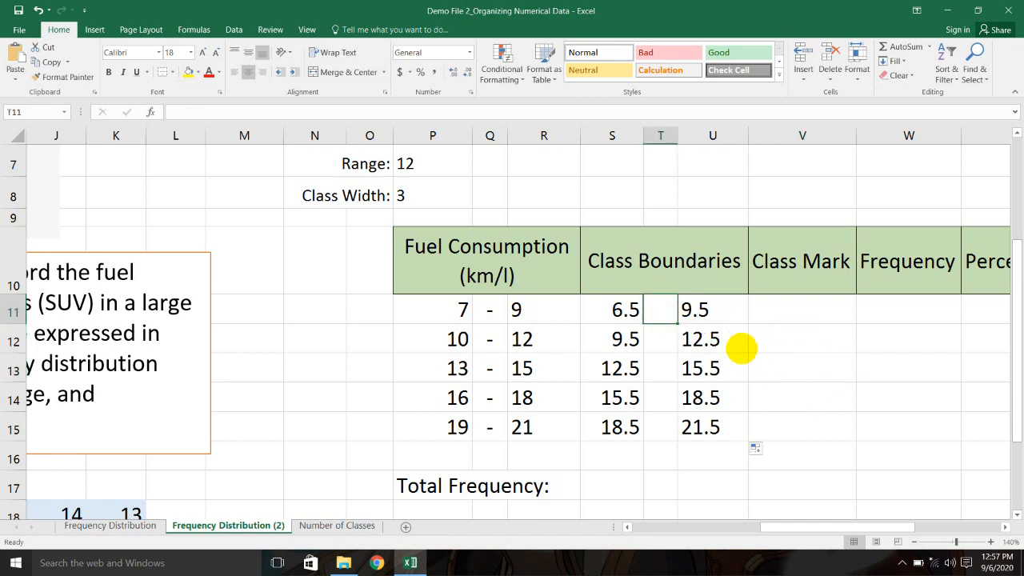
{"action": "type", "text": "-"}
{"action": "key", "text": "Return"}
{"action": "type", "text": "-"}
{"action": "key", "text": "Return"}
{"action": "type", "text": "-"}
{"action": "key", "text": "Return"}
{"action": "type", "text": "-"}
{"action": "key", "text": "Return"}
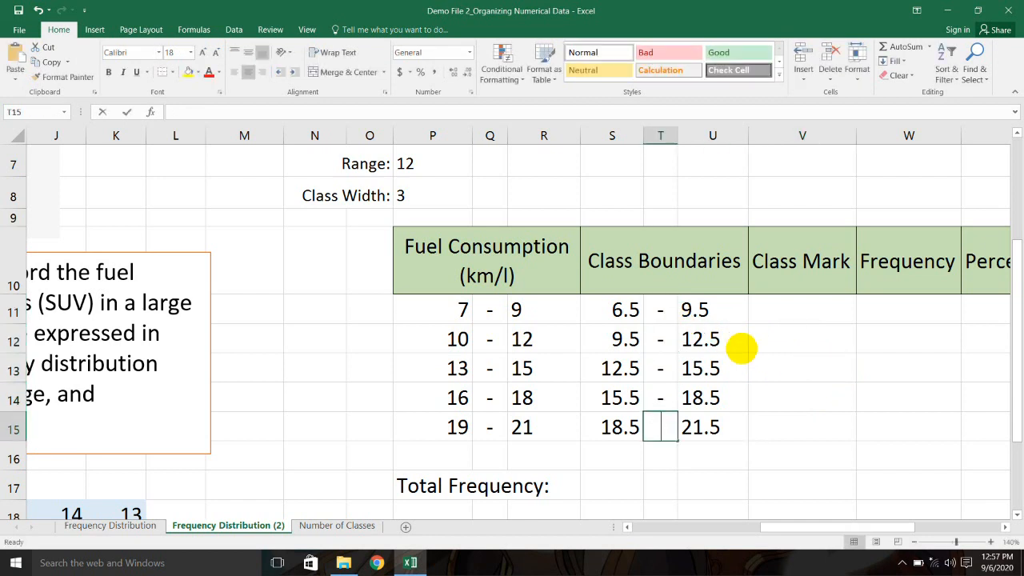
{"action": "type", "text": "-"}
{"action": "key", "text": "Return"}
{"action": "left_click", "coordinate": [764, 311]}
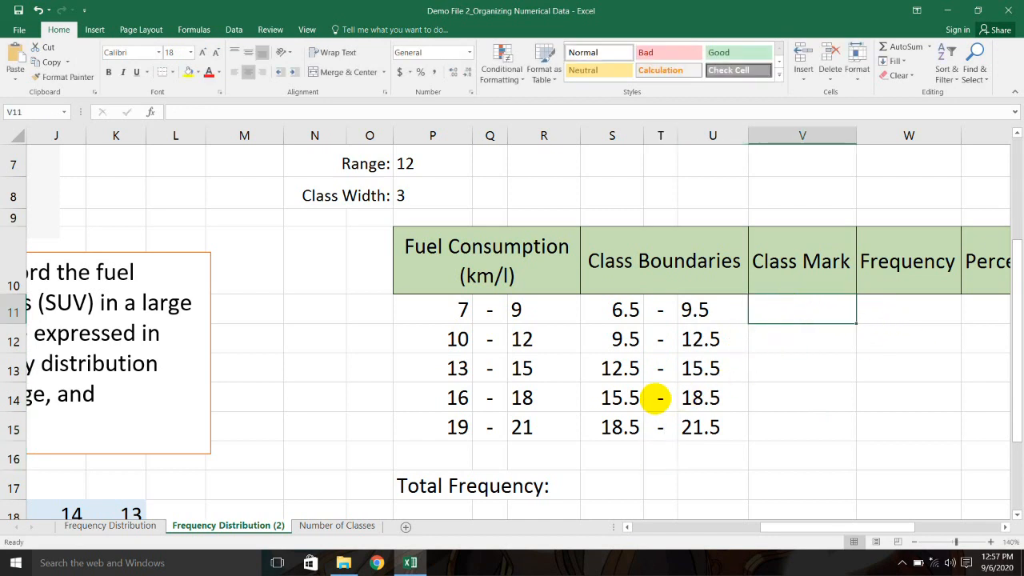
Step: Point out the Fuel Consumption, Class Boundaries and Class Mark column headers
{"action": "left_click", "coordinate": [547, 270]}
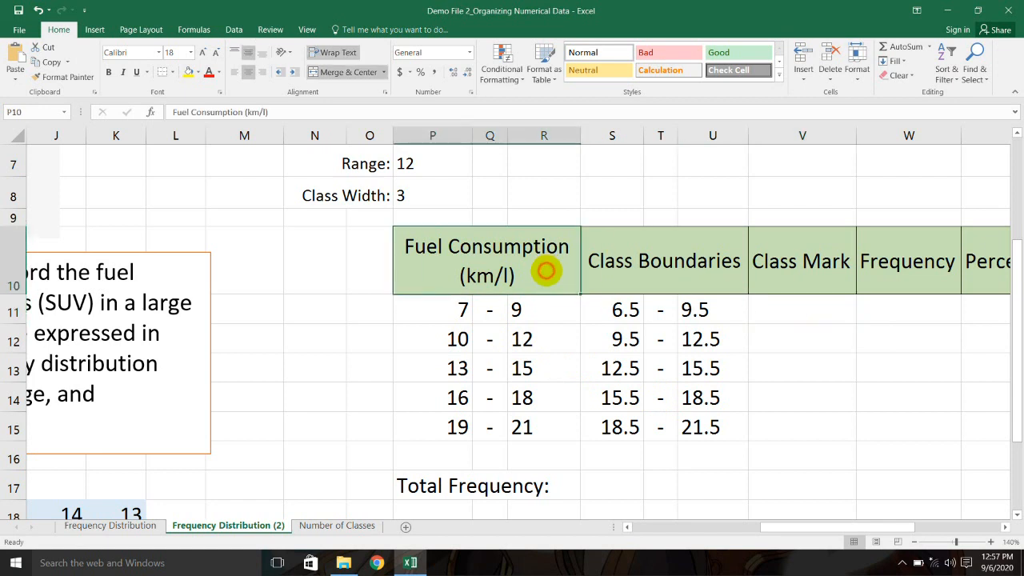
{"action": "left_click", "coordinate": [714, 267]}
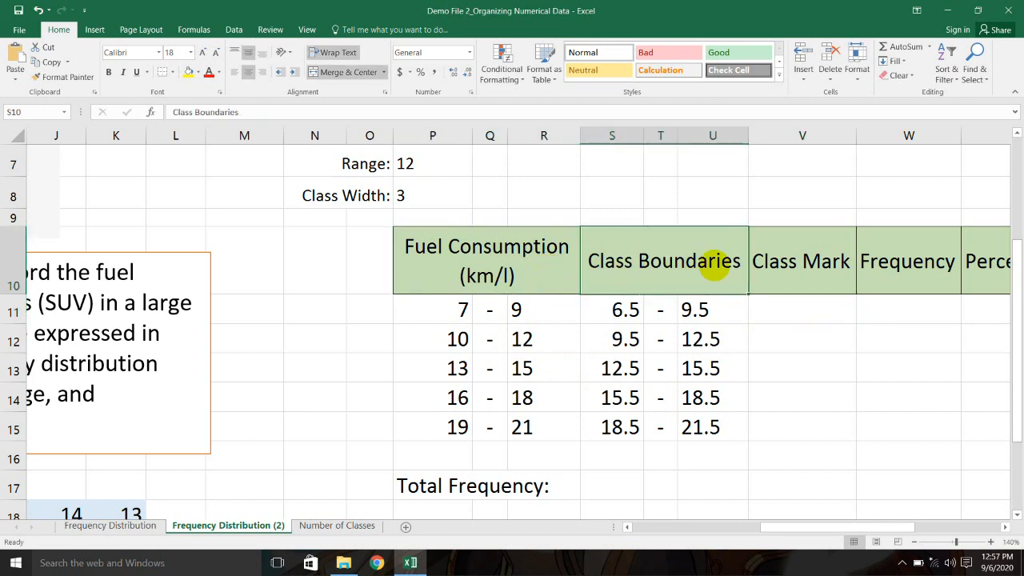
{"action": "left_click", "coordinate": [836, 264]}
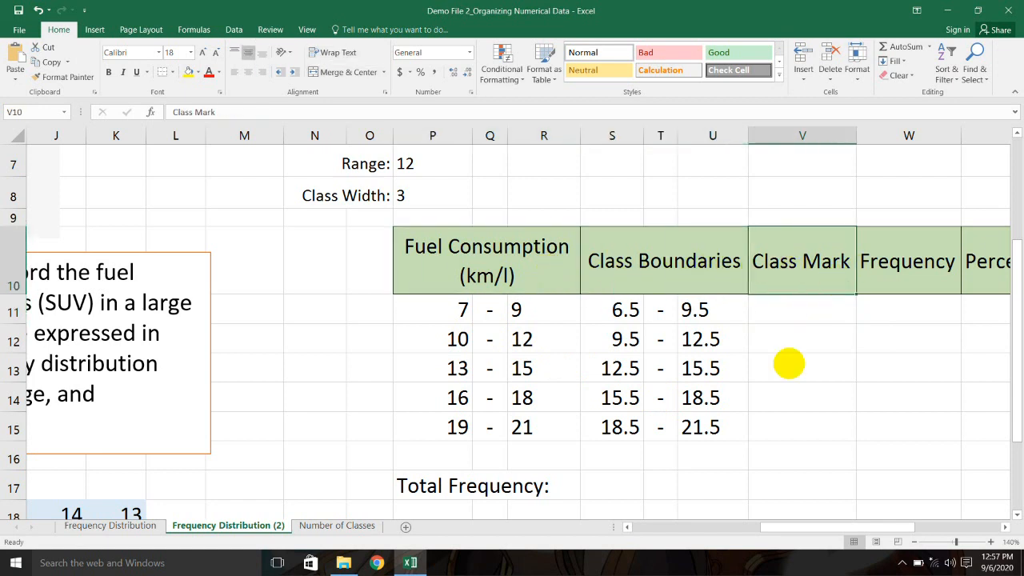
{"action": "left_click_drag", "start_coordinate": [804, 526], "coordinate": [831, 526]}
{"action": "left_click", "coordinate": [846, 512]}
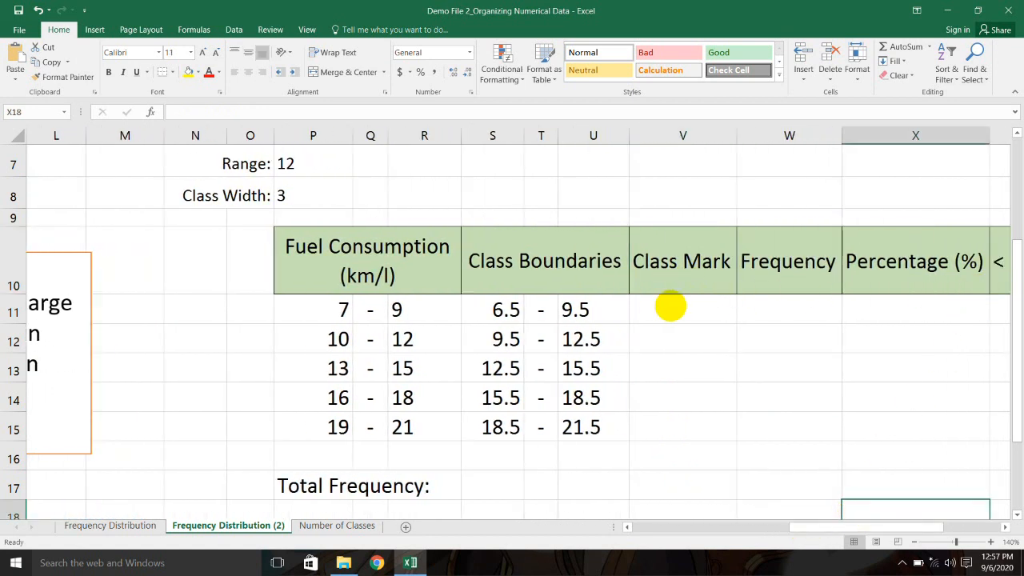
Step: Enter =(P11+R11)/2 in V11 to get the first class mark, 8
{"action": "double_click", "coordinate": [674, 307]}
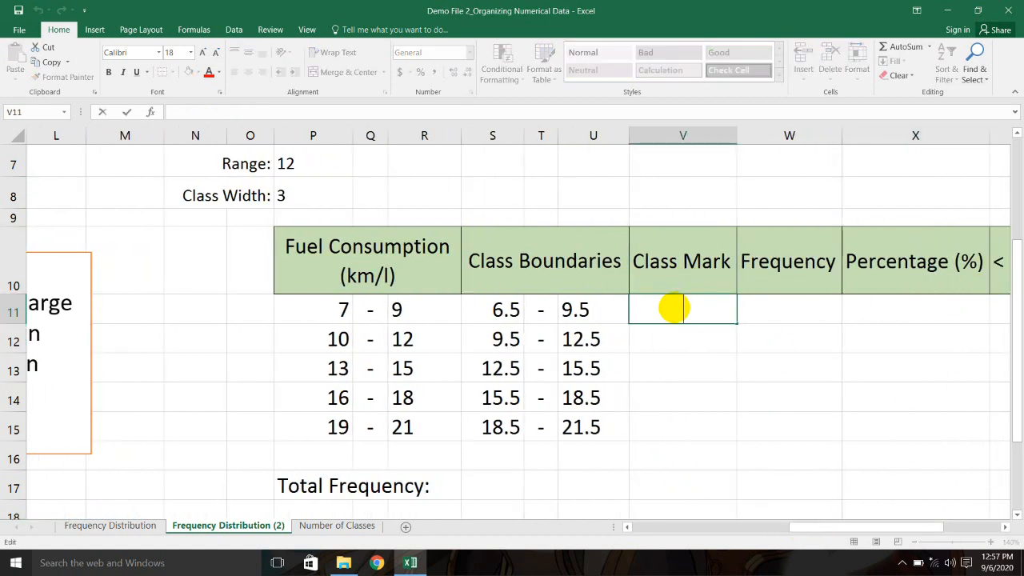
{"action": "left_click", "coordinate": [350, 310]}
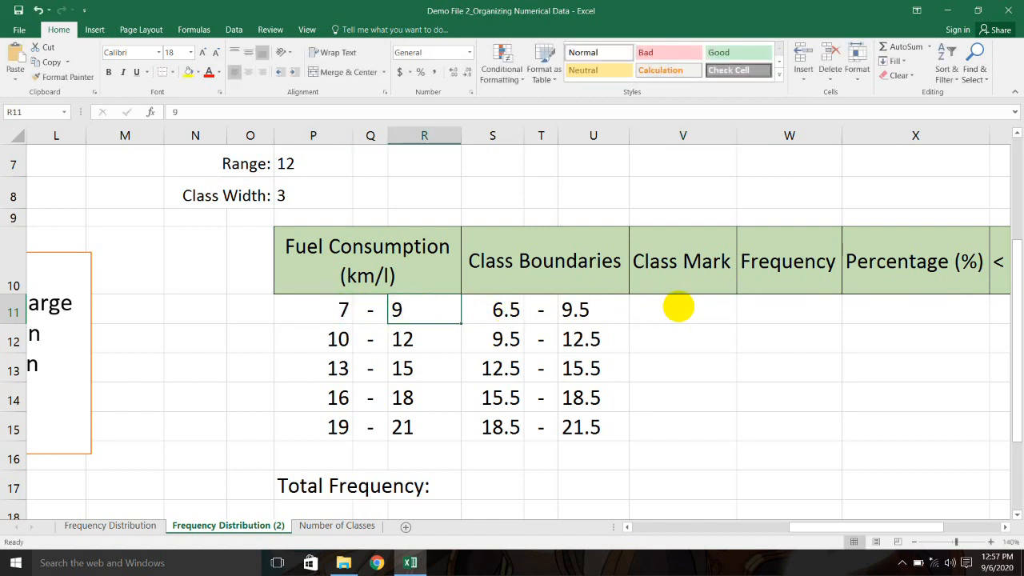
{"action": "double_click", "coordinate": [676, 306]}
{"action": "type", "text": "=("}
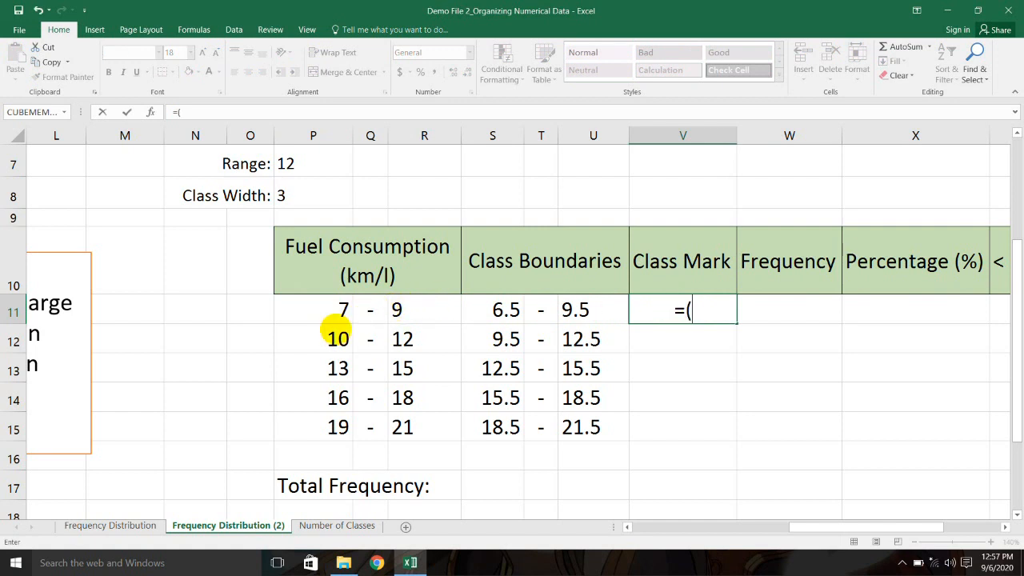
{"action": "left_click", "coordinate": [342, 310]}
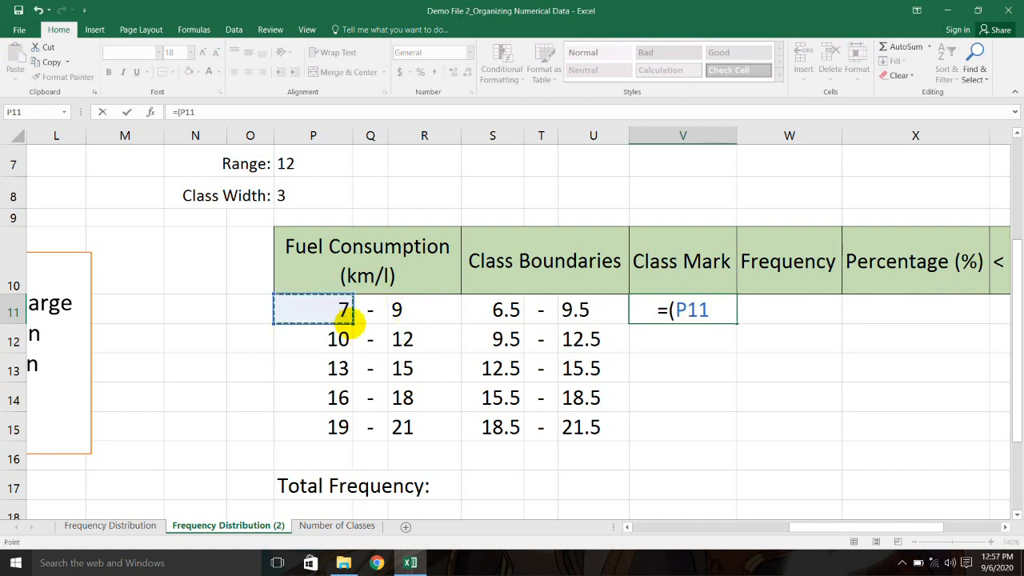
{"action": "type", "text": "+"}
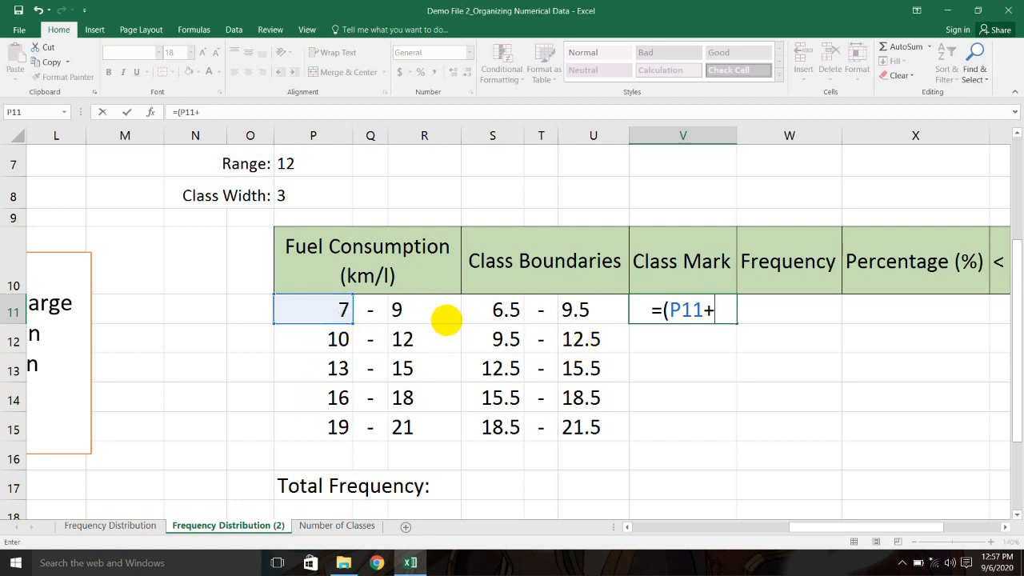
{"action": "left_click", "coordinate": [448, 309]}
{"action": "type", "text": ")"}
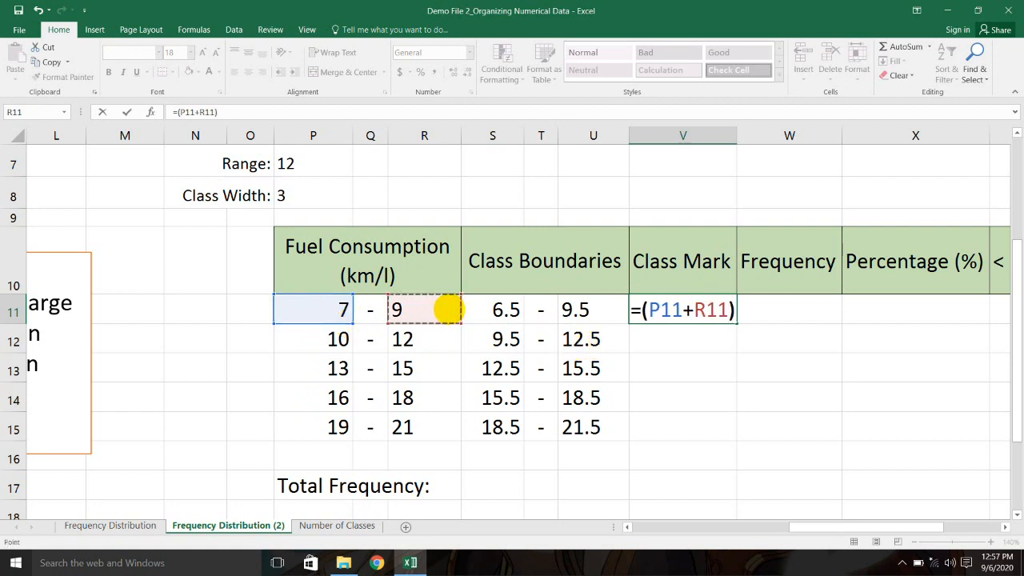
{"action": "type", "text": "/2"}
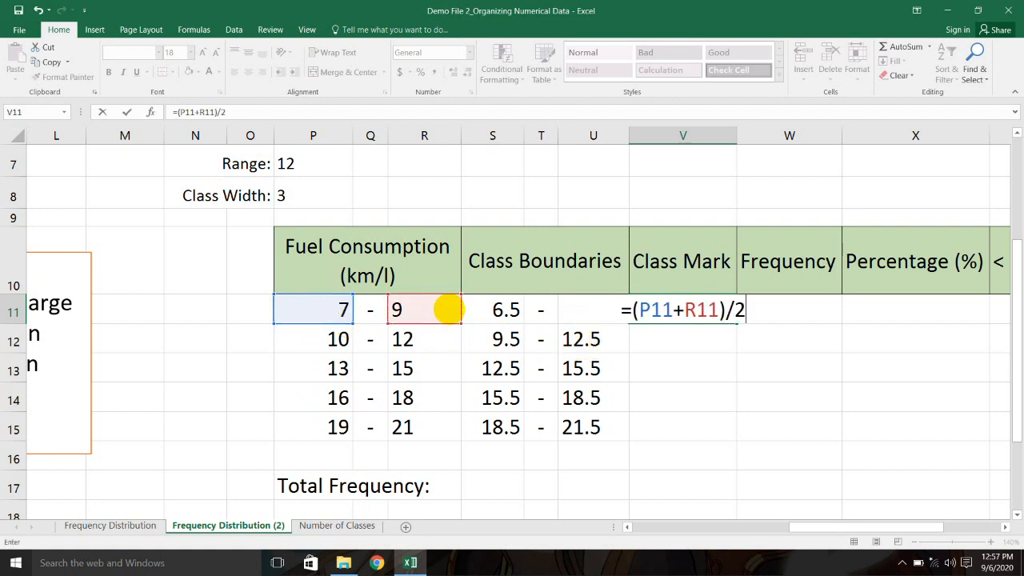
{"action": "key", "text": "Return"}
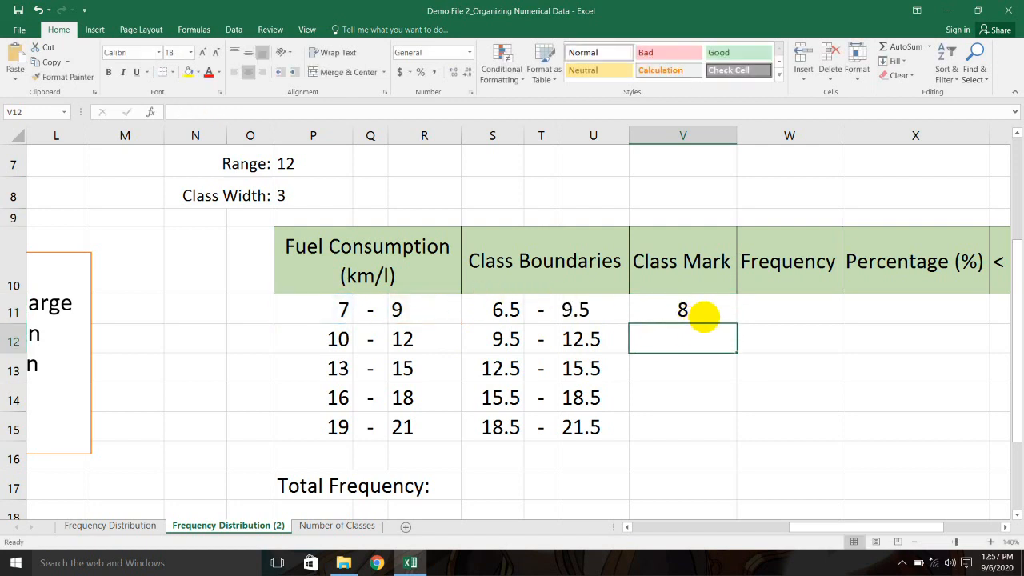
Step: Fill the class mark formula down to V15, giving 11, 14, 17 and 20
{"action": "left_click", "coordinate": [703, 314]}
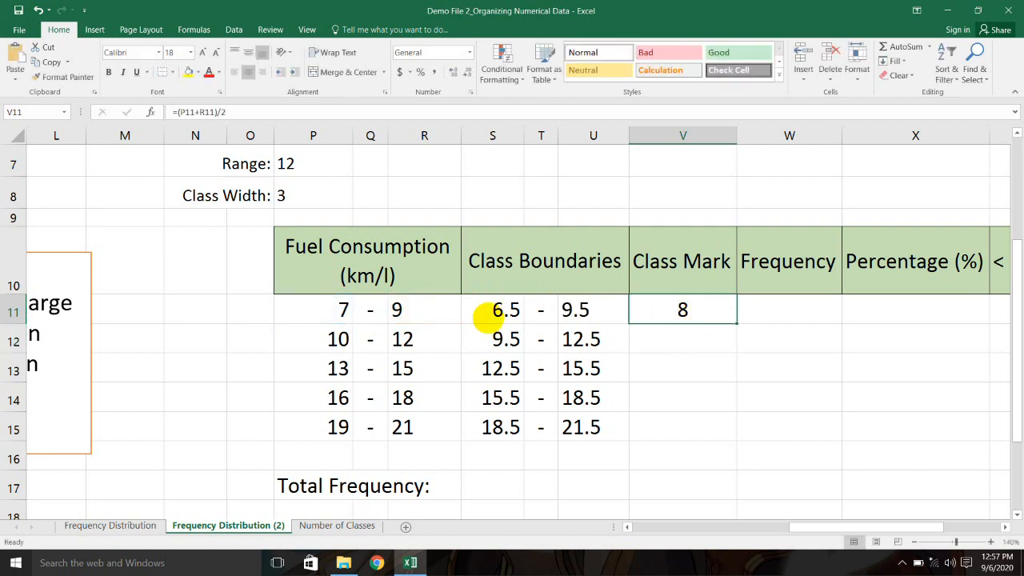
{"action": "left_click", "coordinate": [391, 312]}
{"action": "left_click", "coordinate": [668, 312]}
{"action": "left_click_drag", "start_coordinate": [735, 322], "coordinate": [729, 434]}
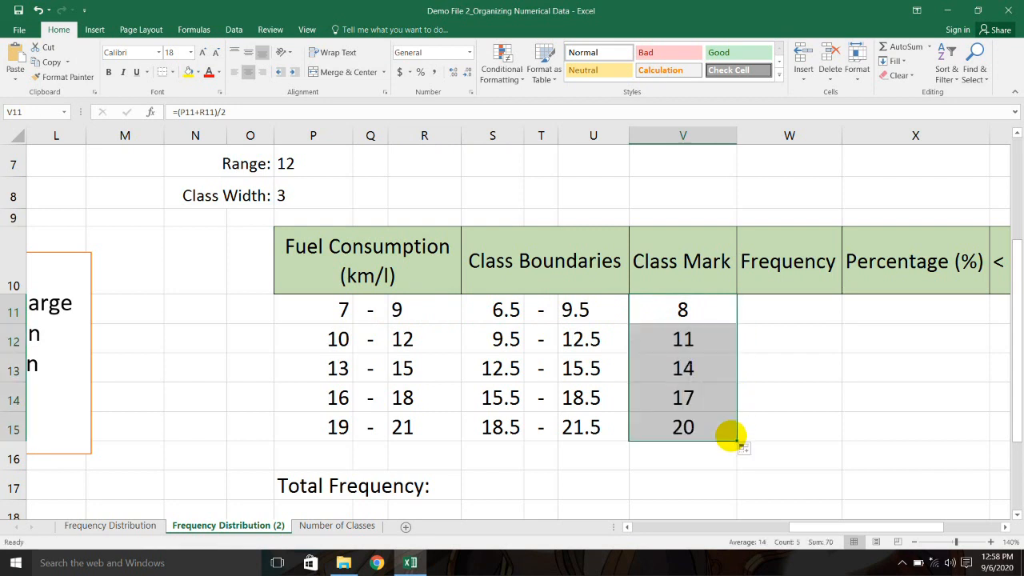
{"action": "left_click", "coordinate": [707, 312]}
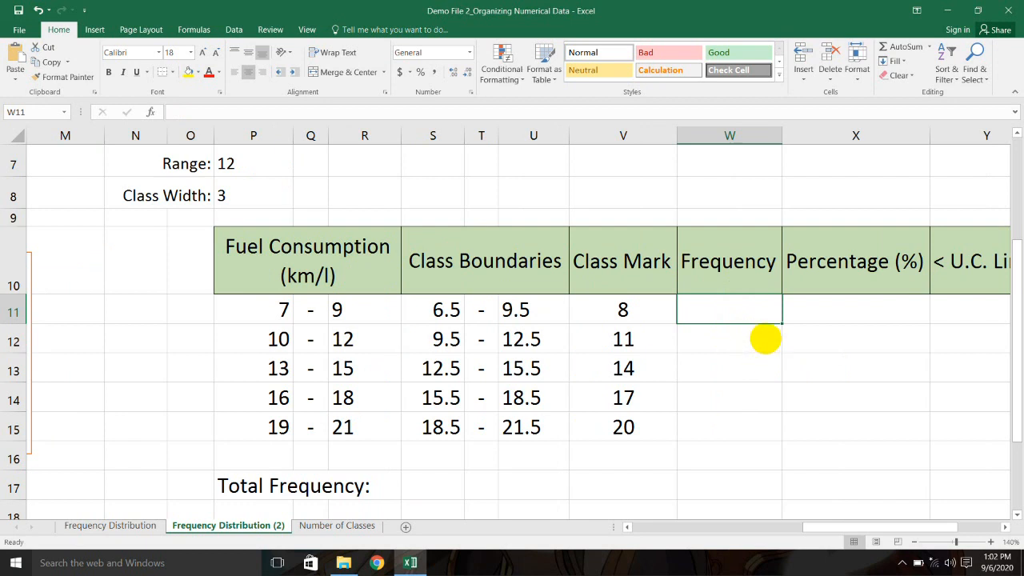
Step: Begin the first Frequency formula in W11 with =countifs(
{"action": "left_click_drag", "start_coordinate": [272, 311], "coordinate": [378, 418]}
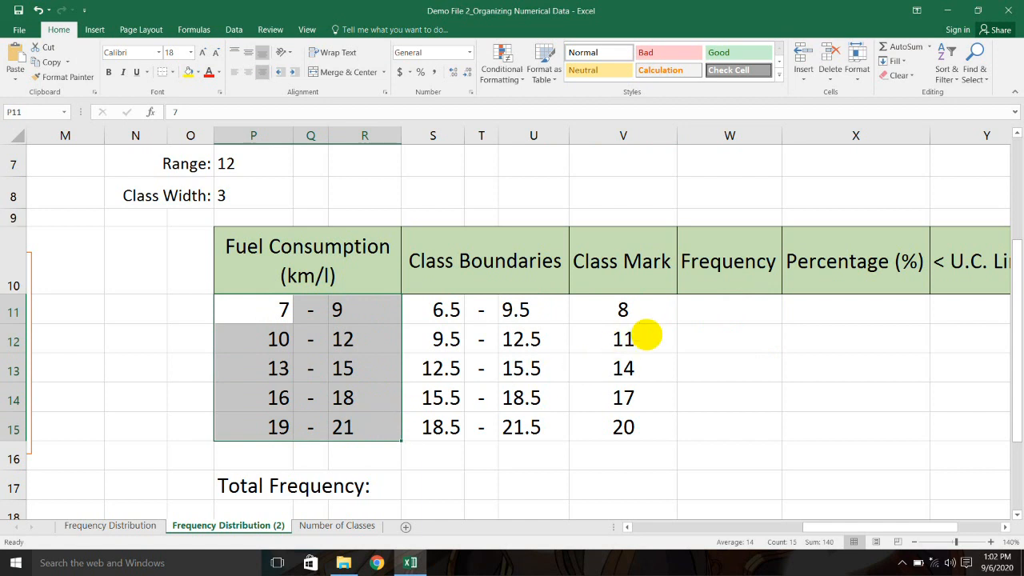
{"action": "left_click", "coordinate": [749, 305]}
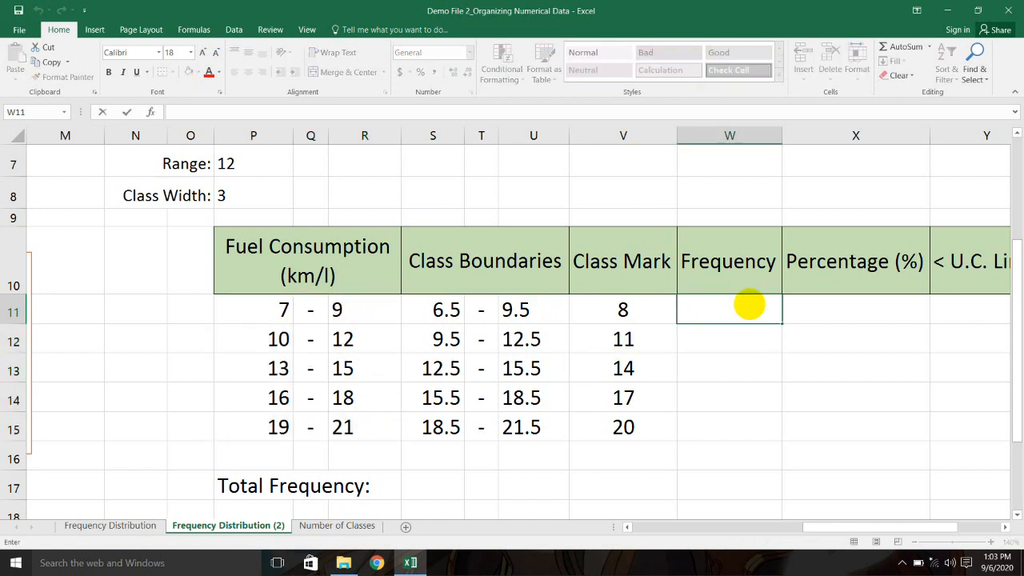
{"action": "type", "text": "="}
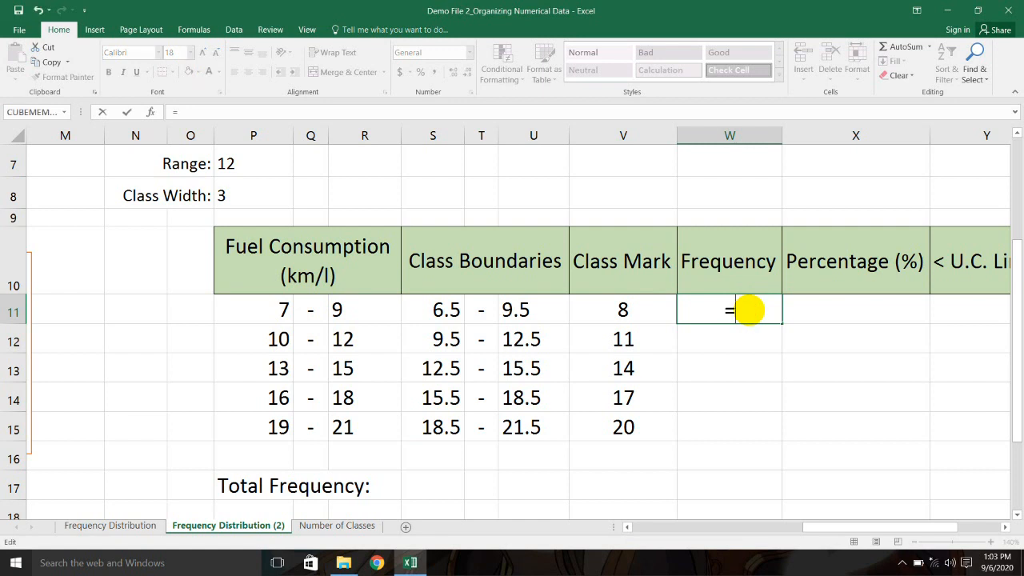
{"action": "type", "text": "countifs"}
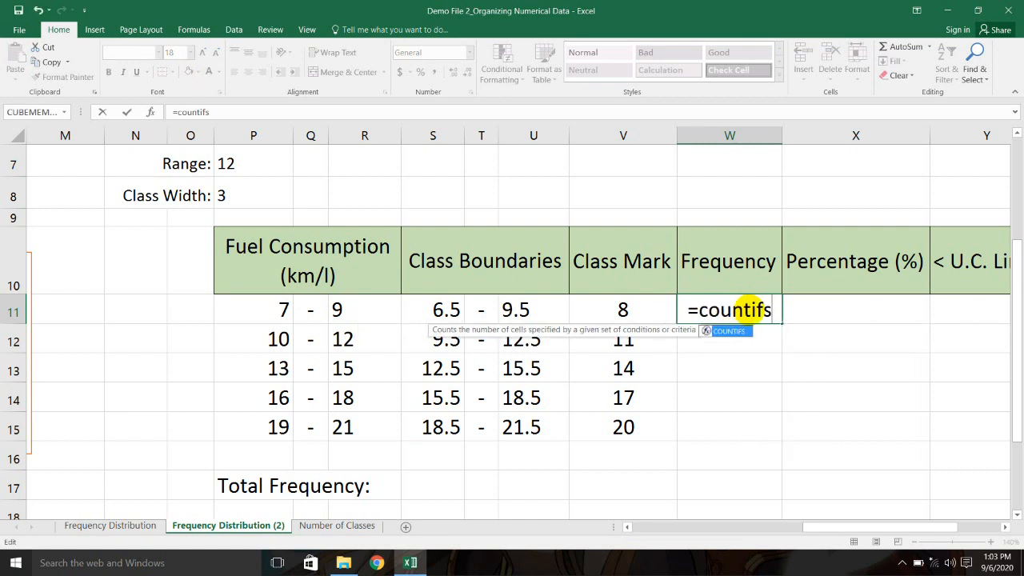
{"action": "type", "text": "("}
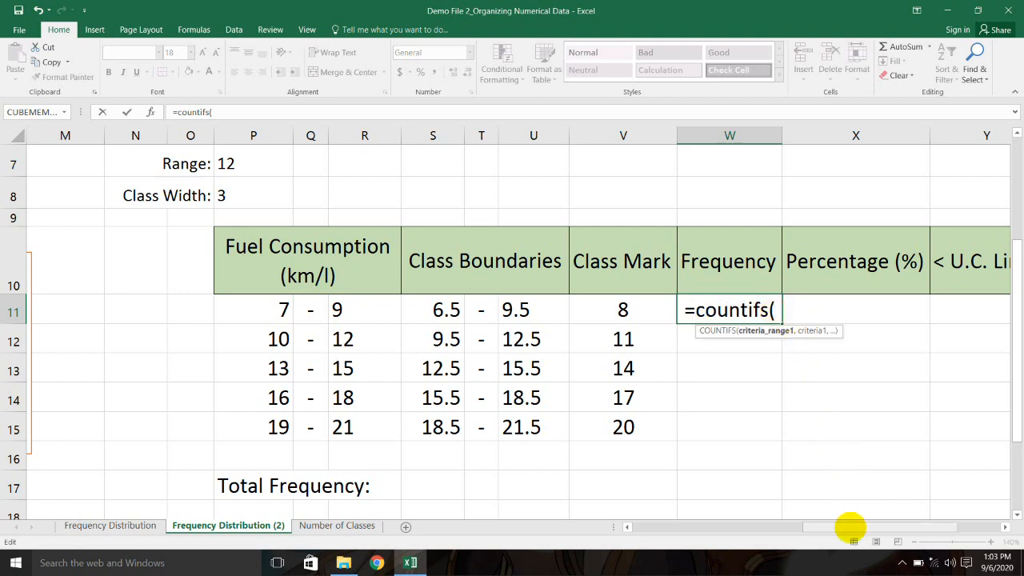
Step: Add the data range B18:K22 to the formula and lock it as $B$18:$K$22
{"action": "left_click_drag", "start_coordinate": [850, 526], "coordinate": [709, 528]}
{"action": "scroll", "coordinate": [304, 360], "scroll_direction": "down", "scroll_amount": 1}
{"action": "scroll", "coordinate": [296, 349], "scroll_direction": "down", "scroll_amount": 2}
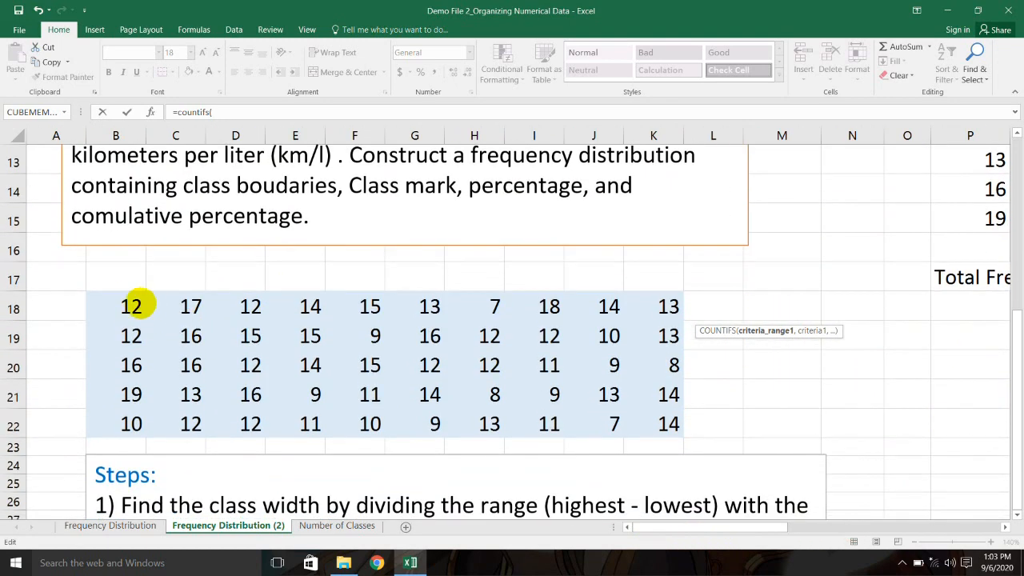
{"action": "left_click_drag", "start_coordinate": [115, 303], "coordinate": [667, 425]}
{"action": "left_click_drag", "start_coordinate": [743, 525], "coordinate": [910, 466]}
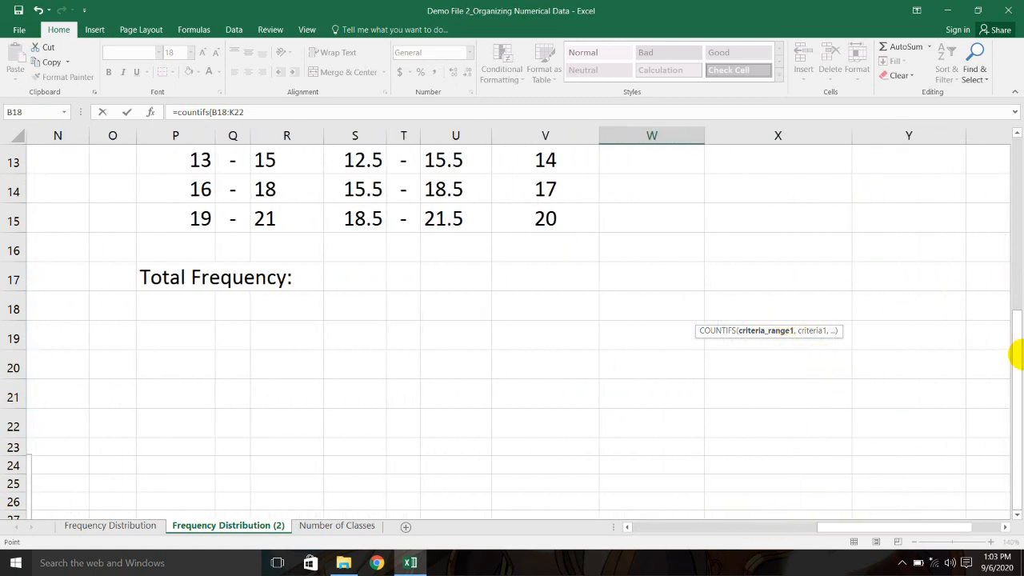
{"action": "left_click_drag", "start_coordinate": [1017, 355], "coordinate": [1005, 251]}
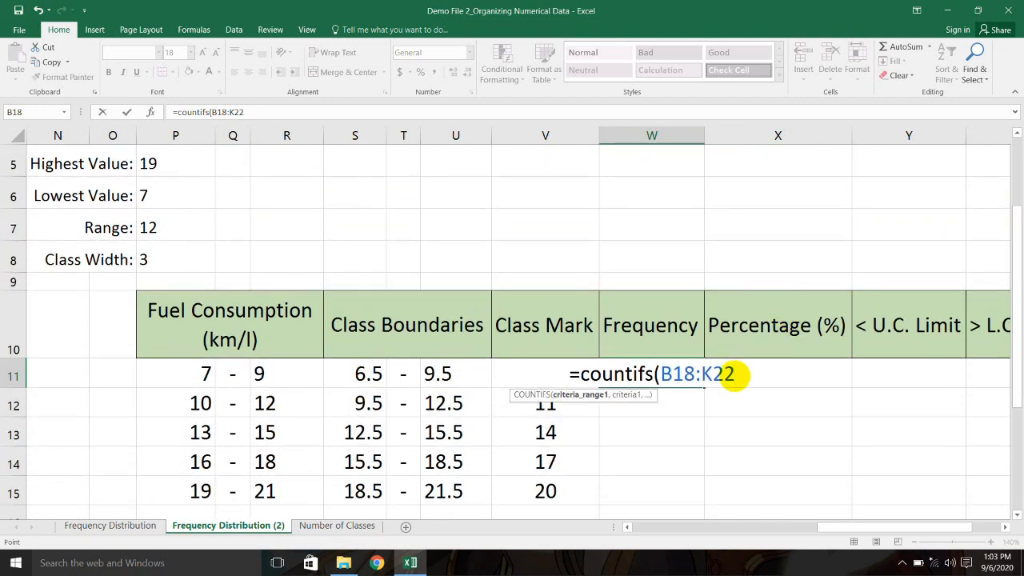
{"action": "left_click_drag", "start_coordinate": [728, 376], "coordinate": [660, 374]}
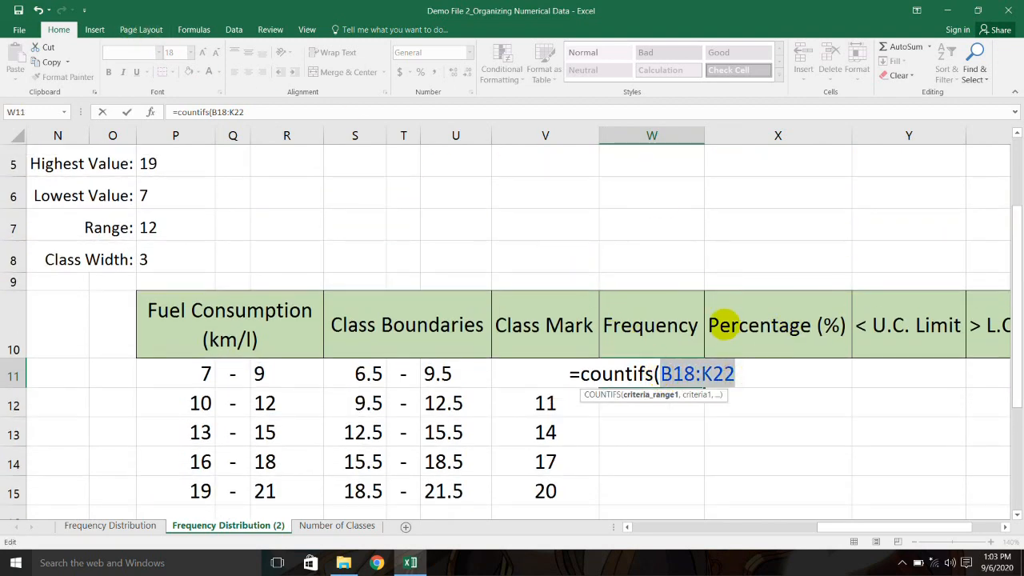
{"action": "key", "text": "F4"}
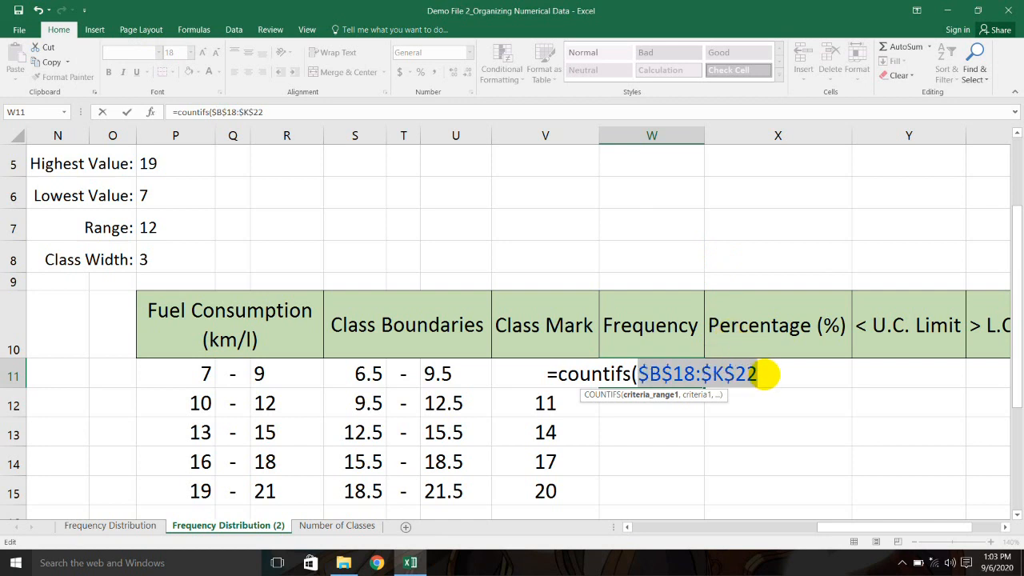
Step: Type the first criterion ">=7" followed by a comma
{"action": "left_click", "coordinate": [765, 374]}
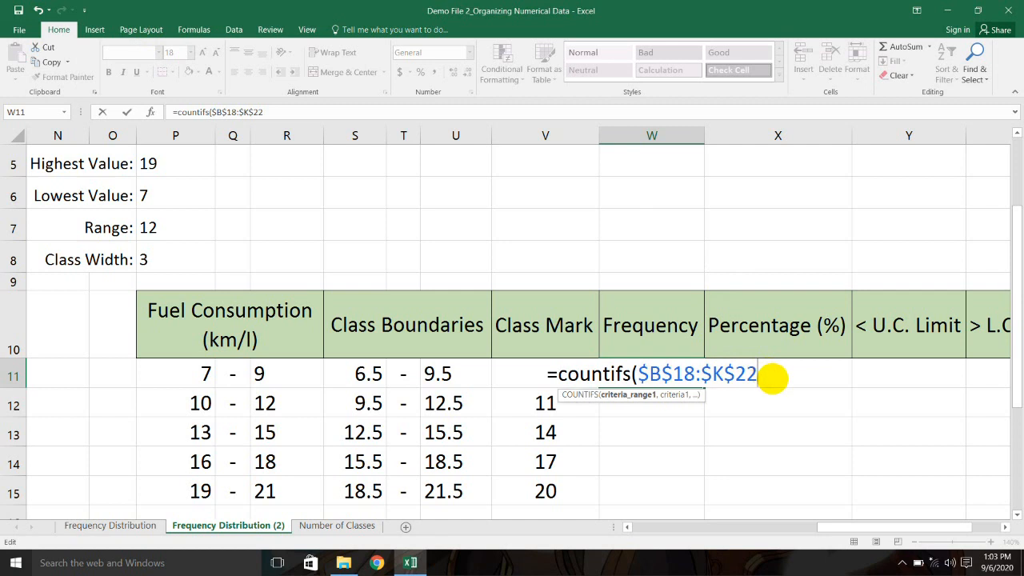
{"action": "type", "text": ","}
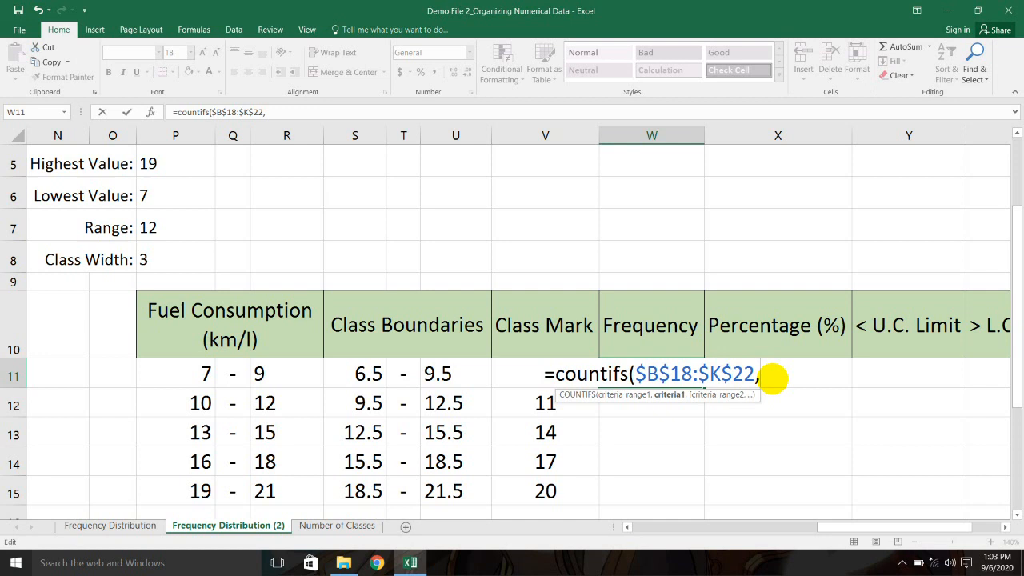
{"action": "type", "text": "\""}
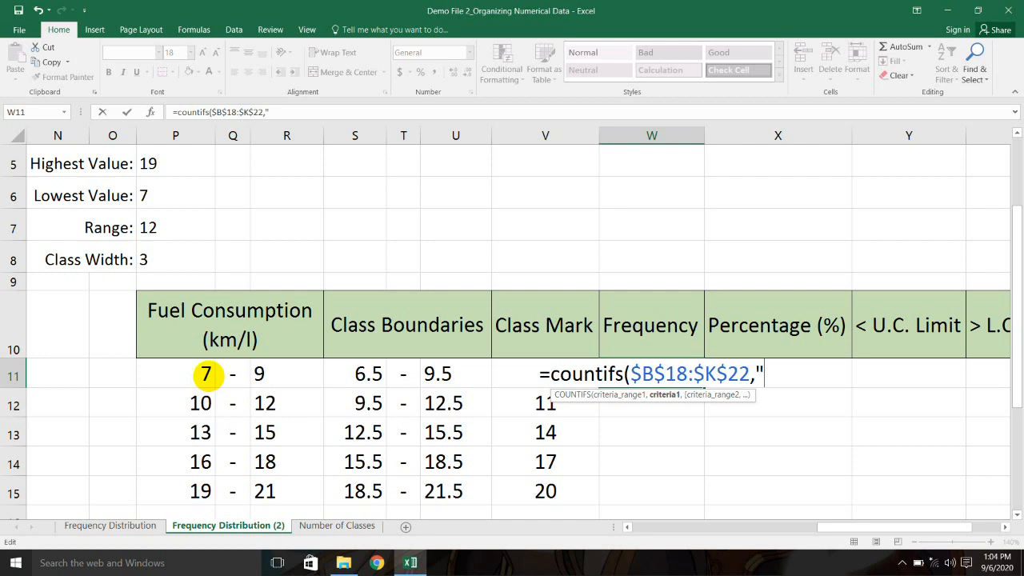
{"action": "type", "text": ">"}
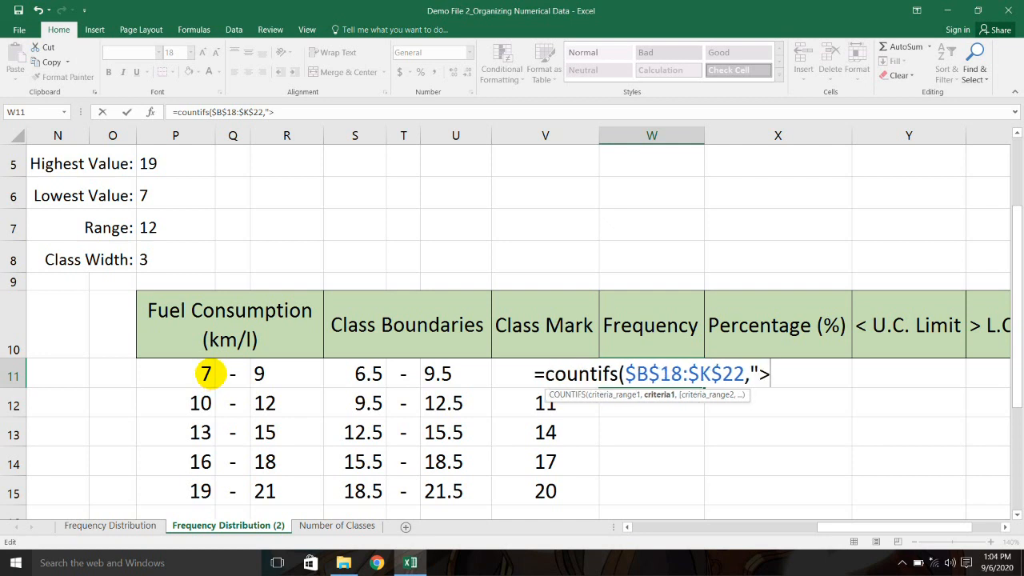
{"action": "type", "text": "="}
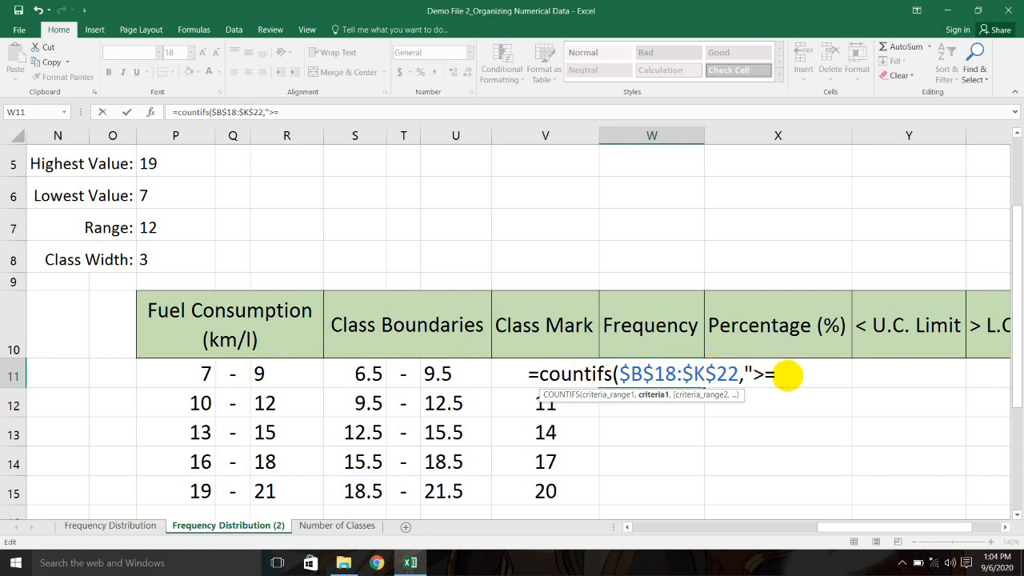
{"action": "left_click_drag", "start_coordinate": [778, 375], "coordinate": [754, 376]}
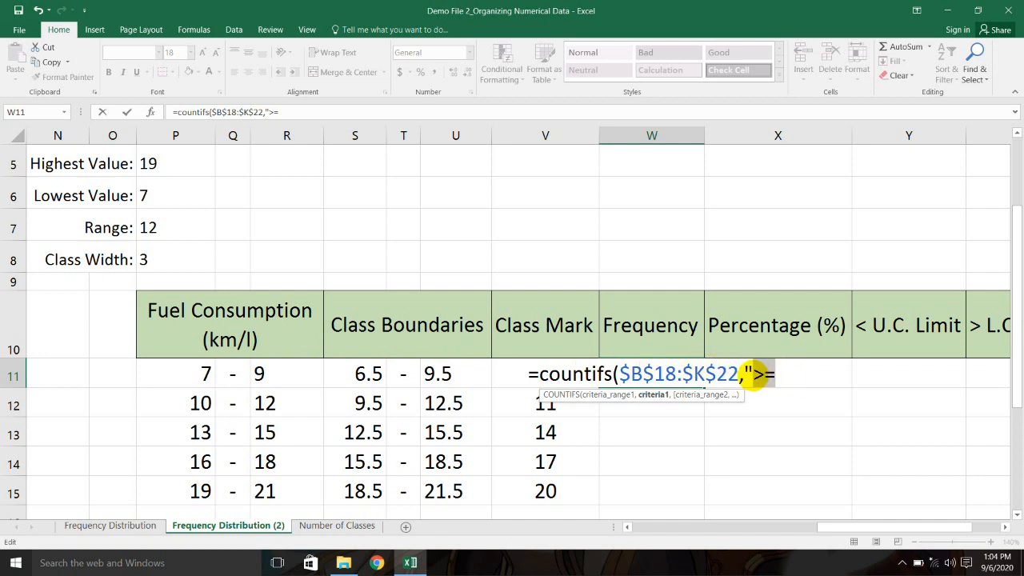
{"action": "left_click", "coordinate": [778, 381]}
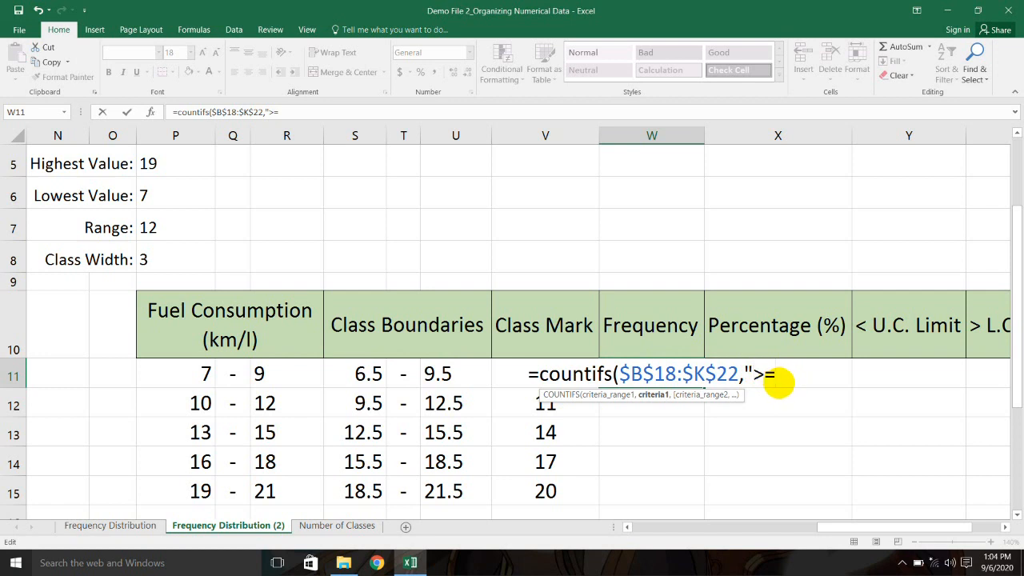
{"action": "type", "text": "7"}
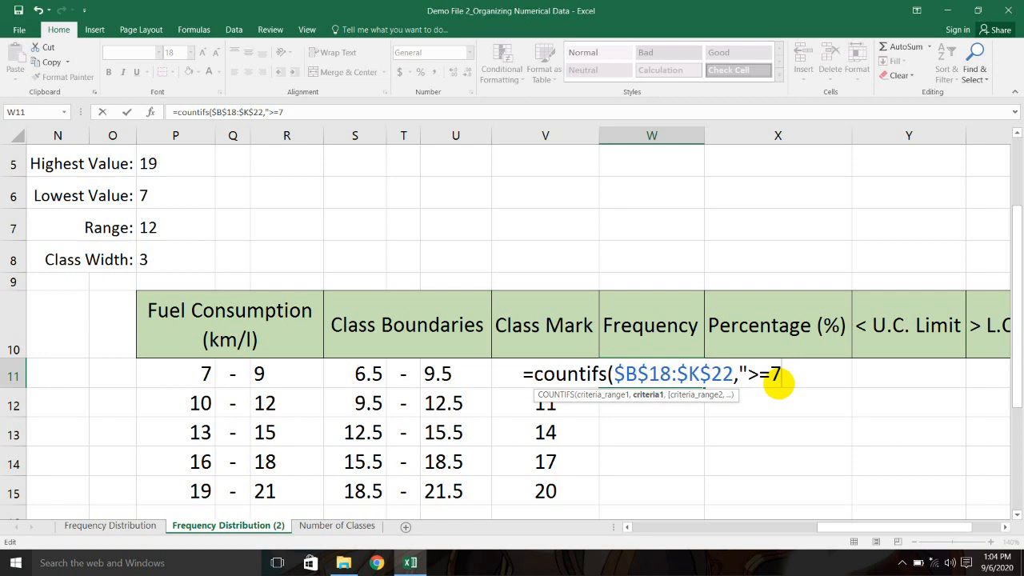
{"action": "type", "text": "\","}
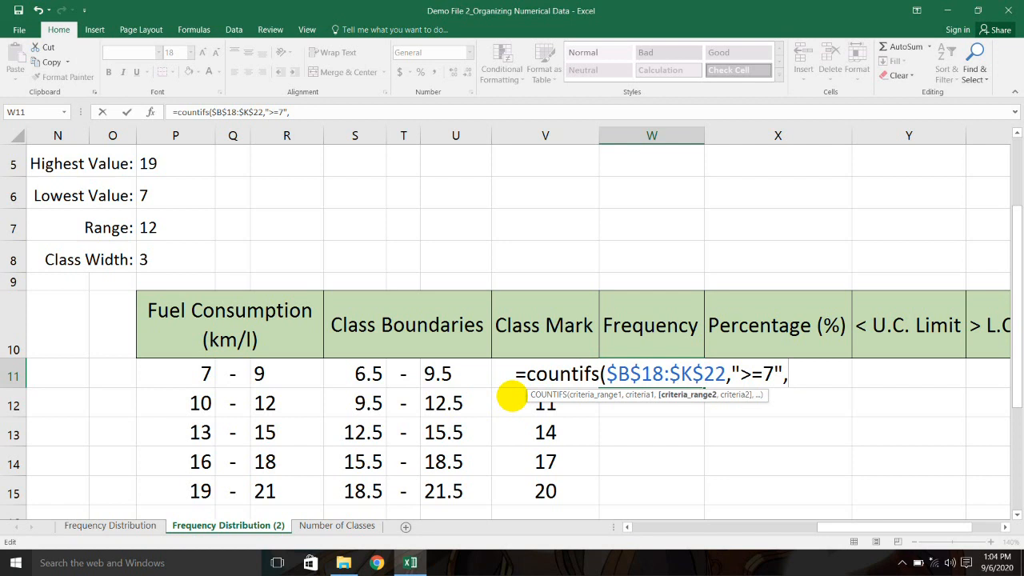
Step: Replace the mistaken V28 reference with $B$18:$K$22 as the second criteria range
{"action": "left_click_drag", "start_coordinate": [841, 528], "coordinate": [647, 516]}
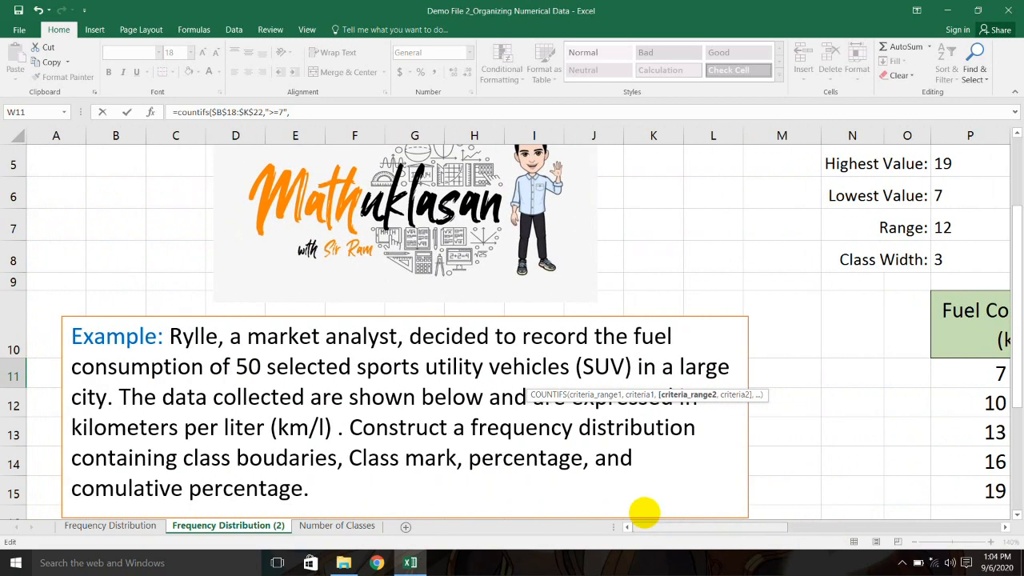
{"action": "scroll", "coordinate": [557, 386], "scroll_direction": "down", "scroll_amount": 3}
{"action": "left_click_drag", "start_coordinate": [125, 270], "coordinate": [655, 395]}
{"action": "left_click_drag", "start_coordinate": [706, 528], "coordinate": [829, 521]}
{"action": "left_click", "coordinate": [848, 510]}
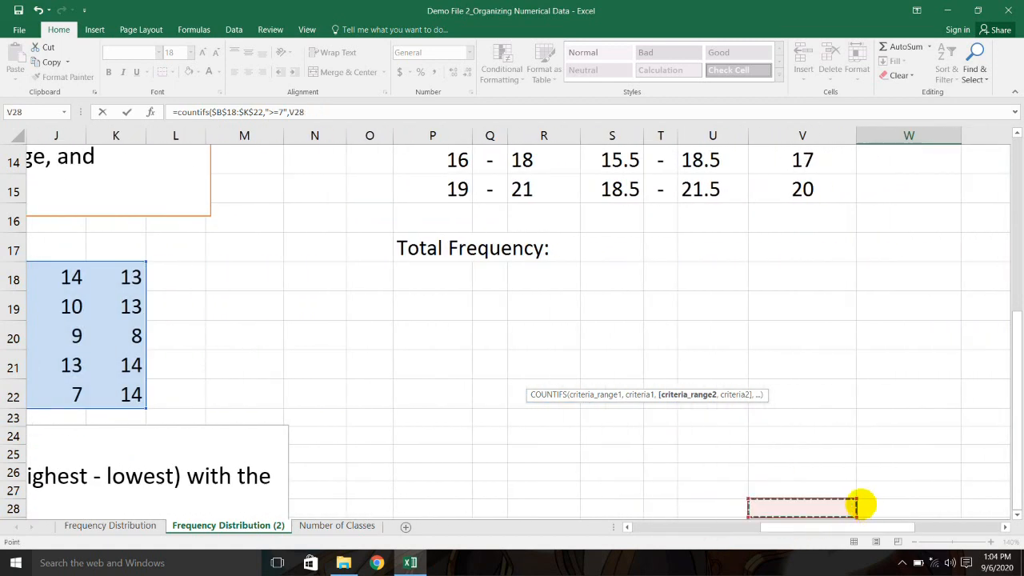
{"action": "scroll", "coordinate": [770, 362], "scroll_direction": "up", "scroll_amount": 1}
{"action": "scroll", "coordinate": [770, 362], "scroll_direction": "up", "scroll_amount": 3}
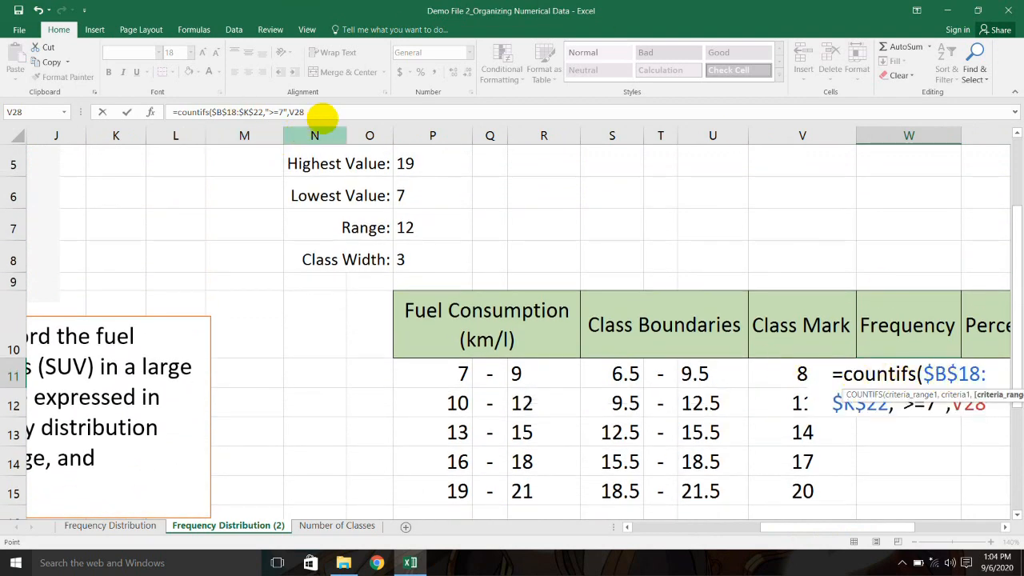
{"action": "left_click", "coordinate": [320, 112]}
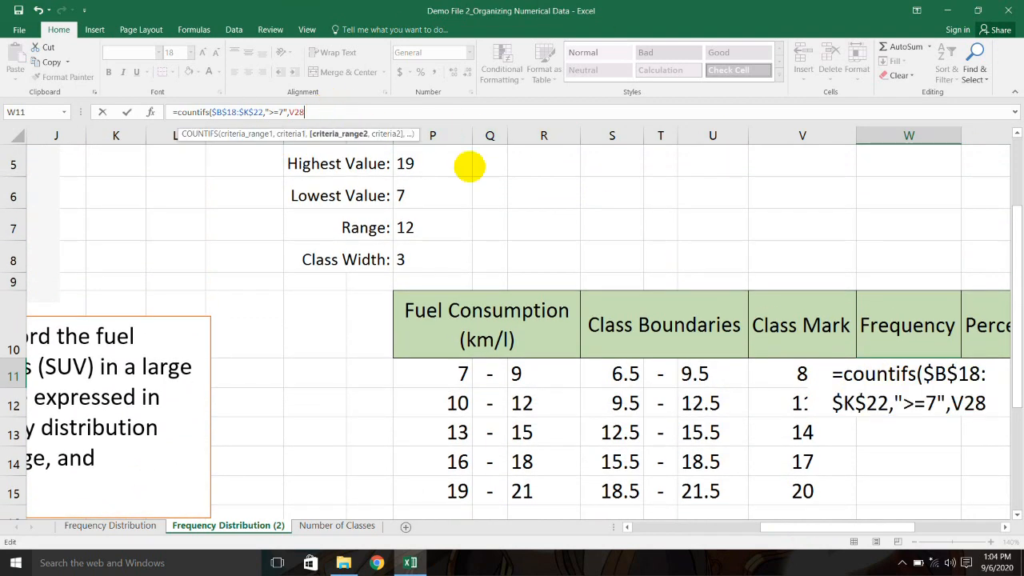
{"action": "key", "text": "BackSpace"}
{"action": "key", "text": "BackSpace"}
{"action": "key", "text": "BackSpace"}
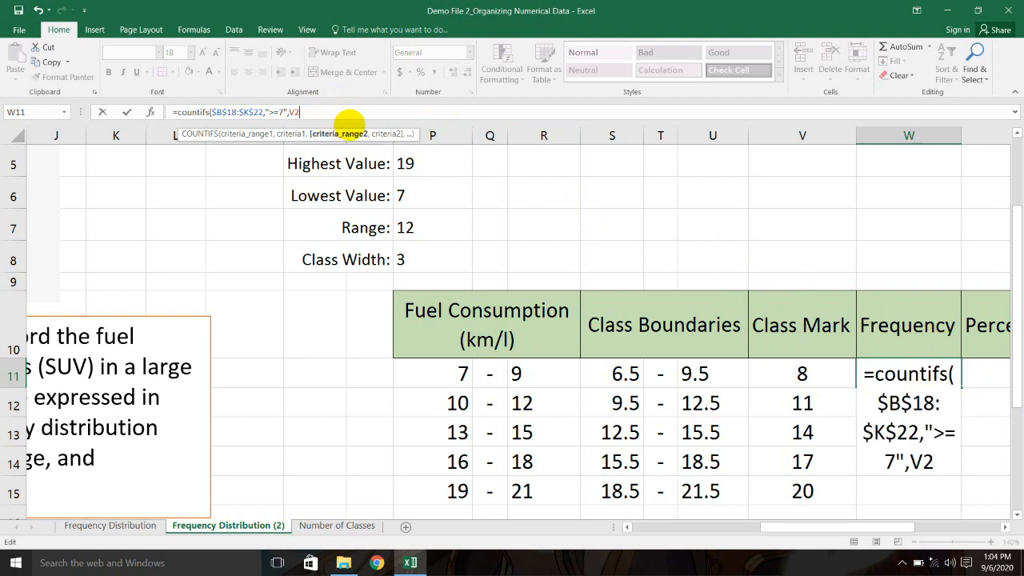
{"action": "left_click_drag", "start_coordinate": [869, 526], "coordinate": [615, 522]}
{"action": "scroll", "coordinate": [467, 413], "scroll_direction": "down", "scroll_amount": 3}
{"action": "left_click_drag", "start_coordinate": [102, 272], "coordinate": [647, 402]}
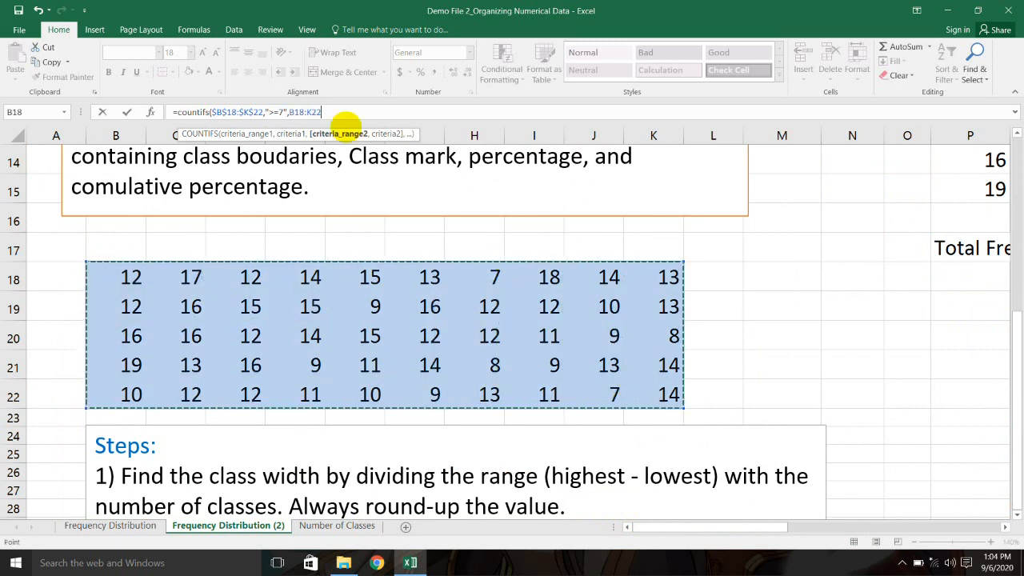
{"action": "left_click", "coordinate": [330, 111]}
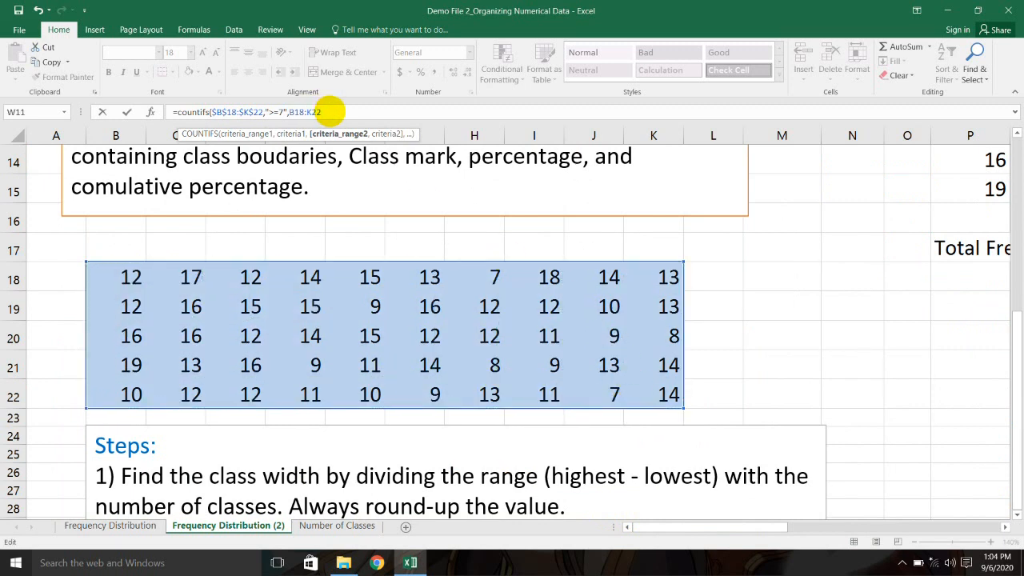
{"action": "key", "text": "F4"}
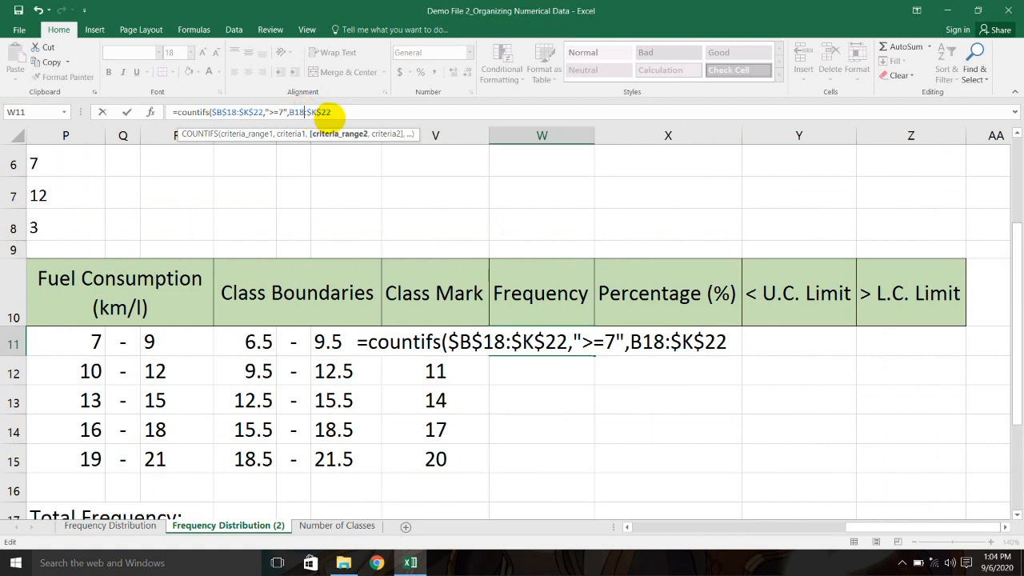
{"action": "key", "text": "F4"}
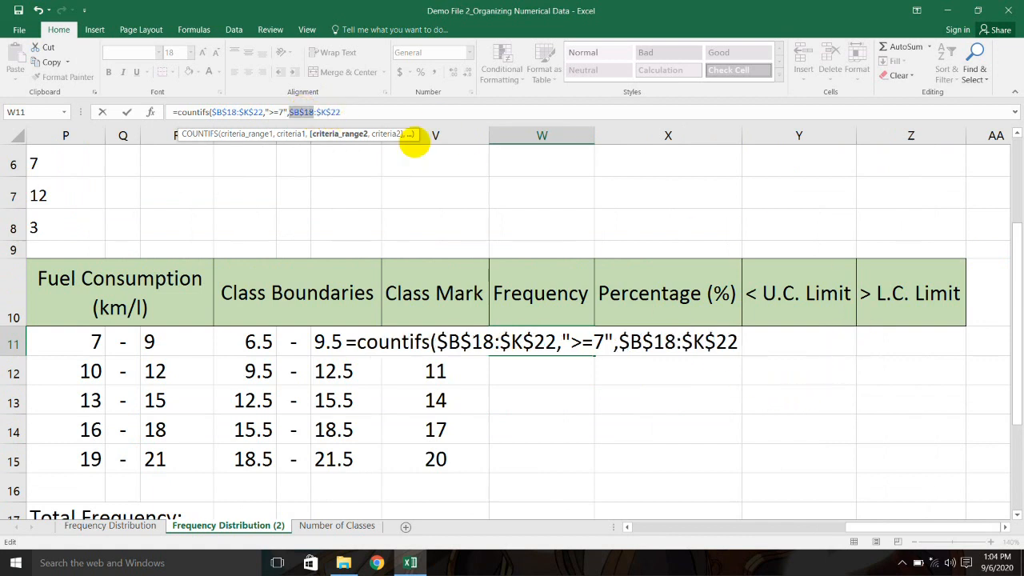
Step: Add the "<=9" criterion and close the COUNTIFS formula, giving a frequency of 9
{"action": "left_click", "coordinate": [378, 114]}
{"action": "type", "text": ","}
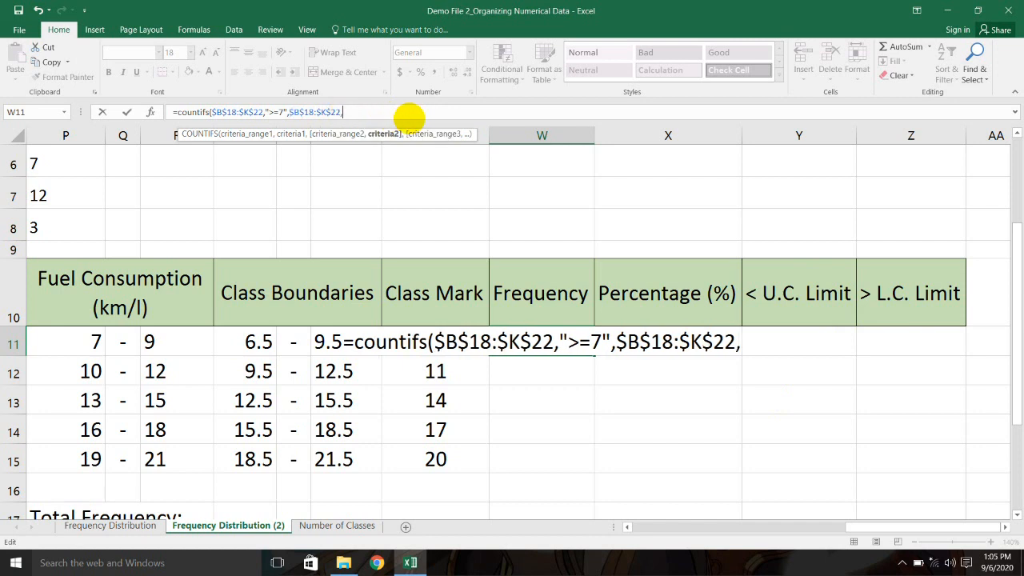
{"action": "type", "text": "\""}
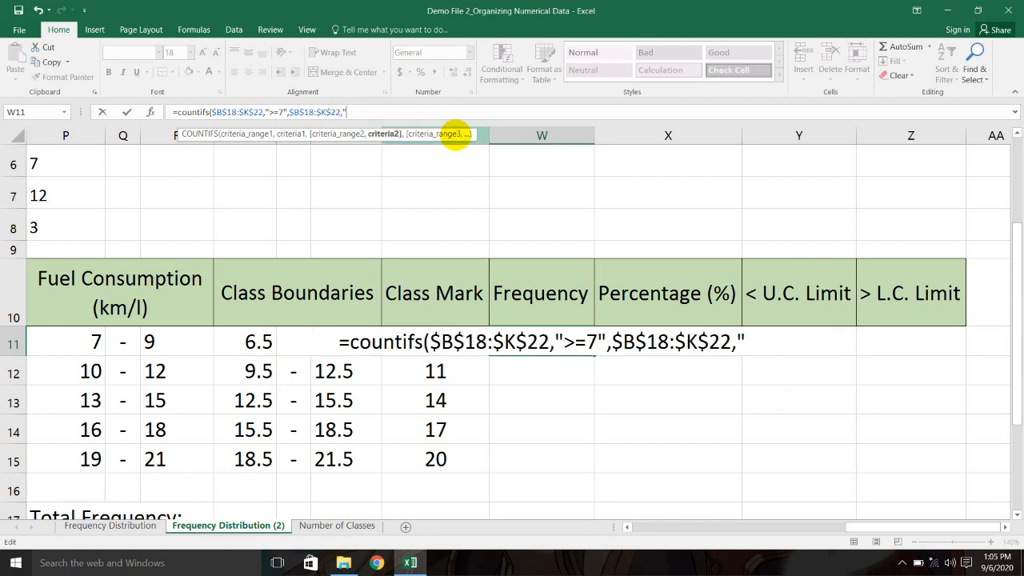
{"action": "type", "text": "<="}
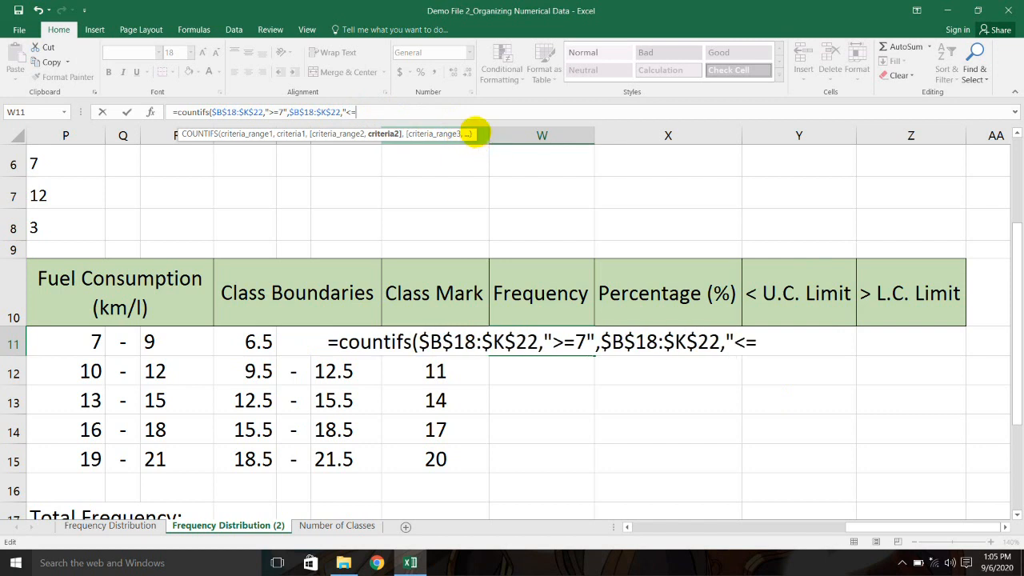
{"action": "type", "text": "9\""}
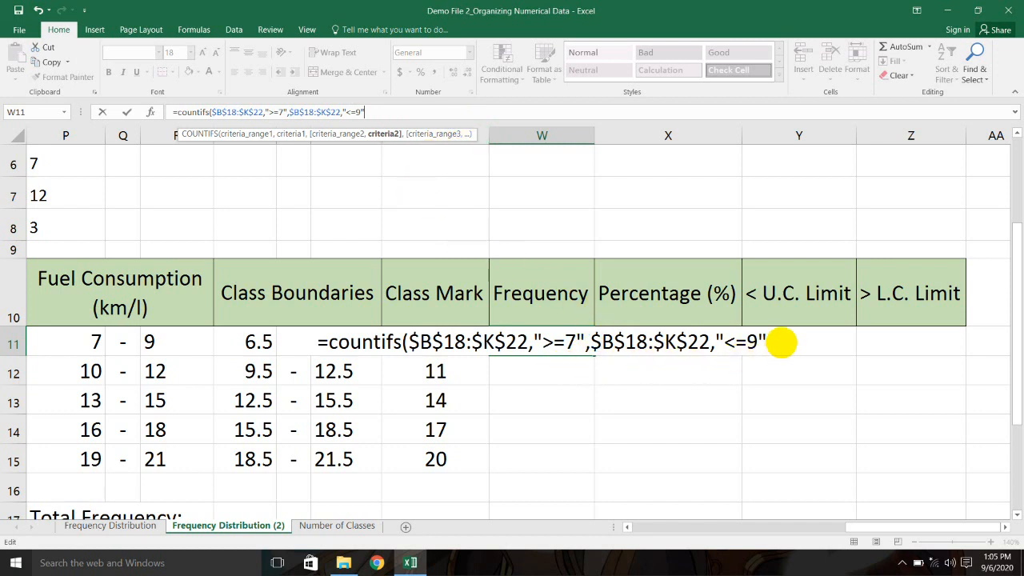
{"action": "left_click", "coordinate": [774, 339]}
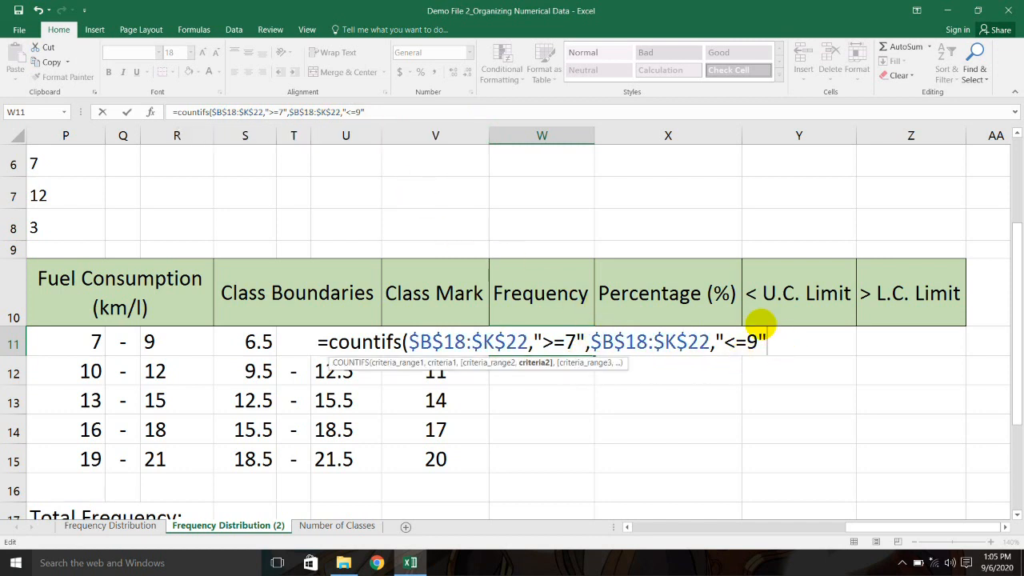
{"action": "type", "text": ")"}
{"action": "key", "text": "Return"}
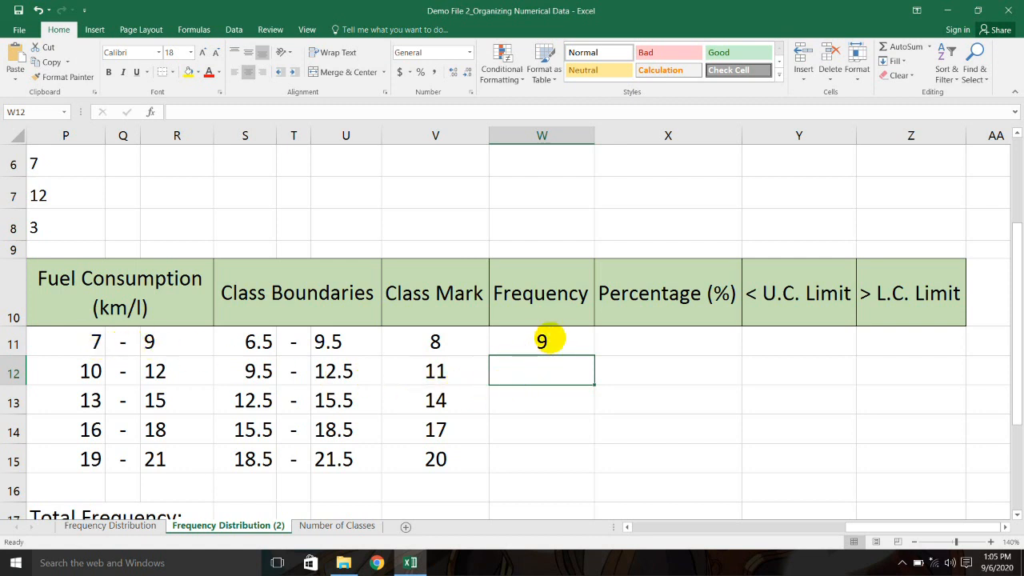
Step: Review the W11 COUNTIFS formula and copy it down the Frequency column to W15
{"action": "left_click", "coordinate": [541, 339]}
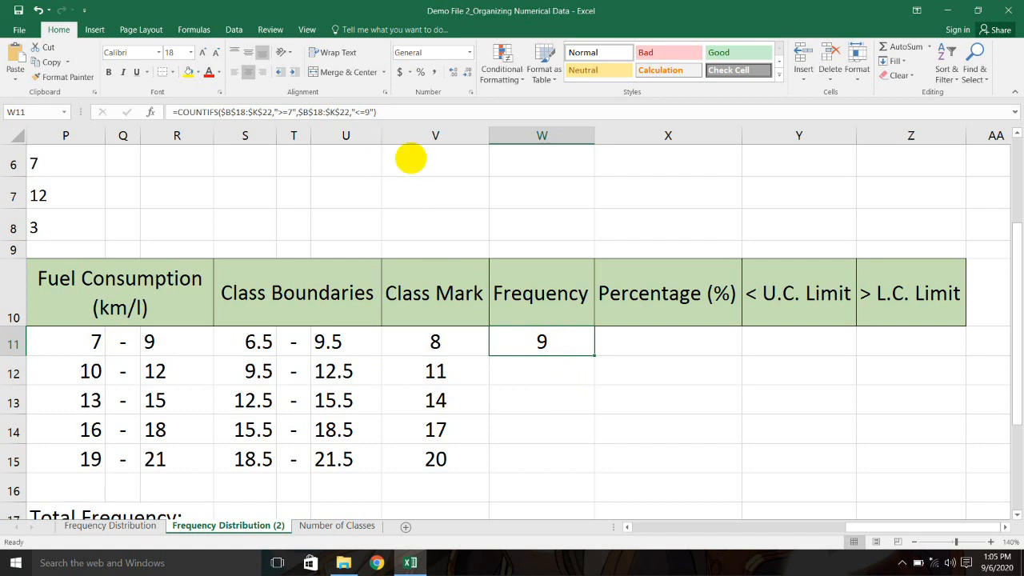
{"action": "double_click", "coordinate": [568, 342]}
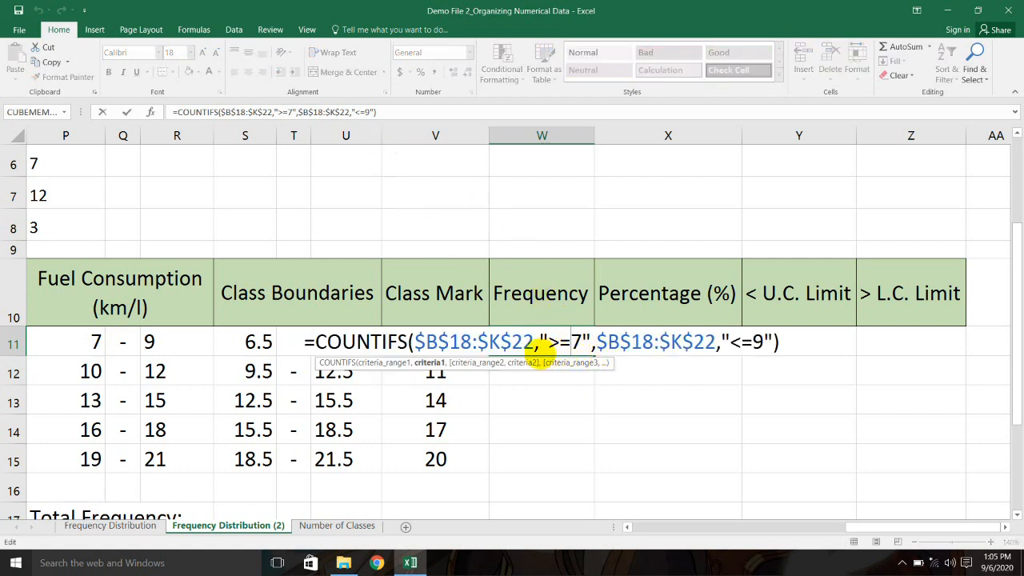
{"action": "left_click_drag", "start_coordinate": [418, 342], "coordinate": [763, 343]}
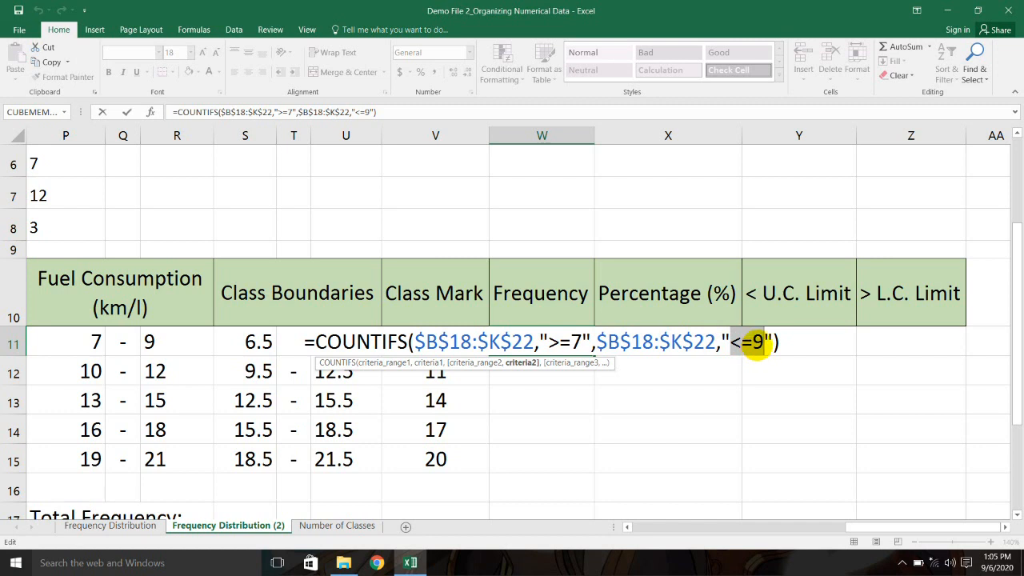
{"action": "left_click", "coordinate": [792, 343]}
{"action": "key", "text": "Return"}
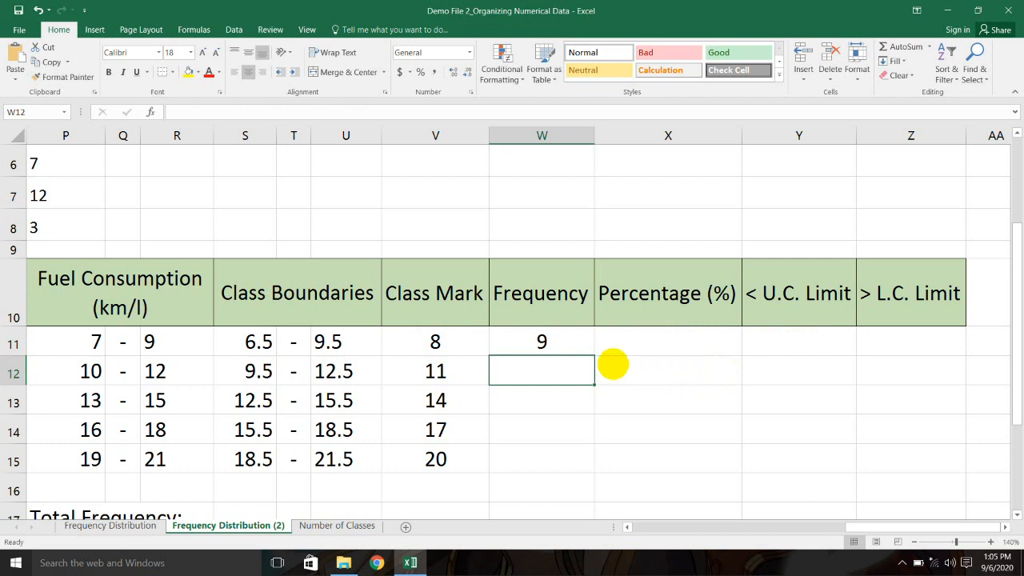
{"action": "left_click", "coordinate": [554, 343]}
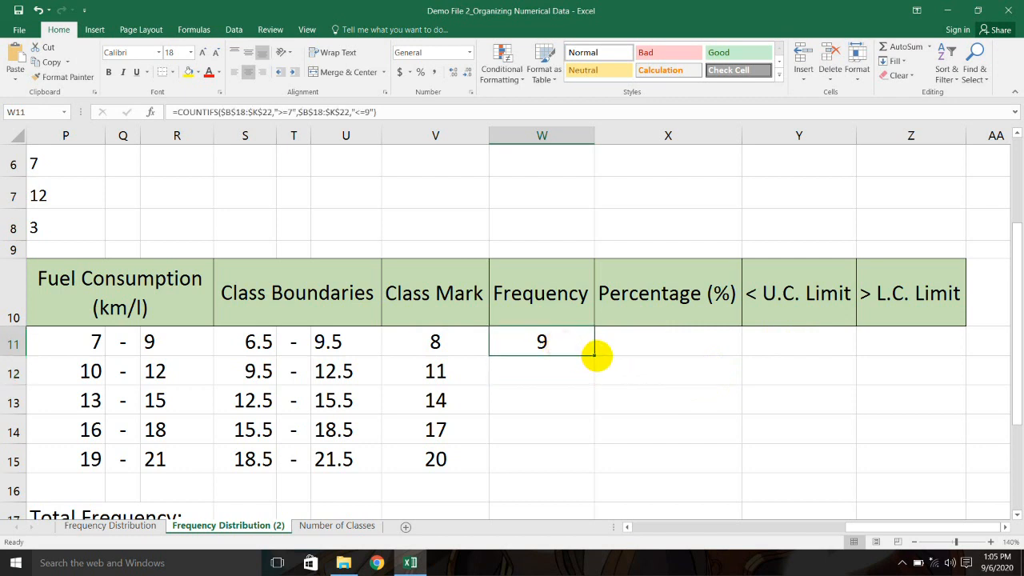
{"action": "left_click_drag", "start_coordinate": [594, 354], "coordinate": [593, 466]}
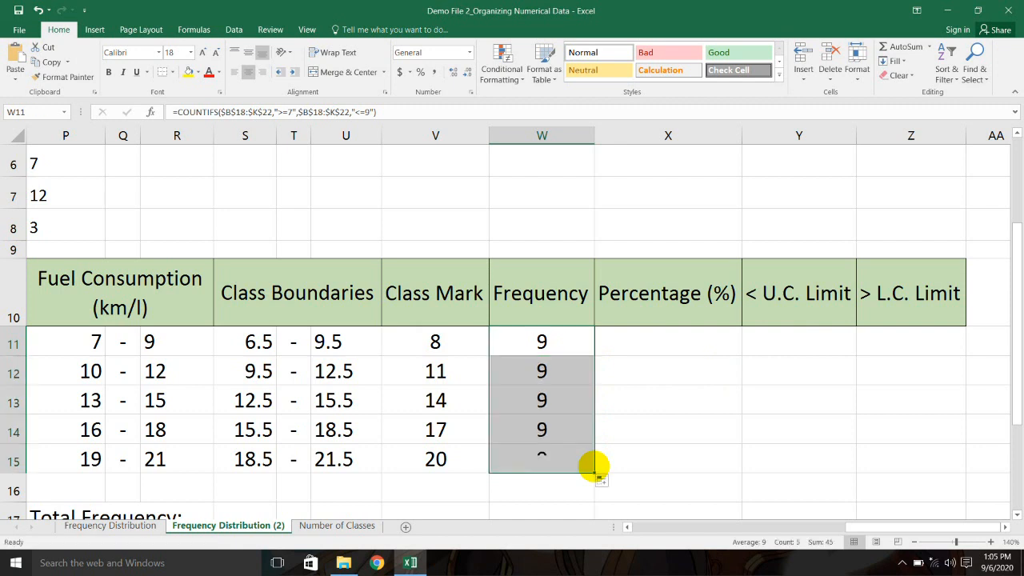
Step: Change W12's COUNTIFS criteria to >=10 and <=12, giving a frequency of 17
{"action": "left_click", "coordinate": [547, 365]}
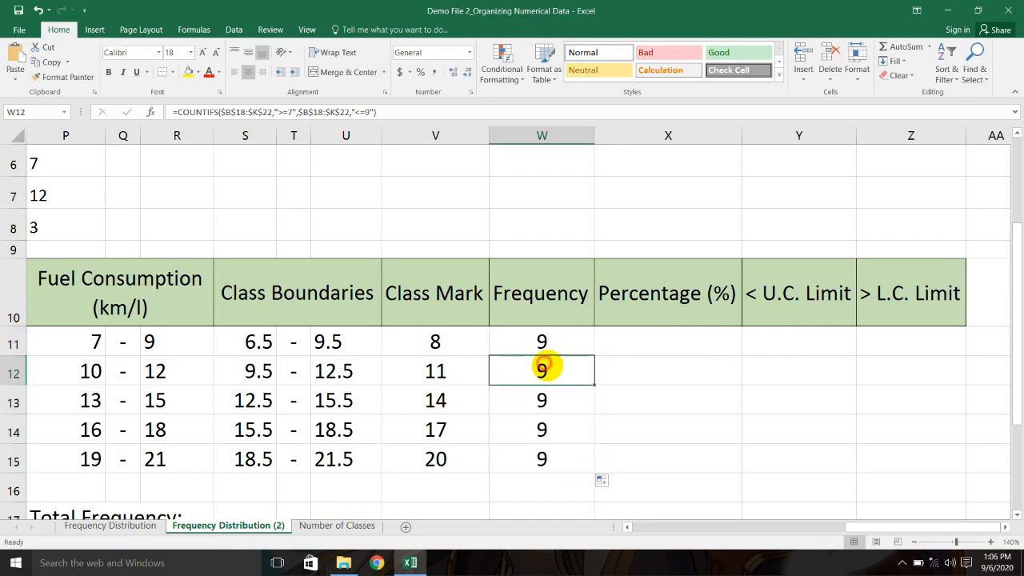
{"action": "left_click", "coordinate": [560, 398]}
{"action": "left_click", "coordinate": [566, 427]}
{"action": "left_click", "coordinate": [565, 456]}
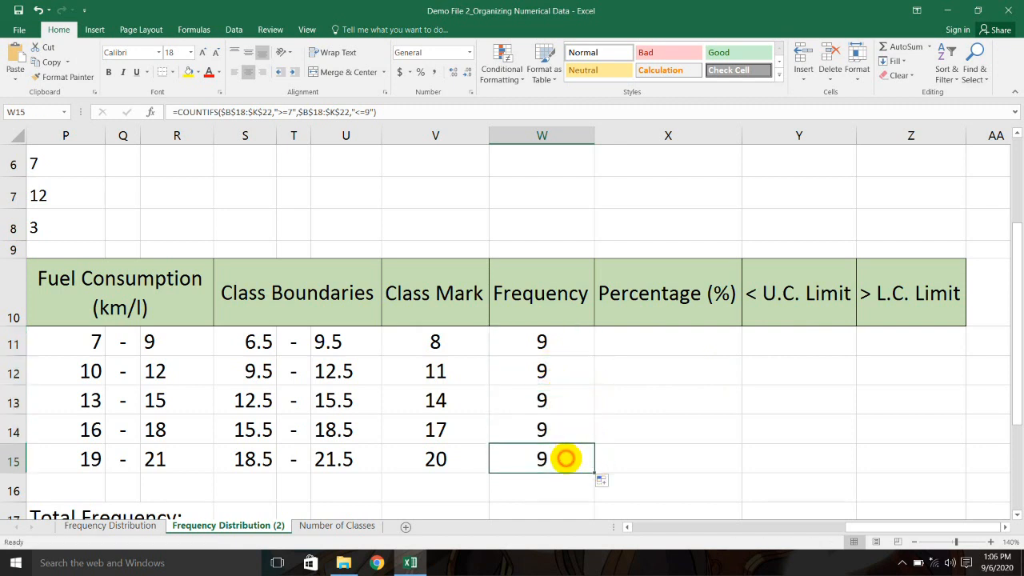
{"action": "scroll", "coordinate": [623, 391], "scroll_direction": "down", "scroll_amount": 1}
{"action": "left_click", "coordinate": [554, 274]}
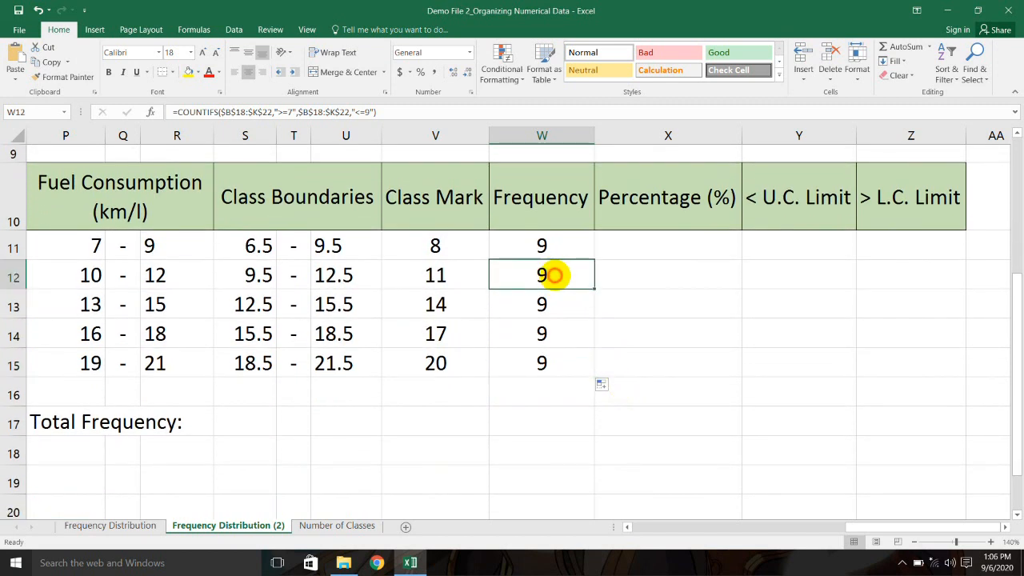
{"action": "double_click", "coordinate": [554, 274]}
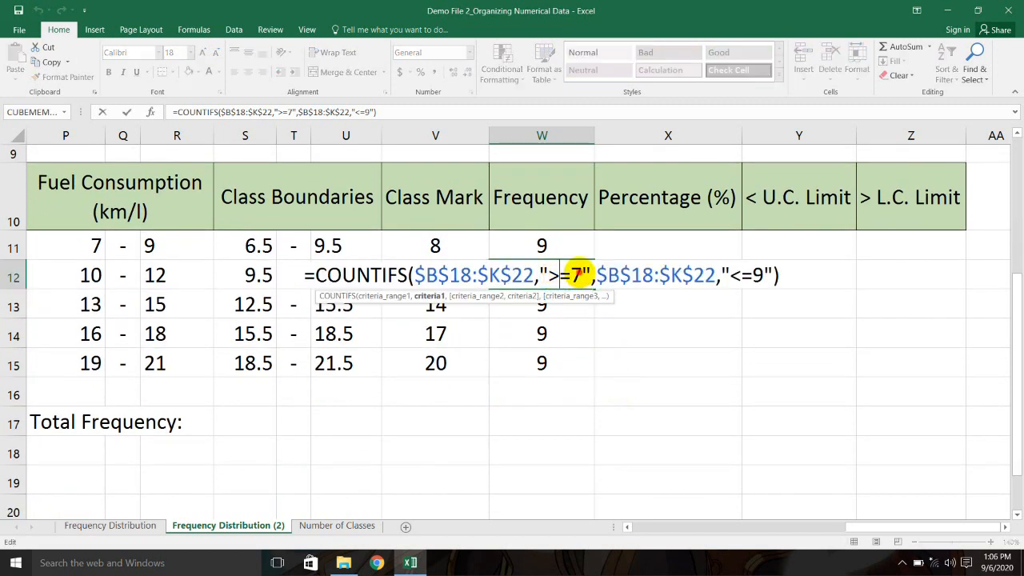
{"action": "left_click", "coordinate": [580, 274]}
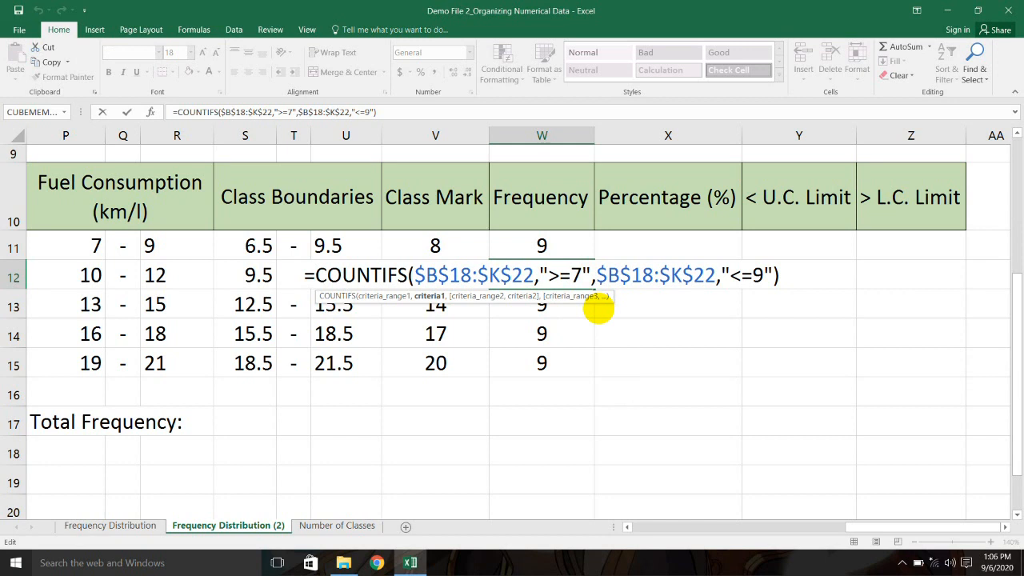
{"action": "key", "text": "BackSpace"}
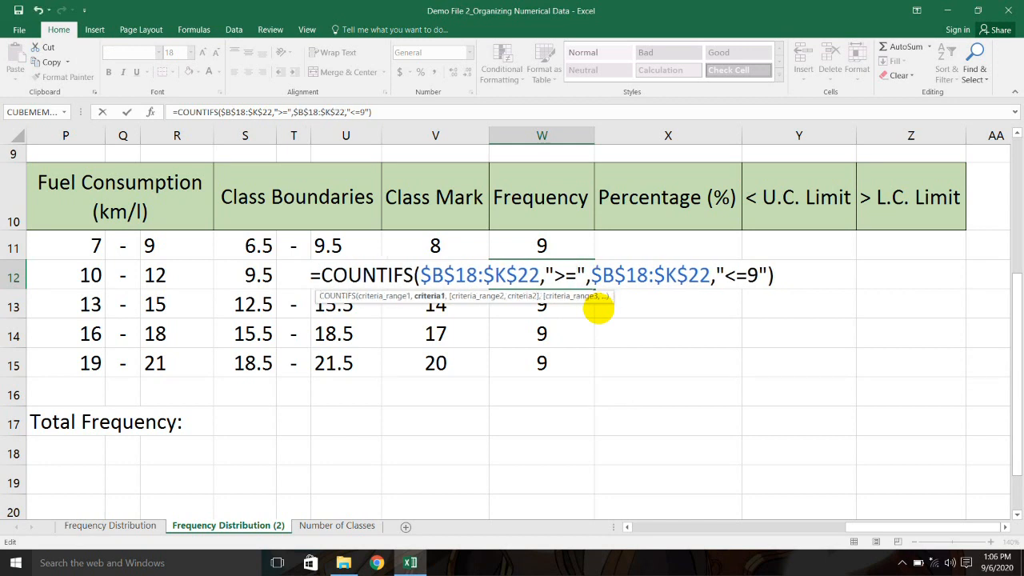
{"action": "type", "text": "10"}
{"action": "left_click", "coordinate": [772, 278]}
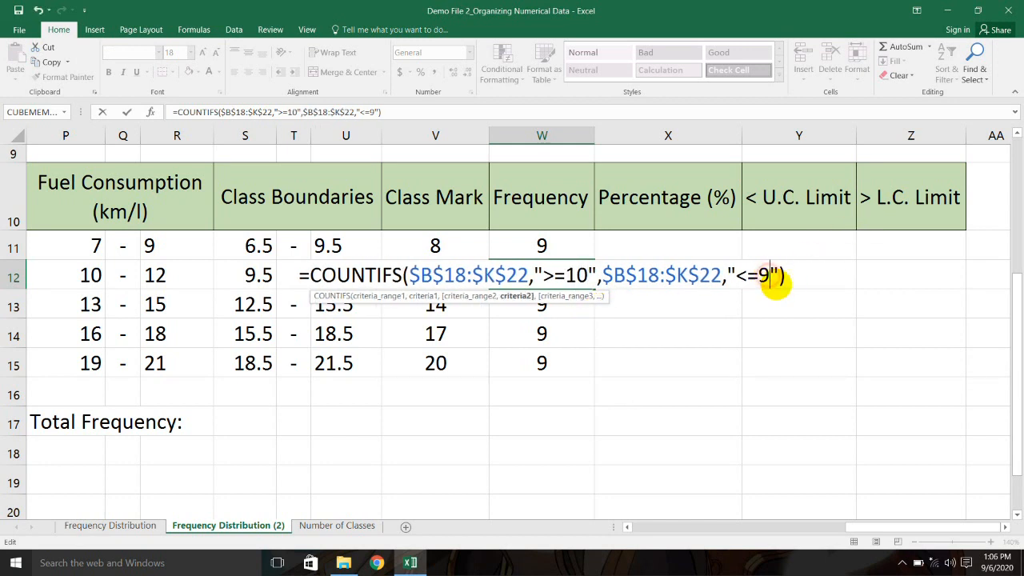
{"action": "key", "text": "BackSpace"}
{"action": "type", "text": "12"}
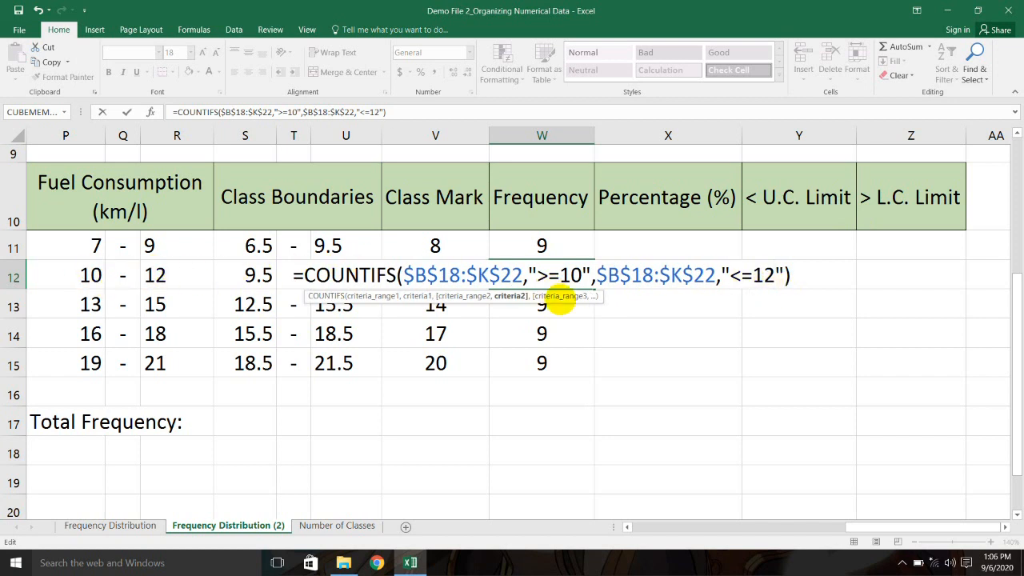
{"action": "key", "text": "ctrl+Return"}
Step: Change W13's COUNTIFS criteria to >=13 and <=15, giving 16
{"action": "left_click", "coordinate": [572, 304]}
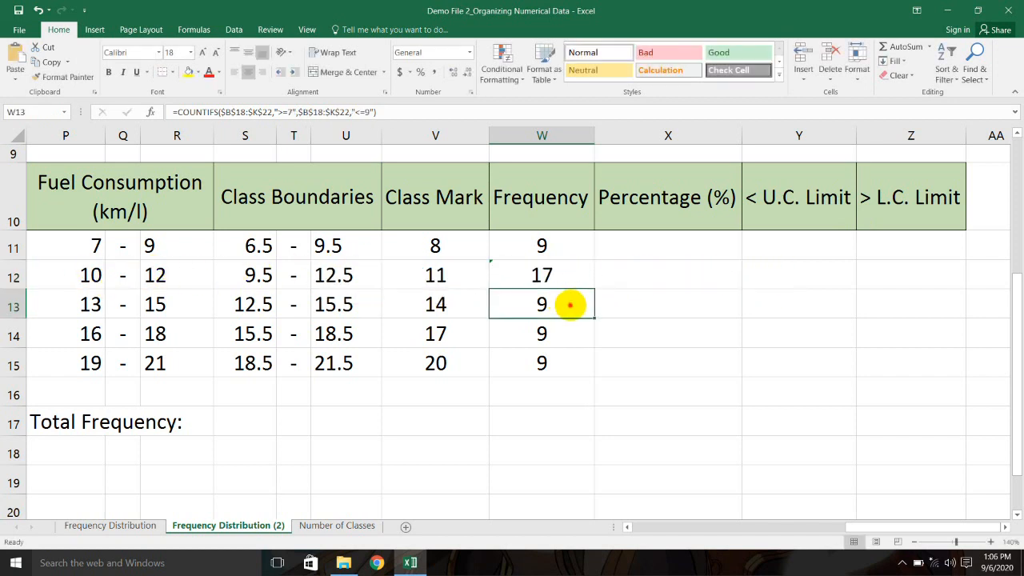
{"action": "double_click", "coordinate": [569, 305]}
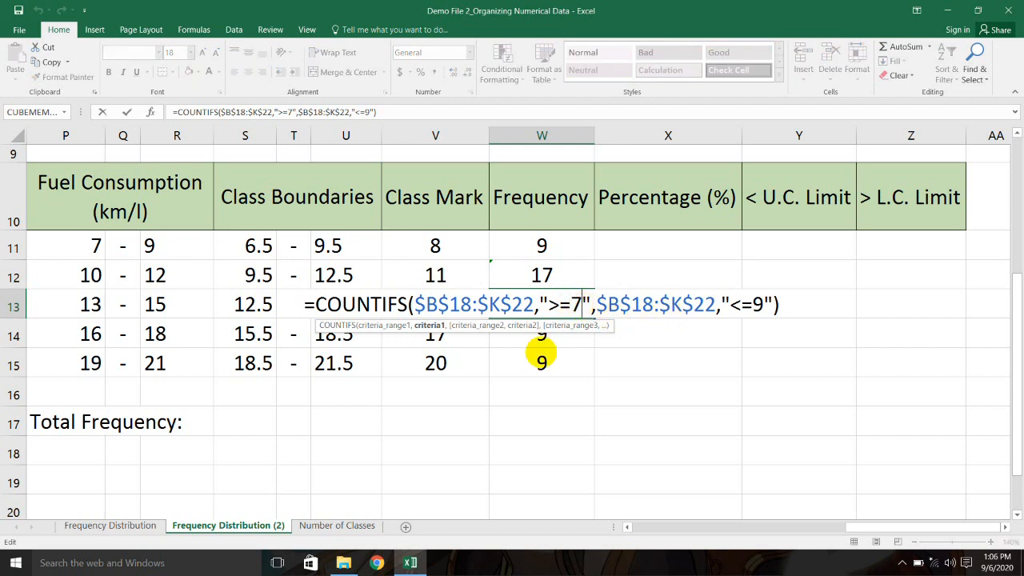
{"action": "key", "text": "BackSpace"}
{"action": "type", "text": "13"}
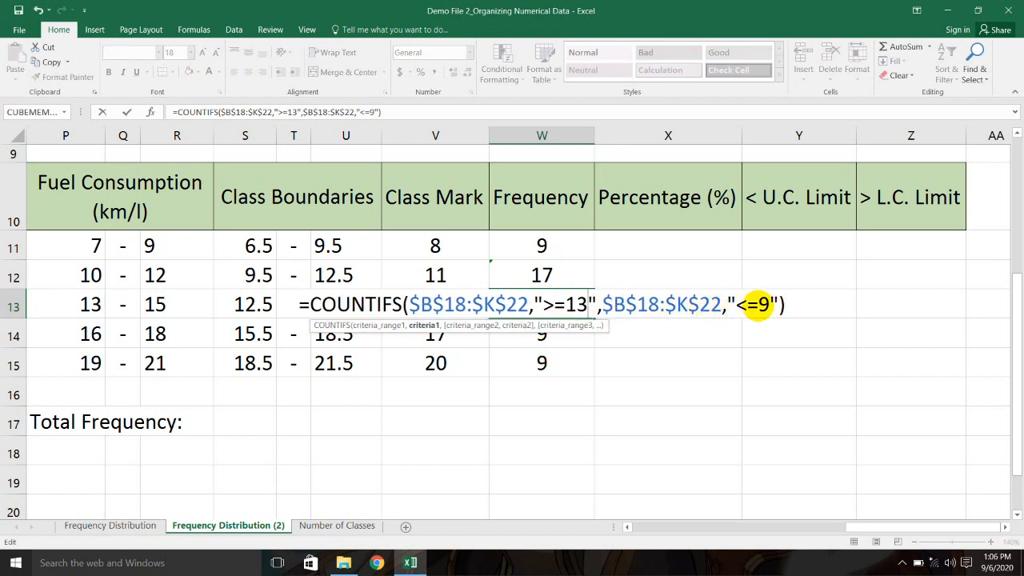
{"action": "left_click", "coordinate": [766, 305]}
{"action": "key", "text": "BackSpace"}
{"action": "type", "text": "15"}
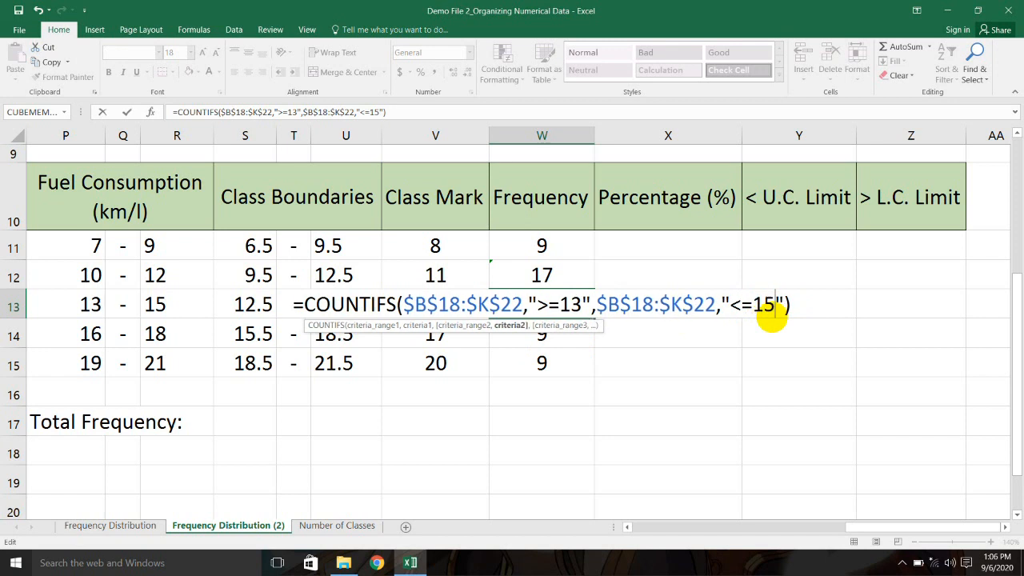
{"action": "key", "text": "Return"}
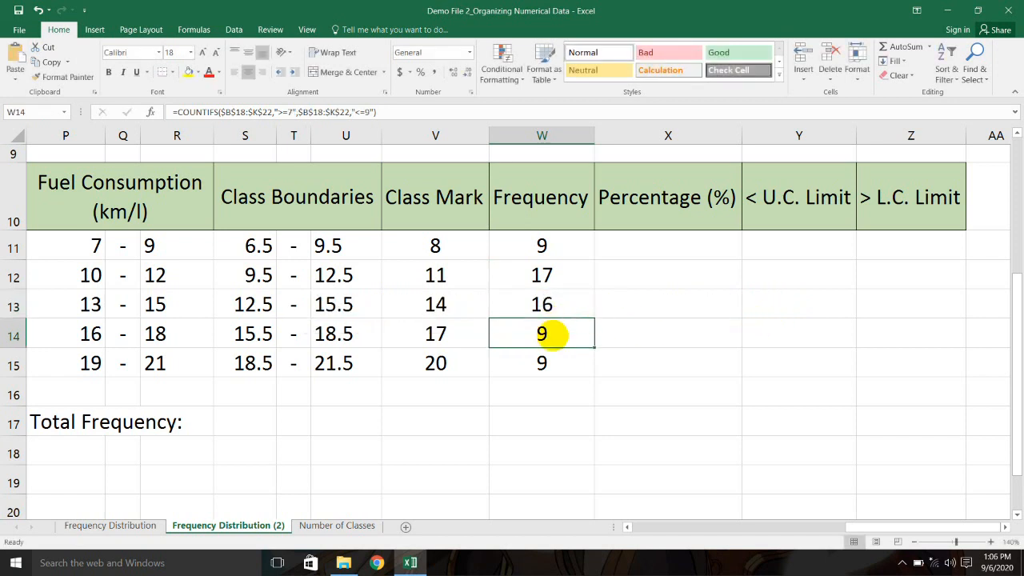
Step: Change W14's COUNTIFS criteria to >=16 and <=18, giving 7
{"action": "double_click", "coordinate": [542, 332]}
{"action": "left_click", "coordinate": [579, 333]}
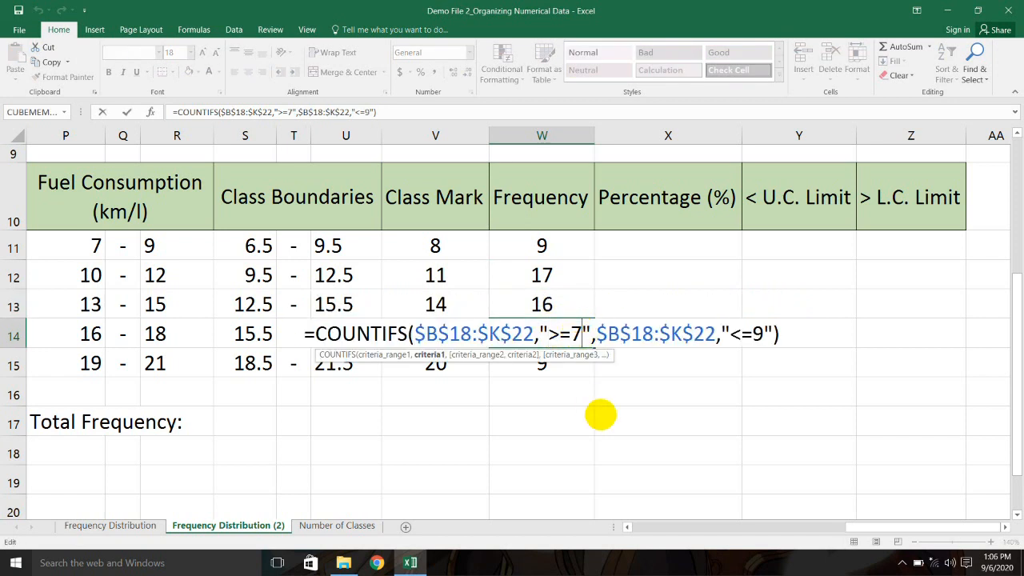
{"action": "key", "text": "BackSpace"}
{"action": "type", "text": "16"}
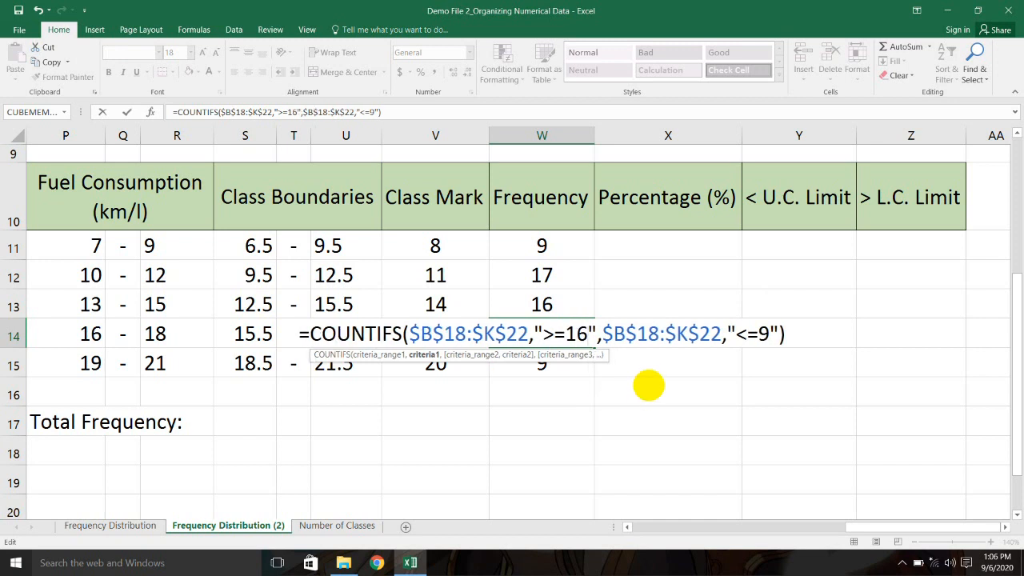
{"action": "left_click", "coordinate": [771, 334]}
{"action": "type", "text": "18"}
{"action": "left_click", "coordinate": [795, 335]}
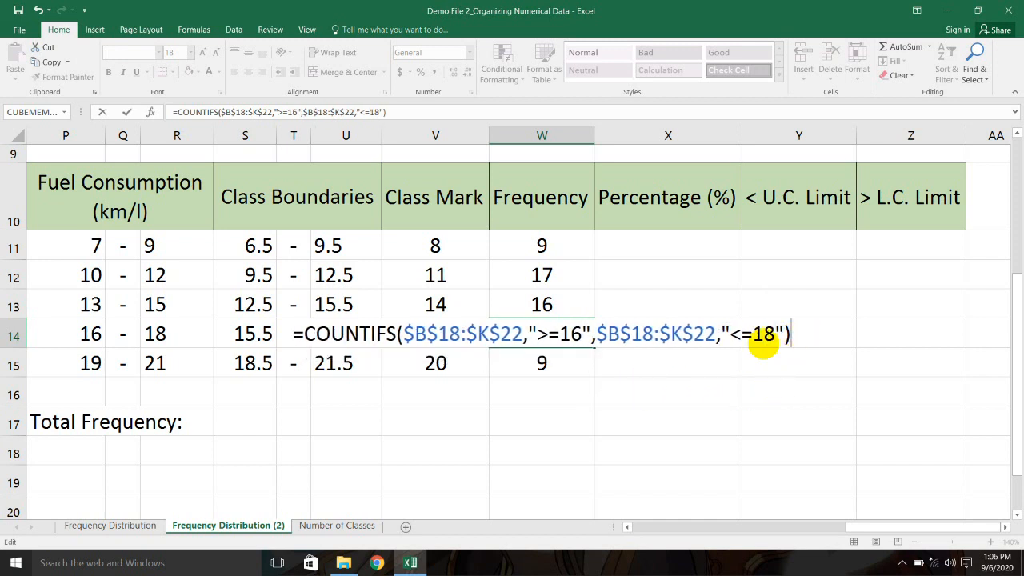
{"action": "key", "text": "Return"}
Step: Change W15's COUNTIFS criteria to >=19 and <=21, giving 1
{"action": "double_click", "coordinate": [552, 362]}
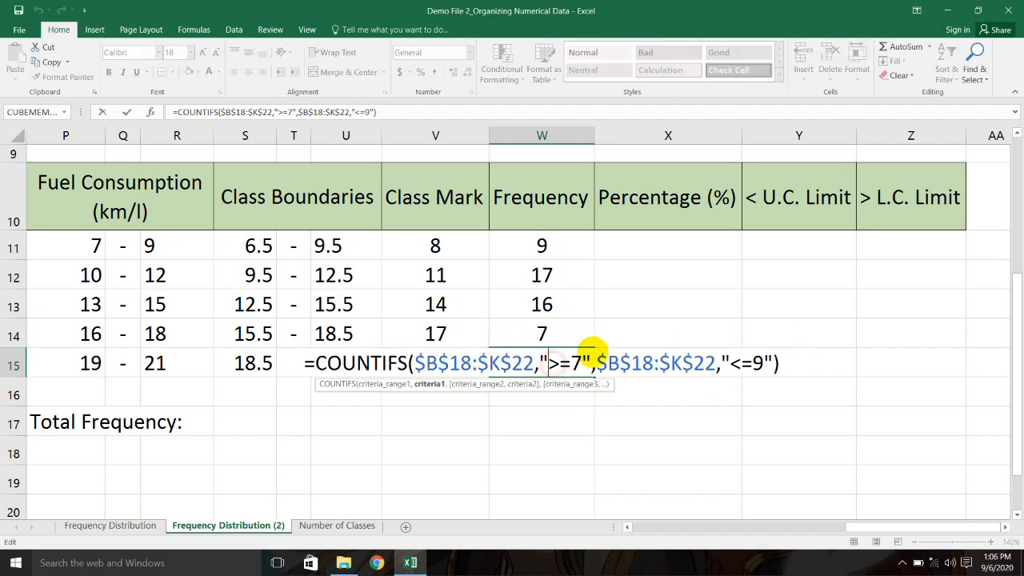
{"action": "left_click", "coordinate": [583, 365]}
{"action": "type", "text": "1"}
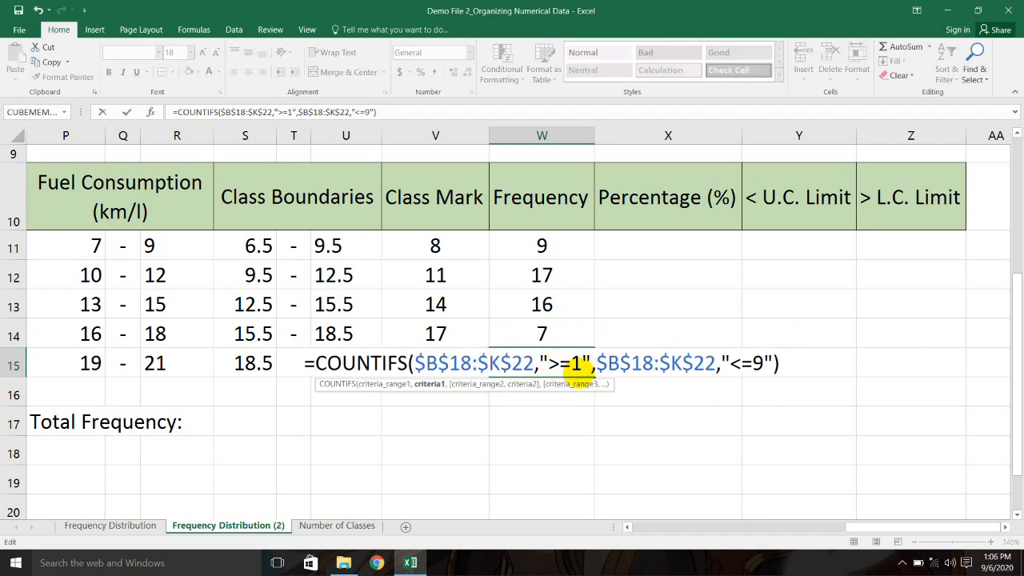
{"action": "type", "text": "9"}
{"action": "left_click", "coordinate": [766, 367]}
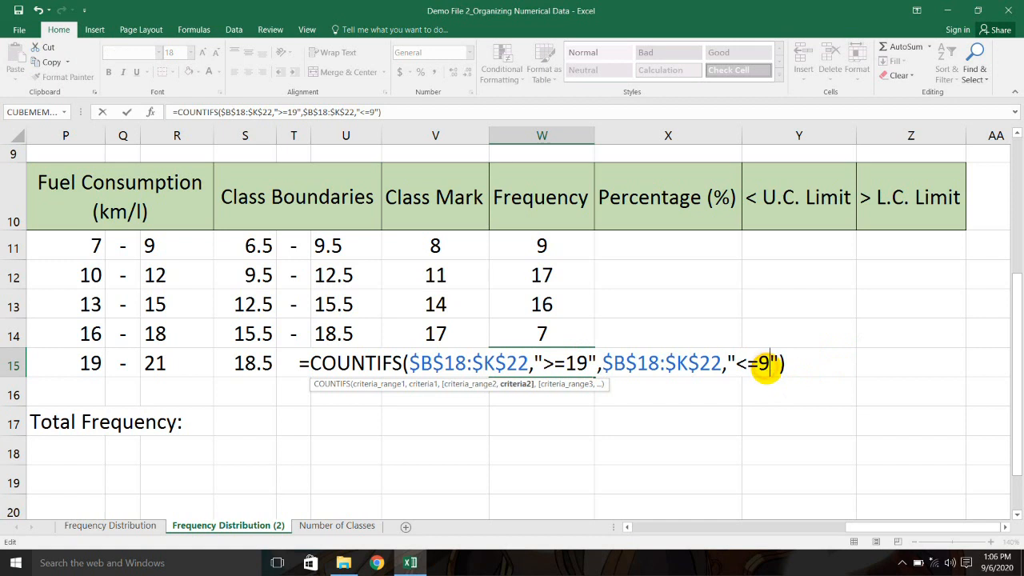
{"action": "key", "text": "BackSpace"}
{"action": "type", "text": "21"}
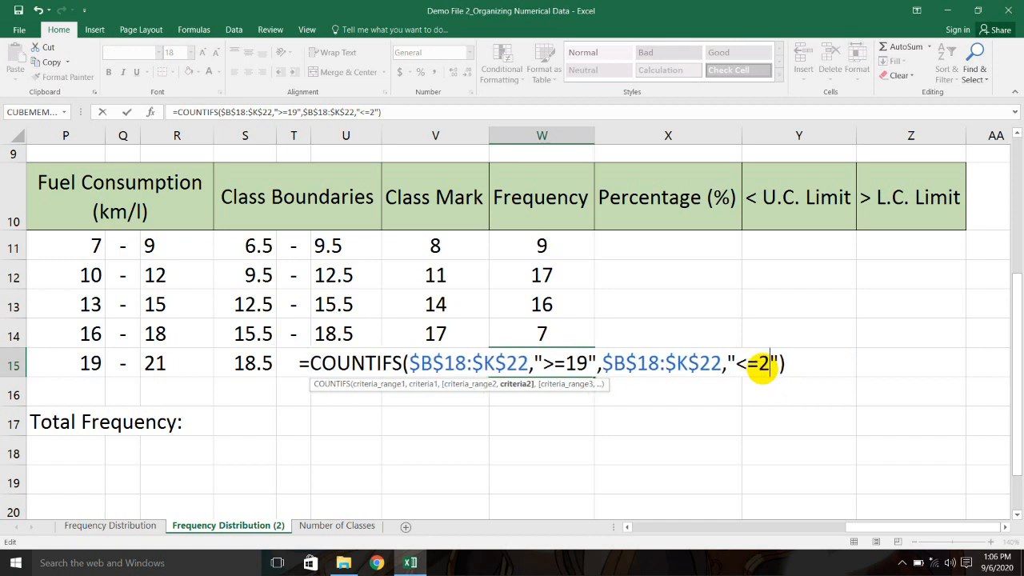
{"action": "key", "text": "Return"}
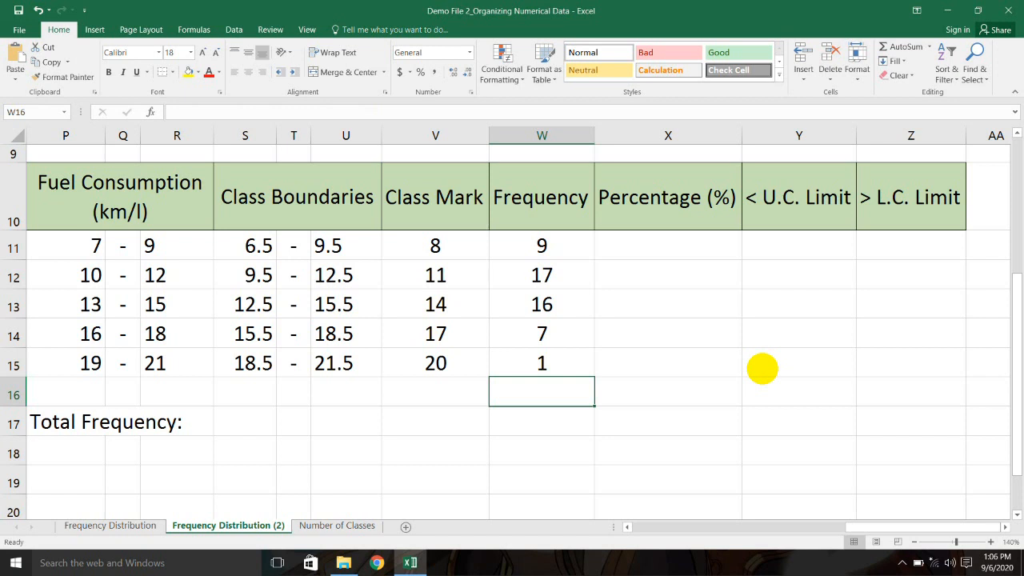
Step: Enter =SUM(W11:W15) beside Total Frequency in S17, giving 50
{"action": "left_click", "coordinate": [547, 253]}
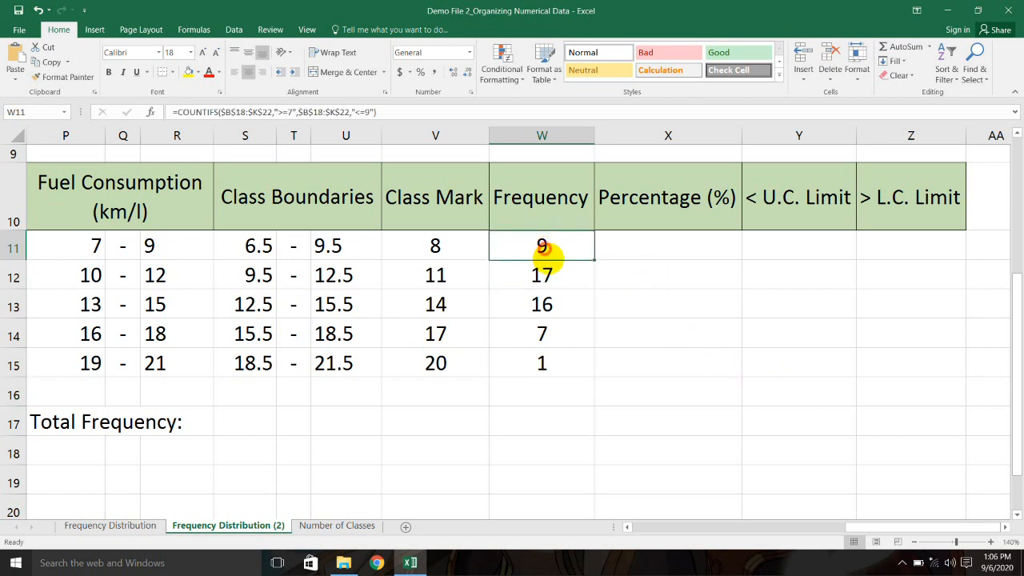
{"action": "left_click", "coordinate": [544, 276]}
{"action": "left_click", "coordinate": [566, 365]}
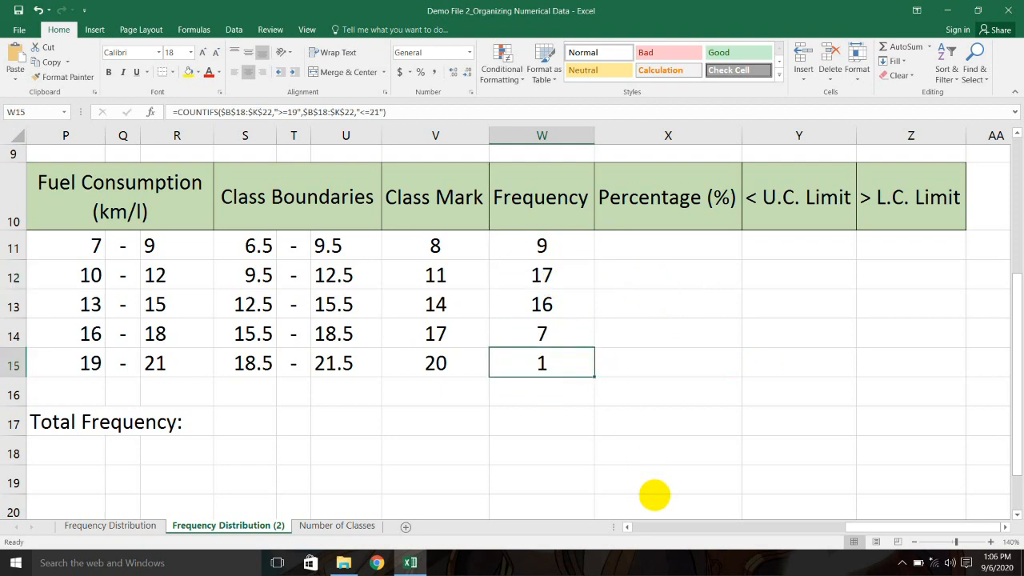
{"action": "left_click_drag", "start_coordinate": [850, 528], "coordinate": [810, 526]}
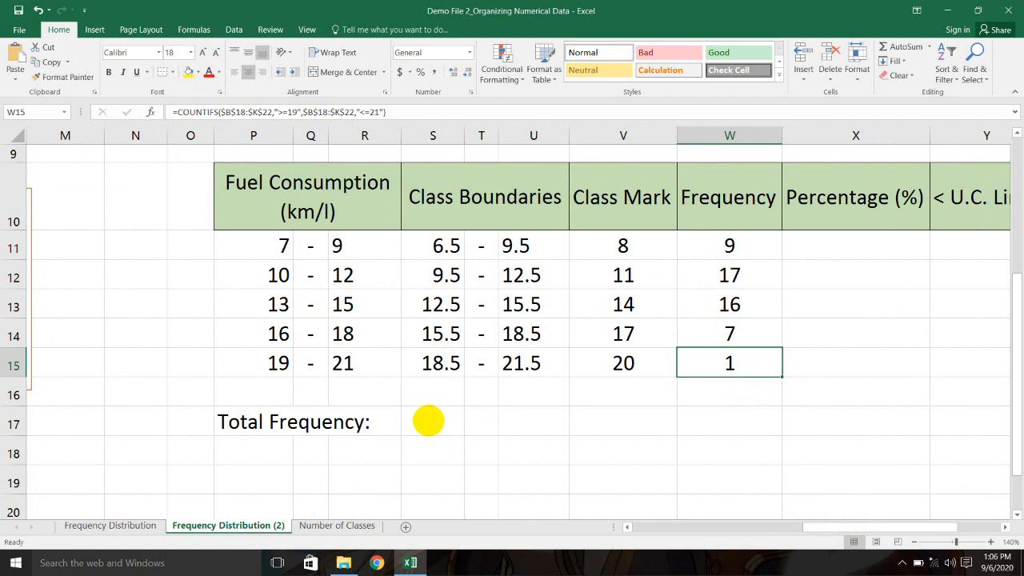
{"action": "left_click", "coordinate": [428, 420]}
{"action": "left_click", "coordinate": [258, 422]}
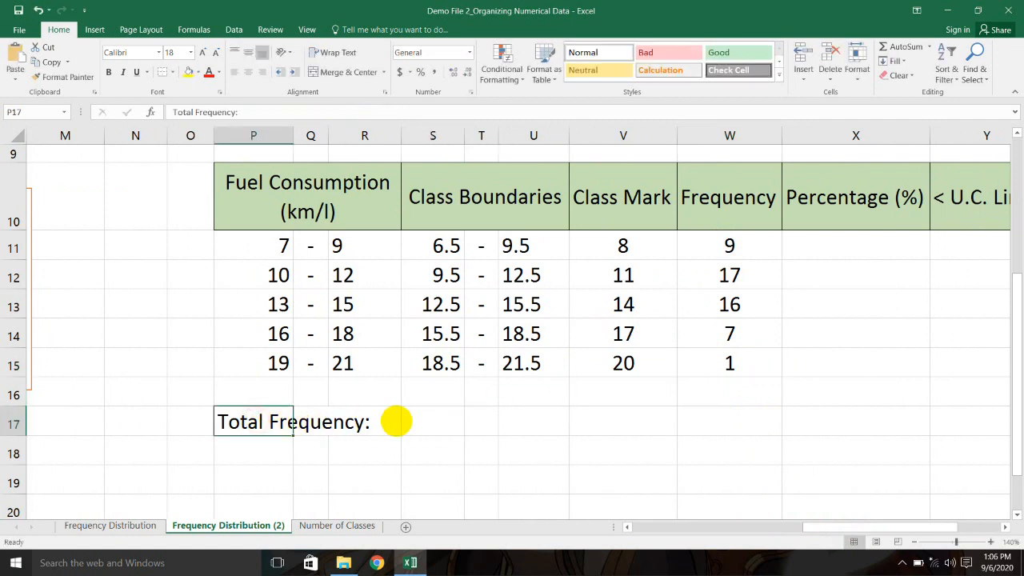
{"action": "left_click", "coordinate": [422, 422]}
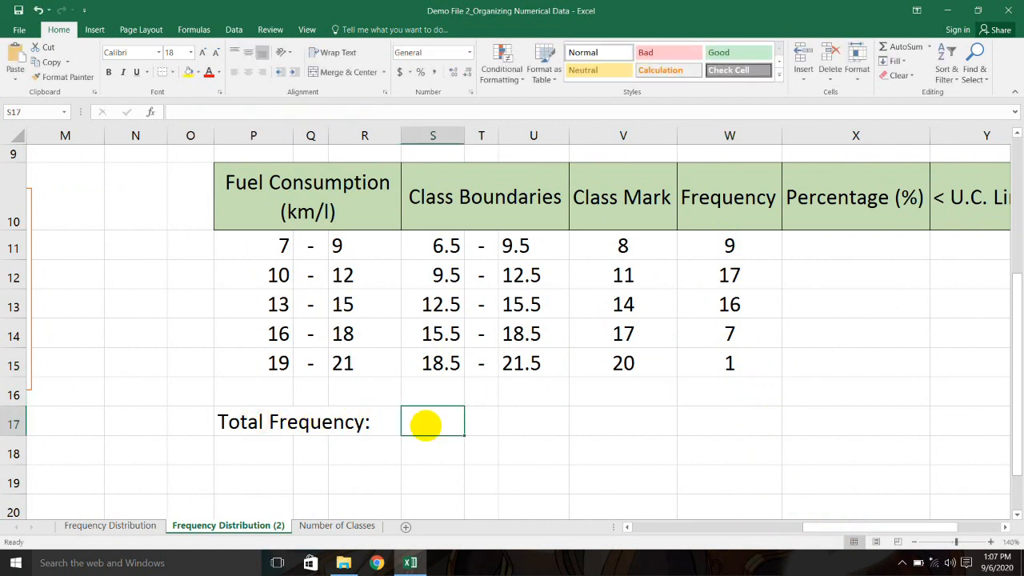
{"action": "type", "text": "=sum("}
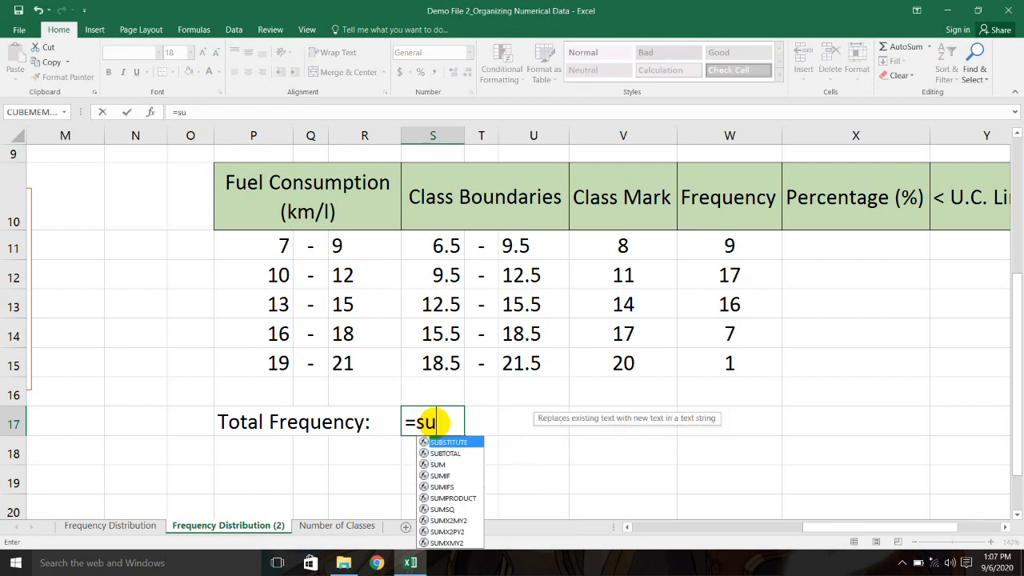
{"action": "left_click_drag", "start_coordinate": [728, 246], "coordinate": [748, 366]}
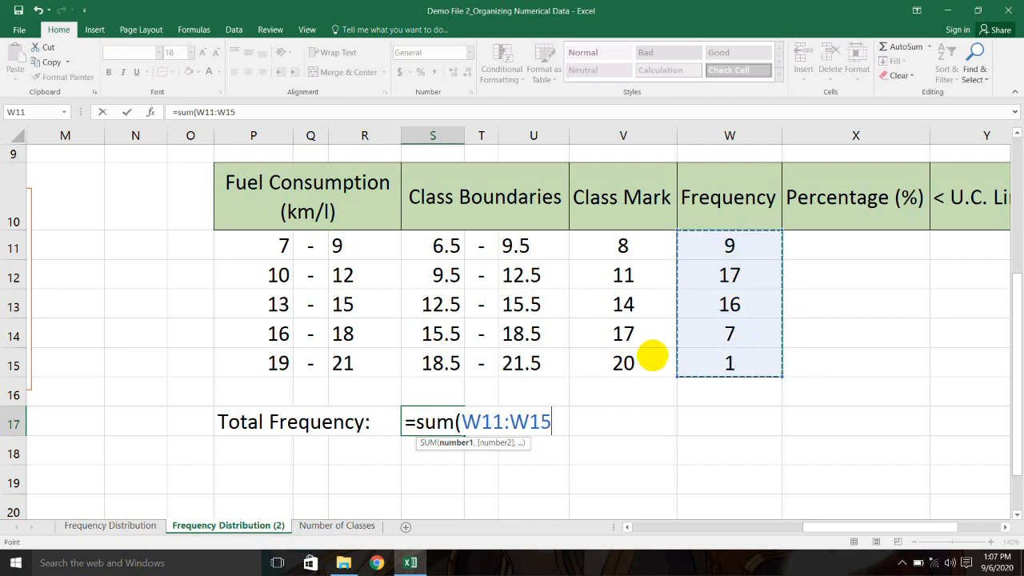
{"action": "key", "text": "Return"}
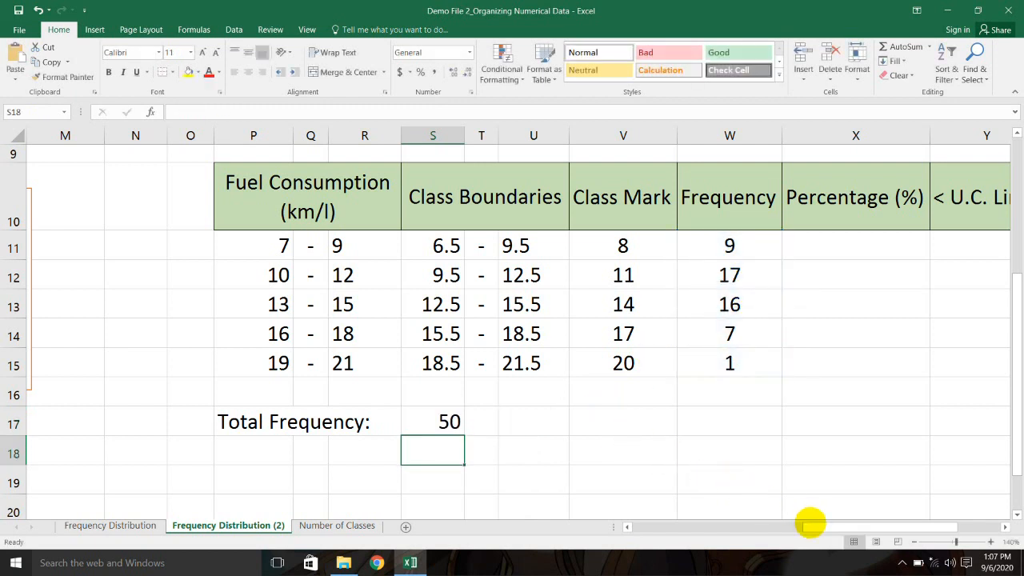
Step: Highlight '50 selected sports utility vehicles' in the problem text to confirm the total
{"action": "left_click_drag", "start_coordinate": [814, 527], "coordinate": [621, 491]}
{"action": "left_click_drag", "start_coordinate": [176, 238], "coordinate": [509, 239]}
{"action": "left_click_drag", "start_coordinate": [722, 528], "coordinate": [903, 491]}
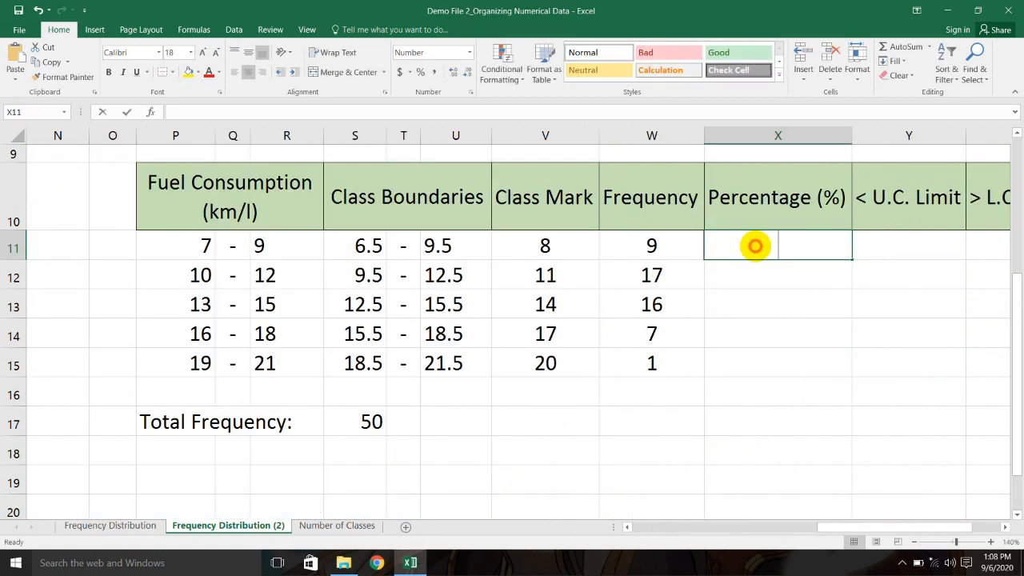
Step: Enter =W11*100/$S$17 in X11 for the first class percentage, 18
{"action": "type", "text": "="}
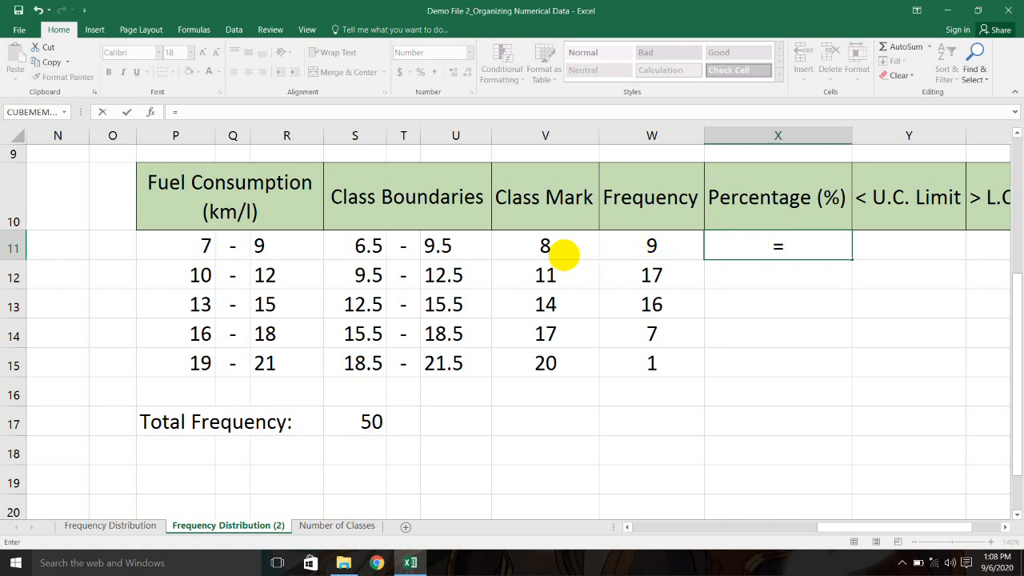
{"action": "left_click", "coordinate": [547, 245]}
{"action": "left_click", "coordinate": [652, 244]}
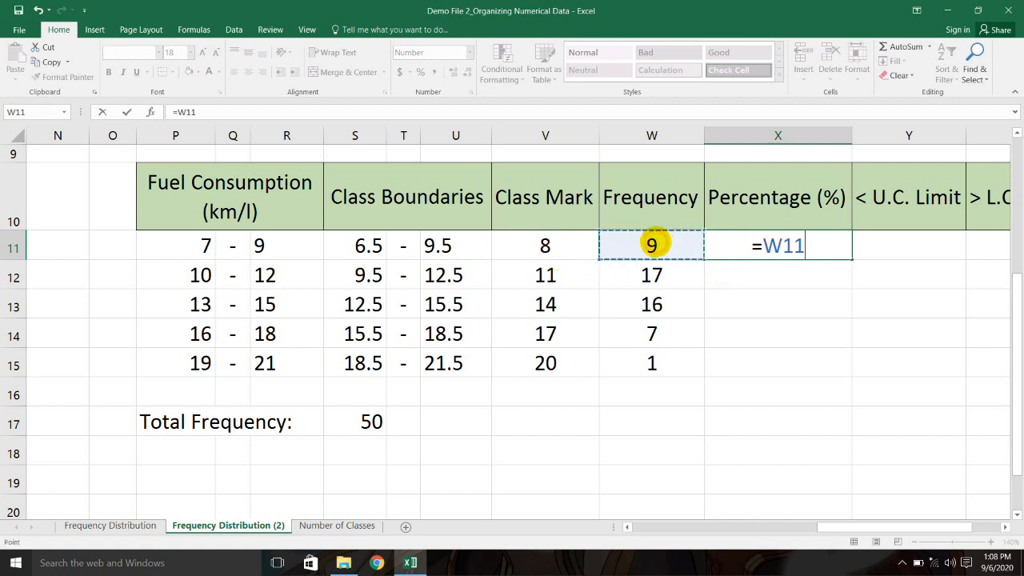
{"action": "type", "text": "*100/"}
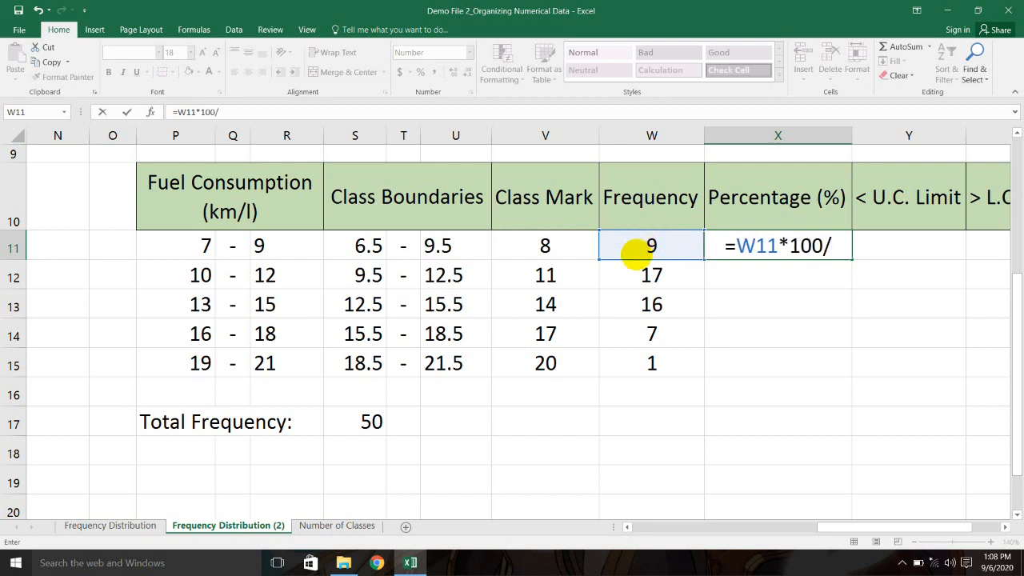
{"action": "left_click", "coordinate": [371, 424]}
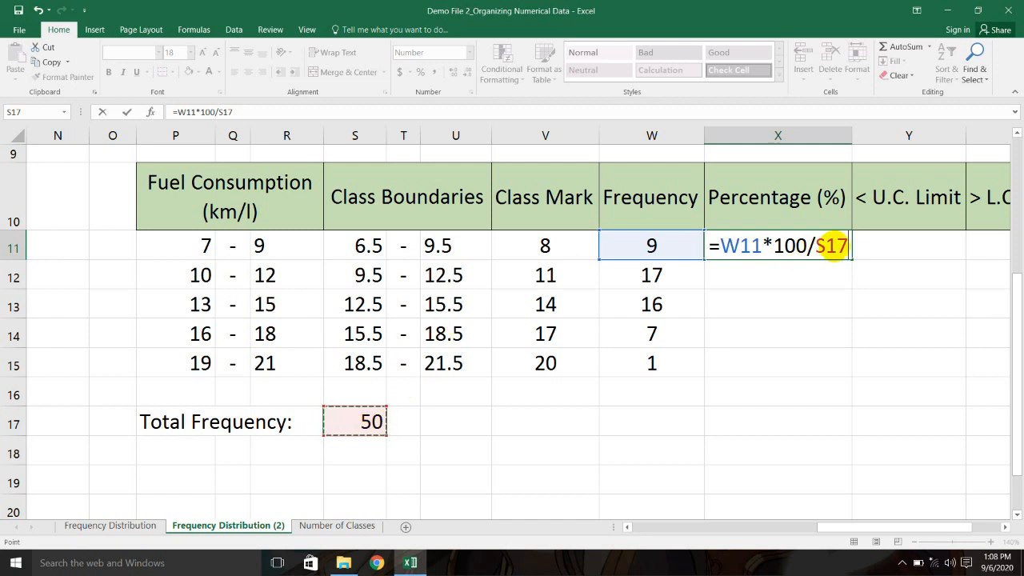
{"action": "left_click_drag", "start_coordinate": [842, 245], "coordinate": [812, 246]}
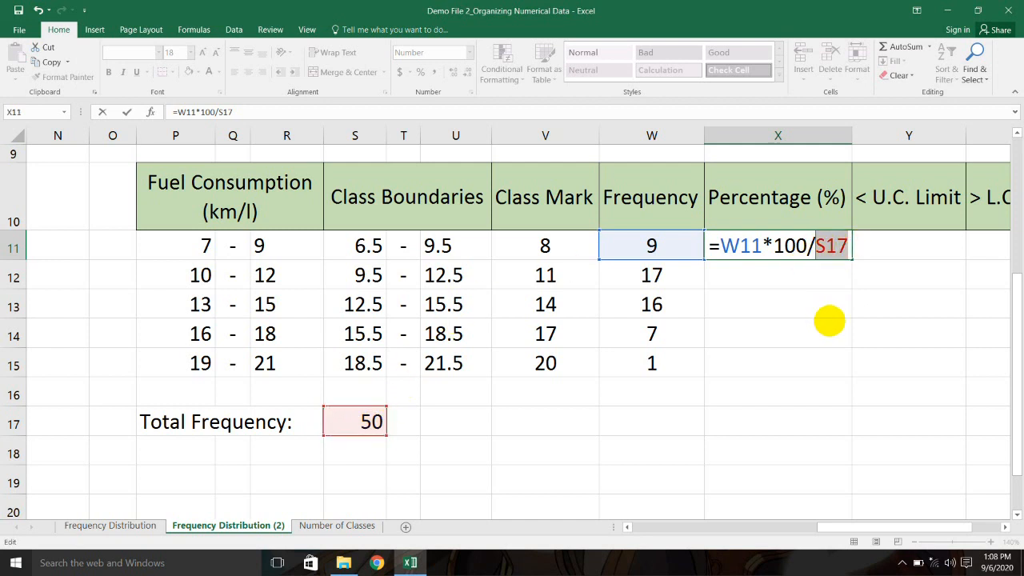
{"action": "key", "text": "F4"}
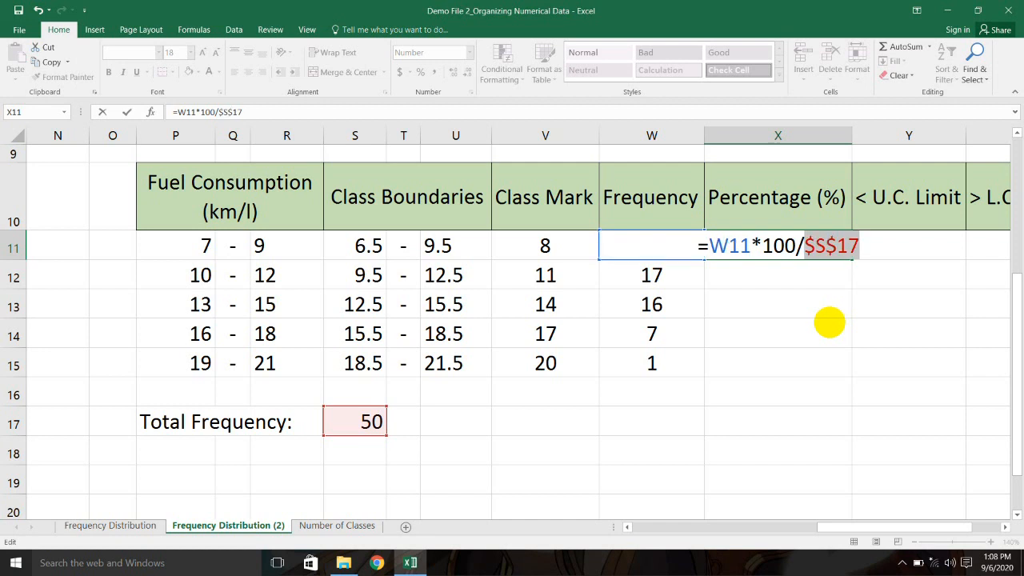
{"action": "key", "text": "Return"}
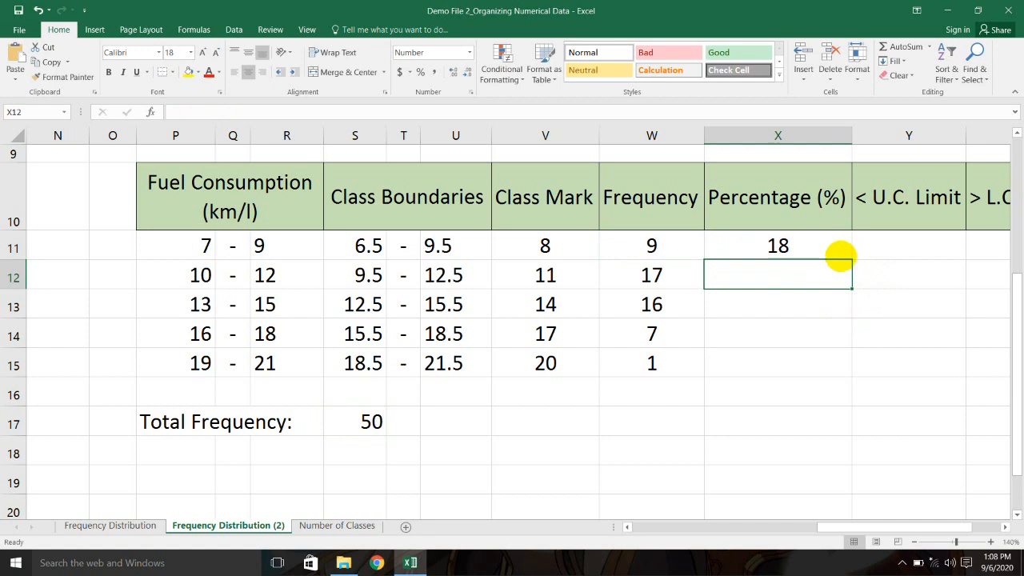
Step: Fill X11's percentage formula down to X15, giving 34, 32, 14 and 2
{"action": "left_click", "coordinate": [848, 250]}
{"action": "left_click", "coordinate": [672, 245]}
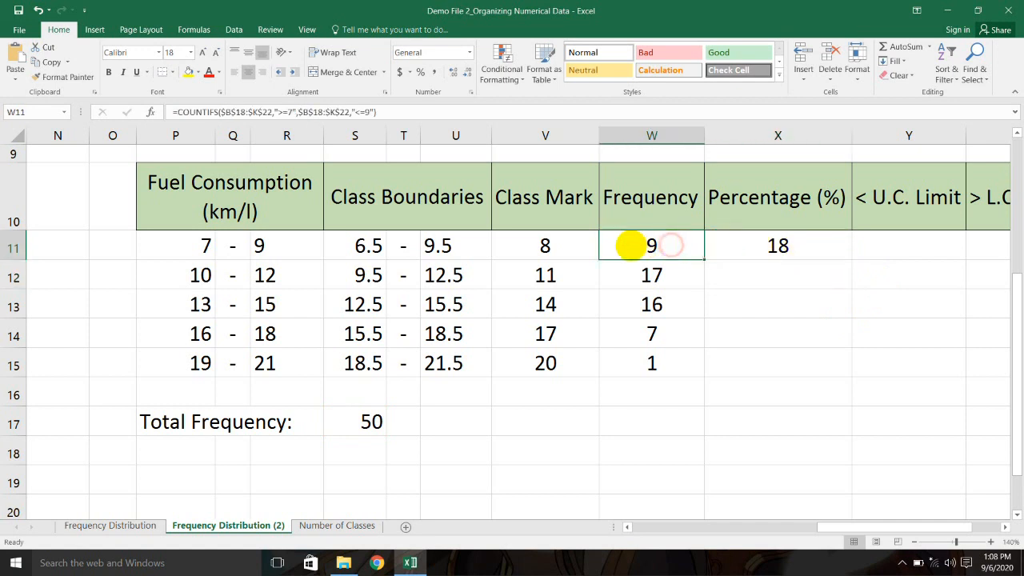
{"action": "left_click_drag", "start_coordinate": [176, 238], "coordinate": [295, 240]}
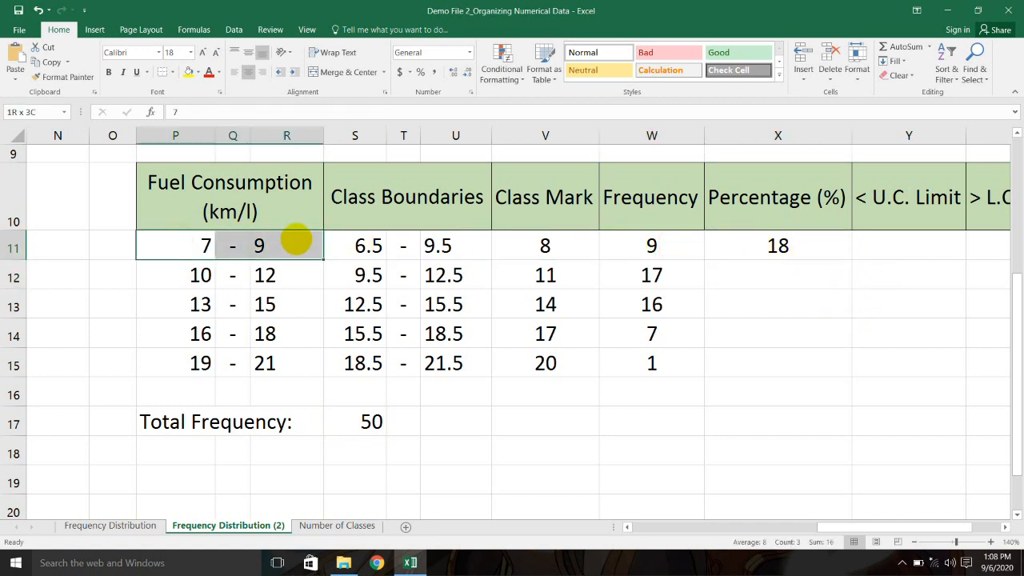
{"action": "left_click", "coordinate": [651, 246]}
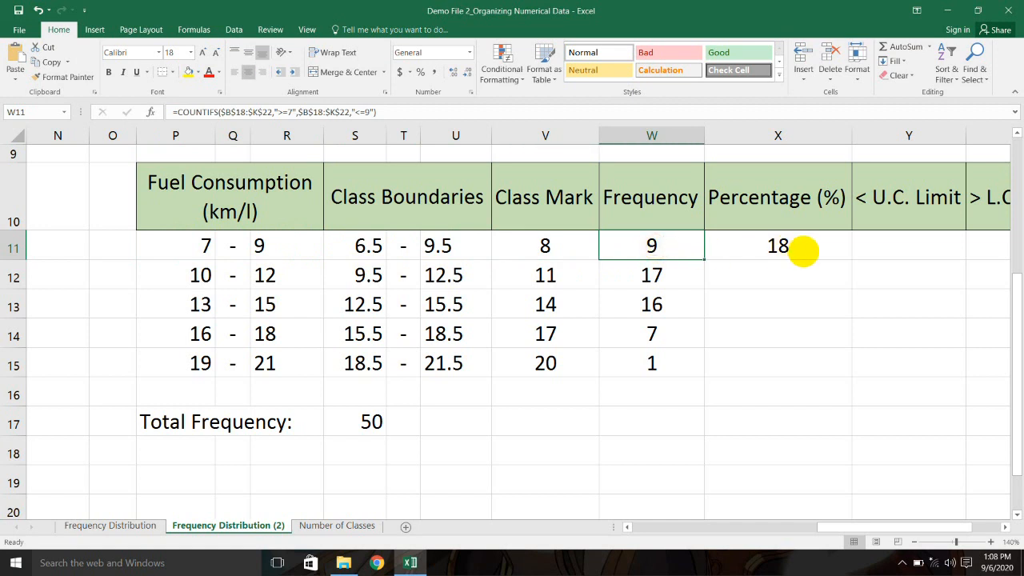
{"action": "left_click", "coordinate": [803, 250]}
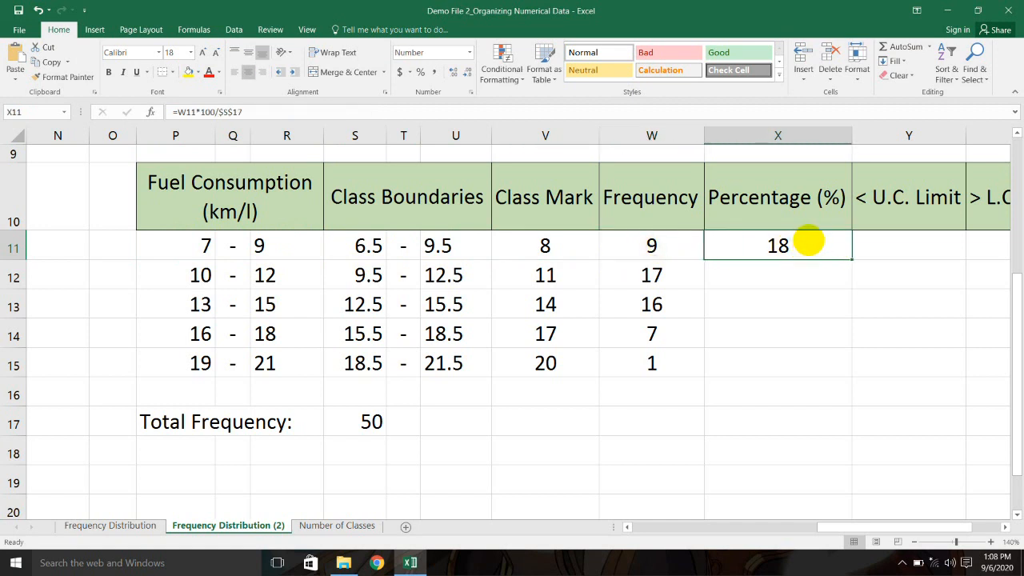
{"action": "left_click_drag", "start_coordinate": [850, 258], "coordinate": [846, 366]}
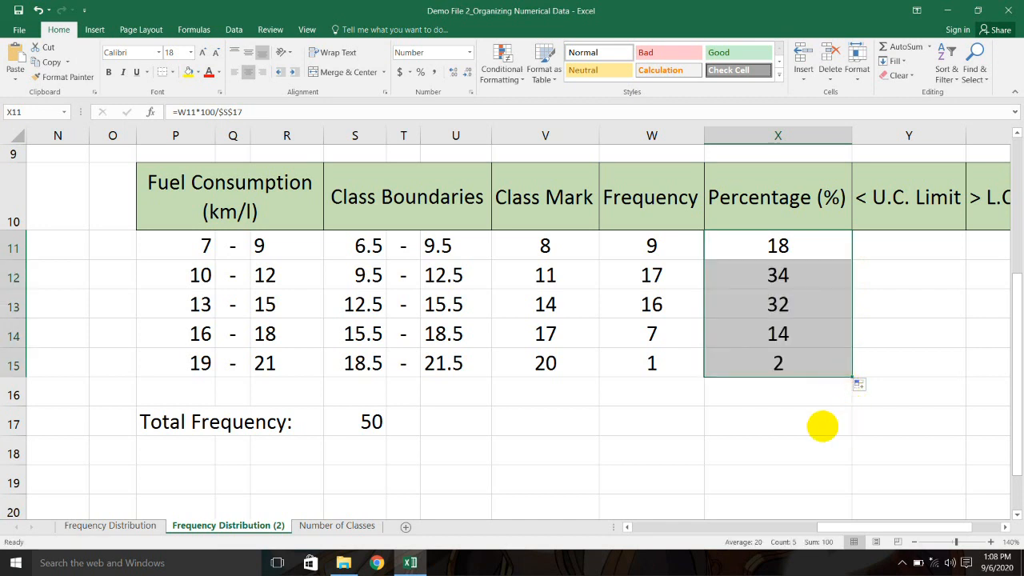
{"action": "left_click", "coordinate": [822, 427]}
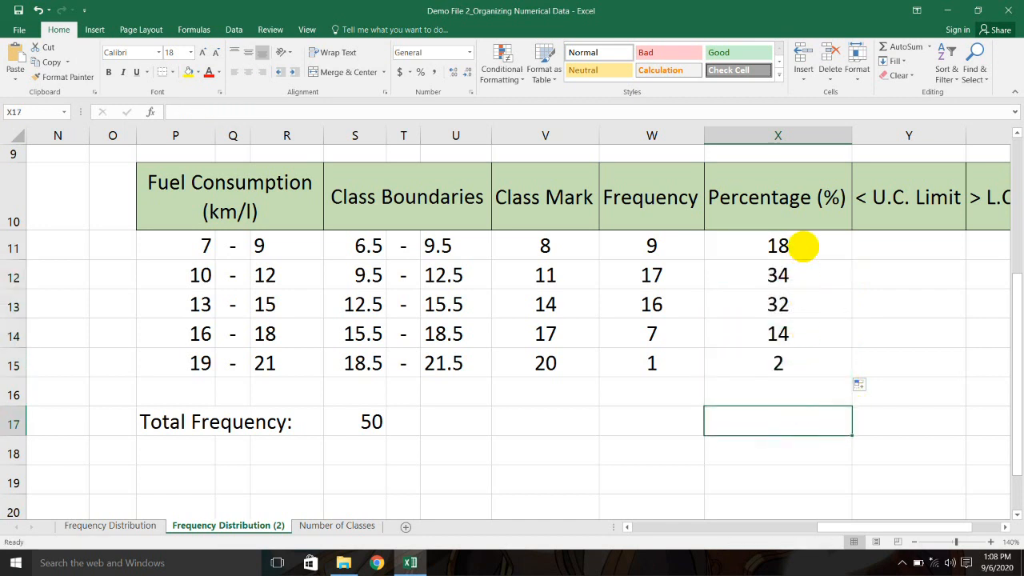
Step: Total the percentages in X16 with =SUM(X11:X15), giving 100
{"action": "left_click", "coordinate": [667, 389]}
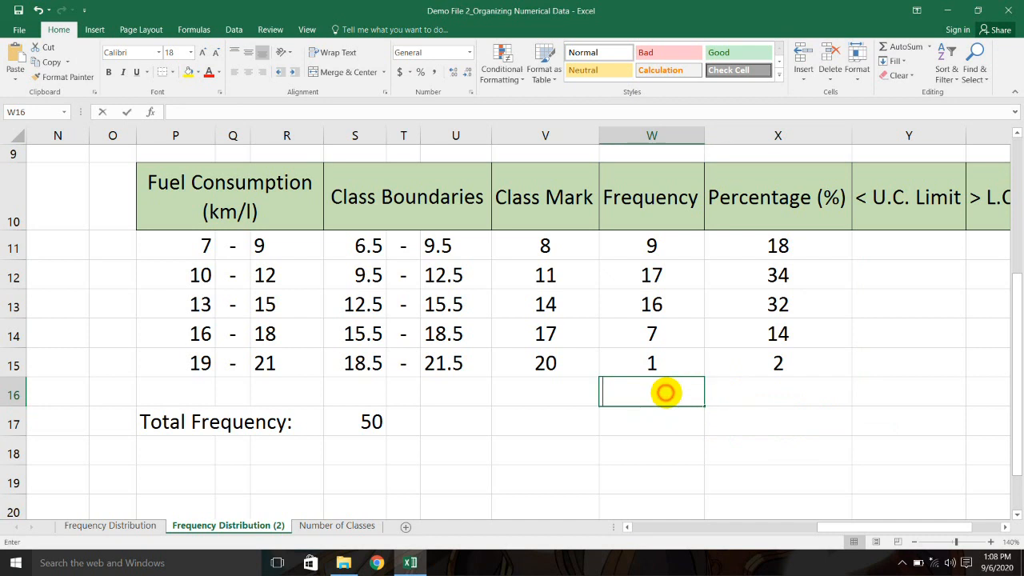
{"action": "left_click", "coordinate": [766, 393]}
{"action": "type", "text": "=sum("}
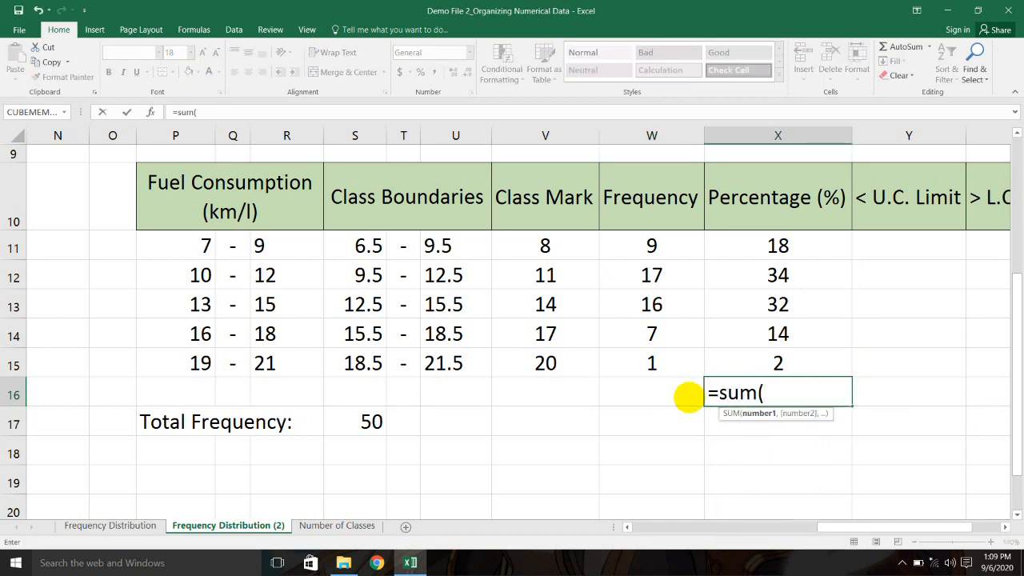
{"action": "left_click_drag", "start_coordinate": [809, 245], "coordinate": [811, 361]}
{"action": "key", "text": "Return"}
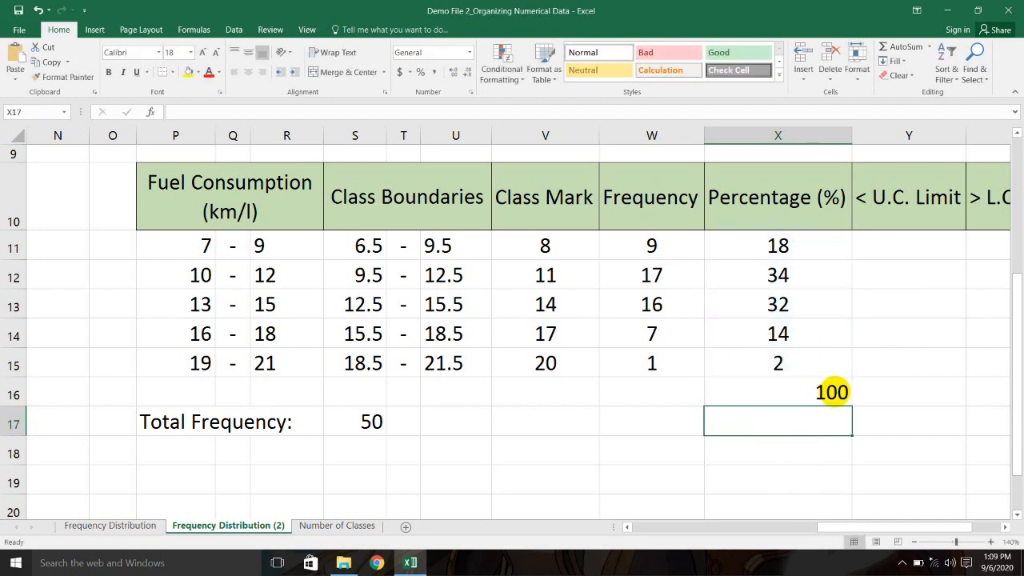
{"action": "left_click", "coordinate": [836, 457]}
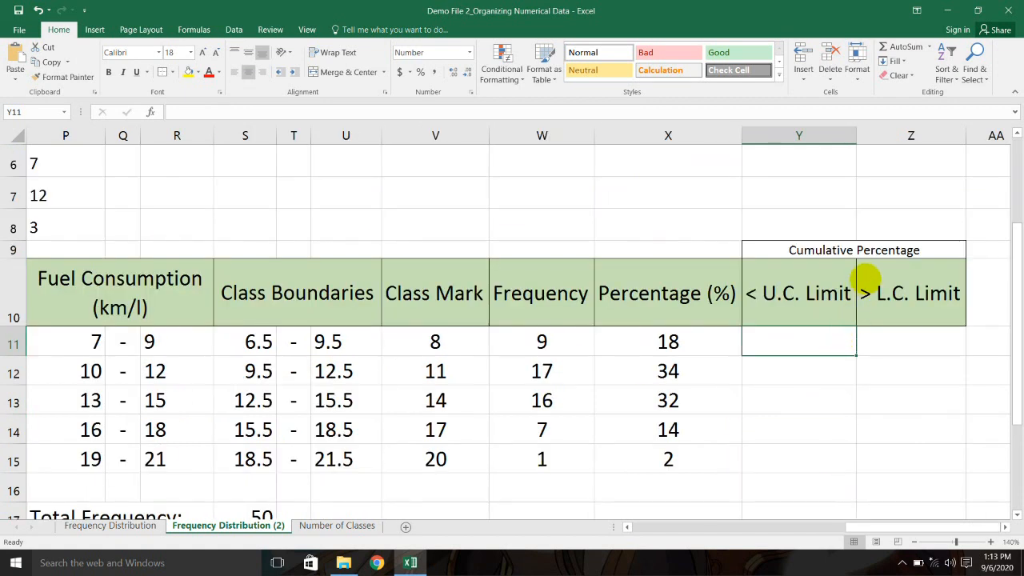
{"action": "left_click", "coordinate": [813, 373]}
{"action": "left_click", "coordinate": [802, 345]}
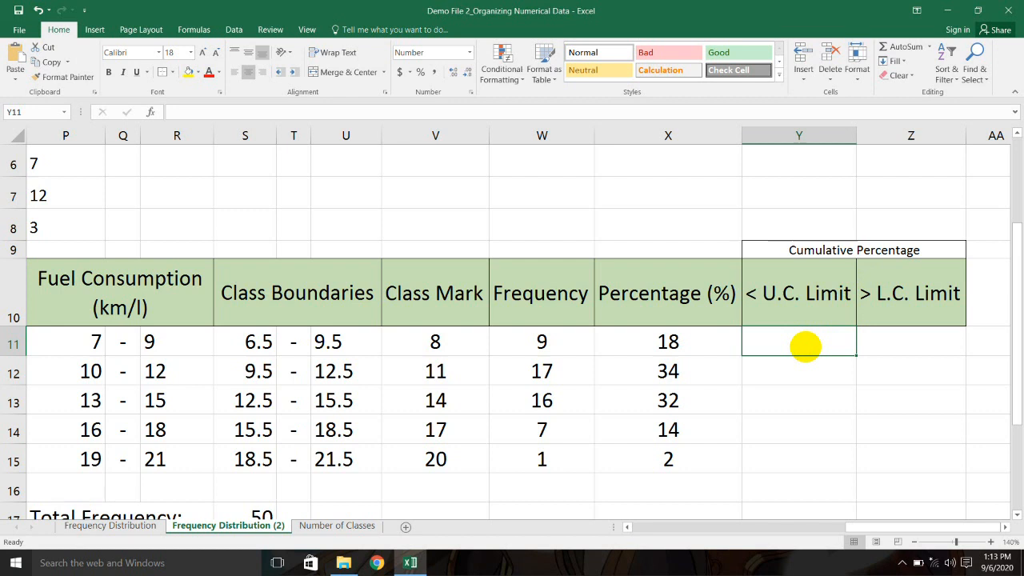
Step: Enter =X11 in Y11 so the first < U.C. Limit value is 18
{"action": "left_click", "coordinate": [697, 345]}
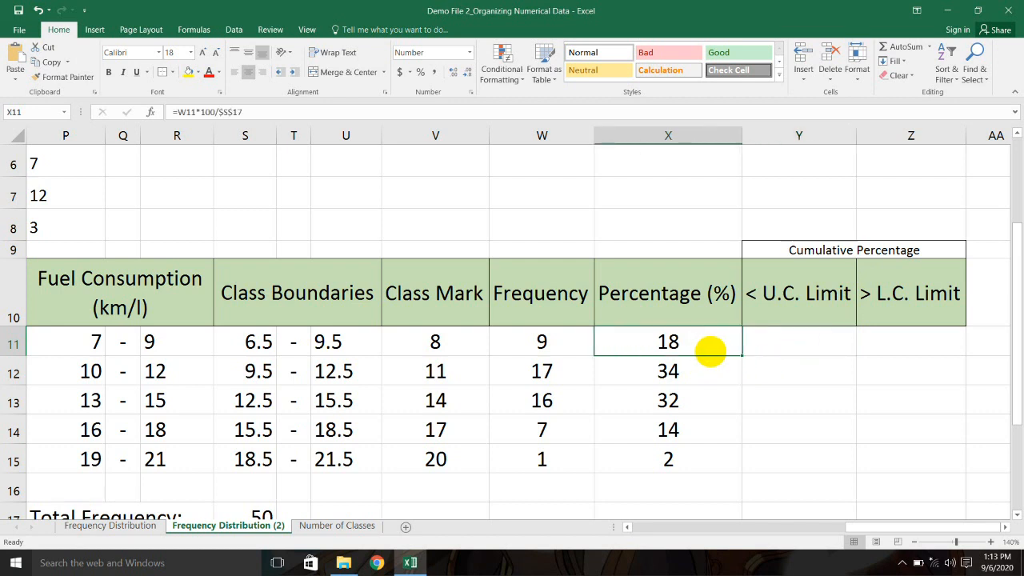
{"action": "left_click", "coordinate": [810, 344]}
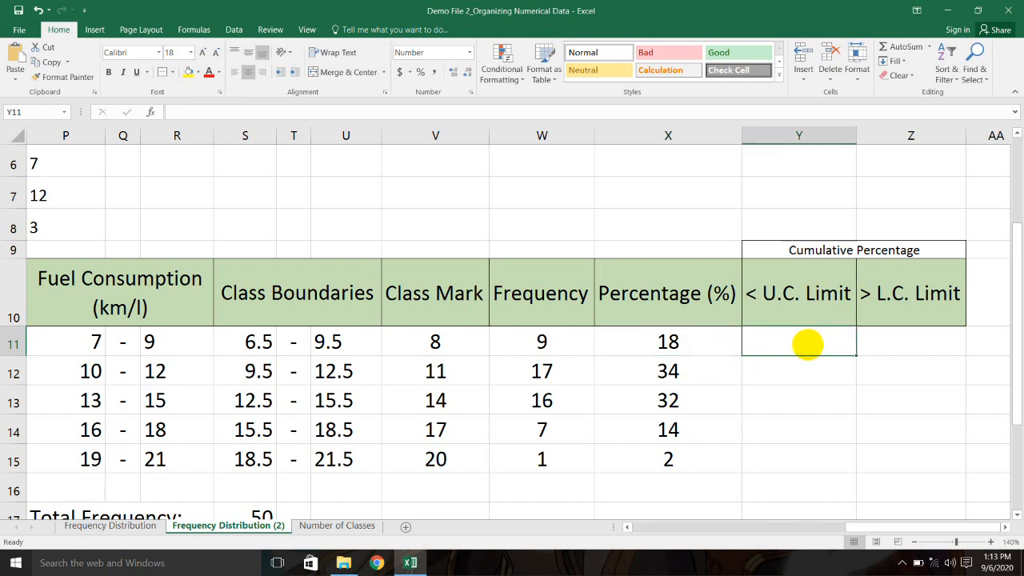
{"action": "left_click", "coordinate": [752, 303]}
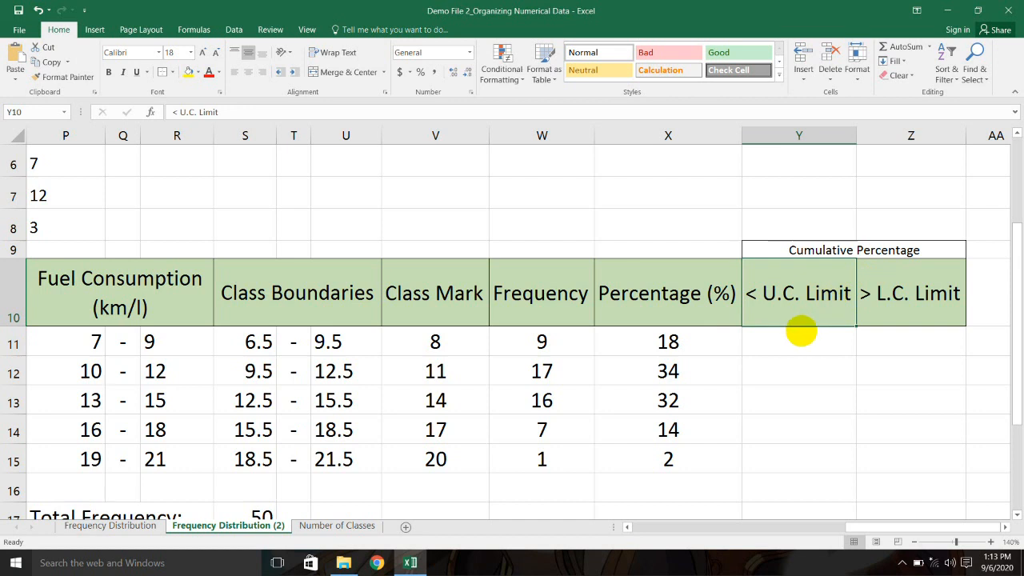
{"action": "double_click", "coordinate": [797, 342]}
{"action": "type", "text": "="}
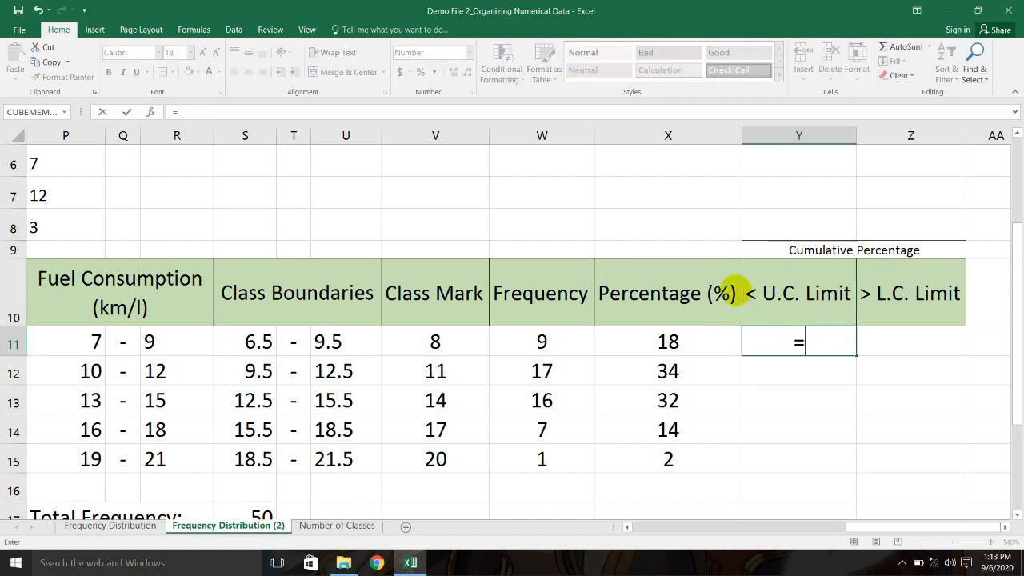
{"action": "left_click", "coordinate": [696, 339]}
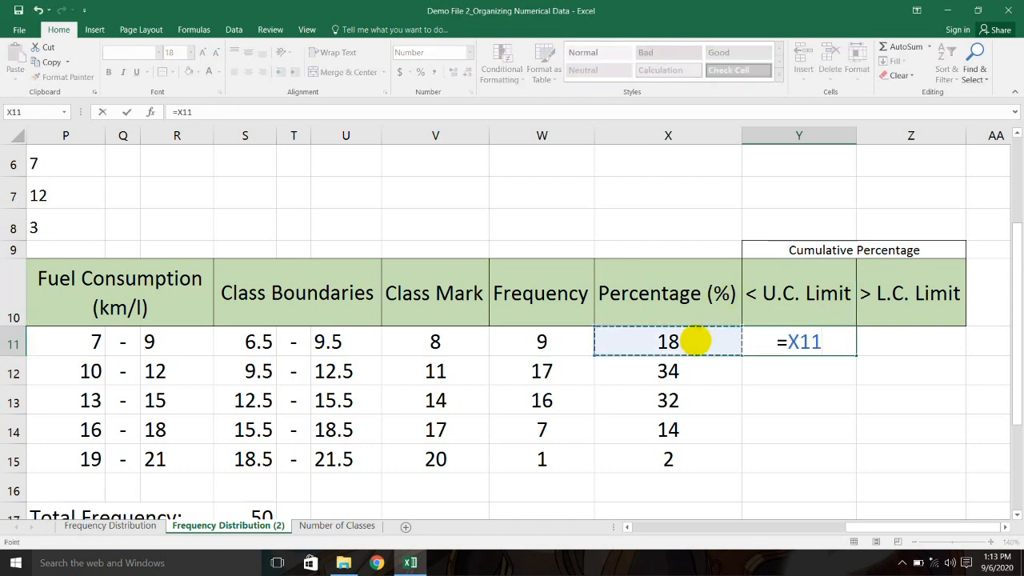
{"action": "key", "text": "Return"}
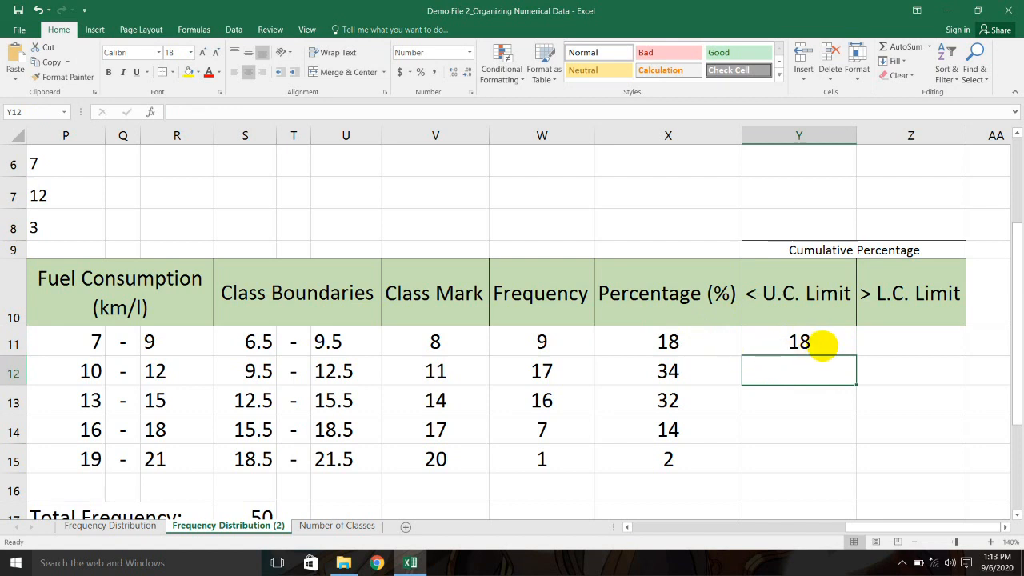
Step: Check Y11's =X11 formula against X11's percentage formula
{"action": "left_click", "coordinate": [823, 344]}
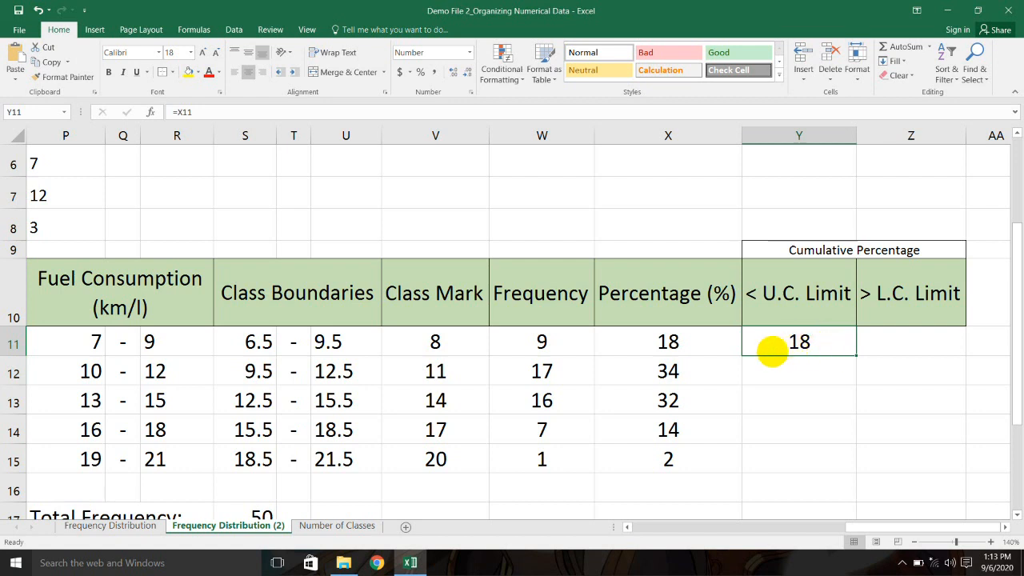
{"action": "left_click", "coordinate": [702, 342]}
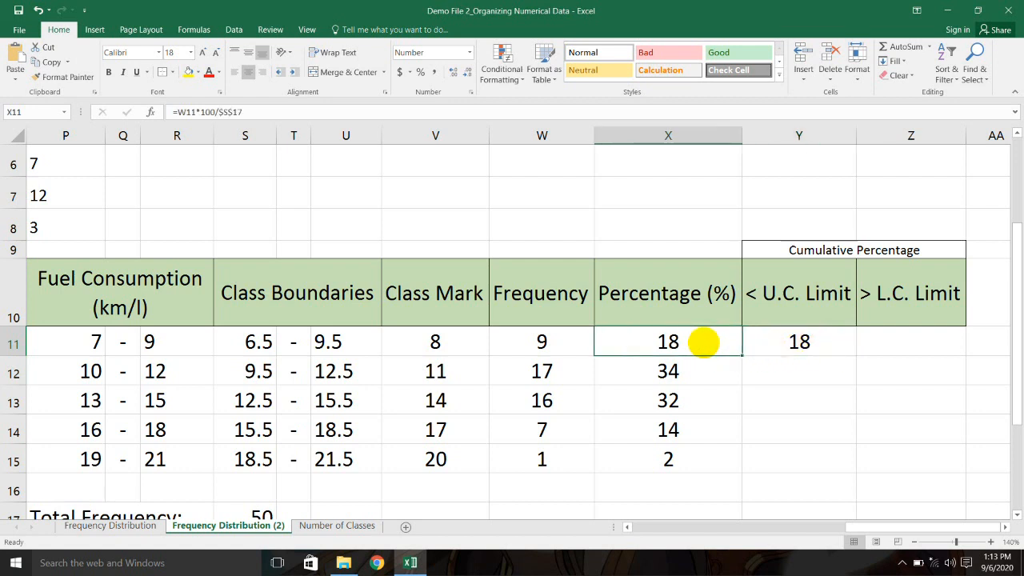
{"action": "left_click", "coordinate": [811, 379]}
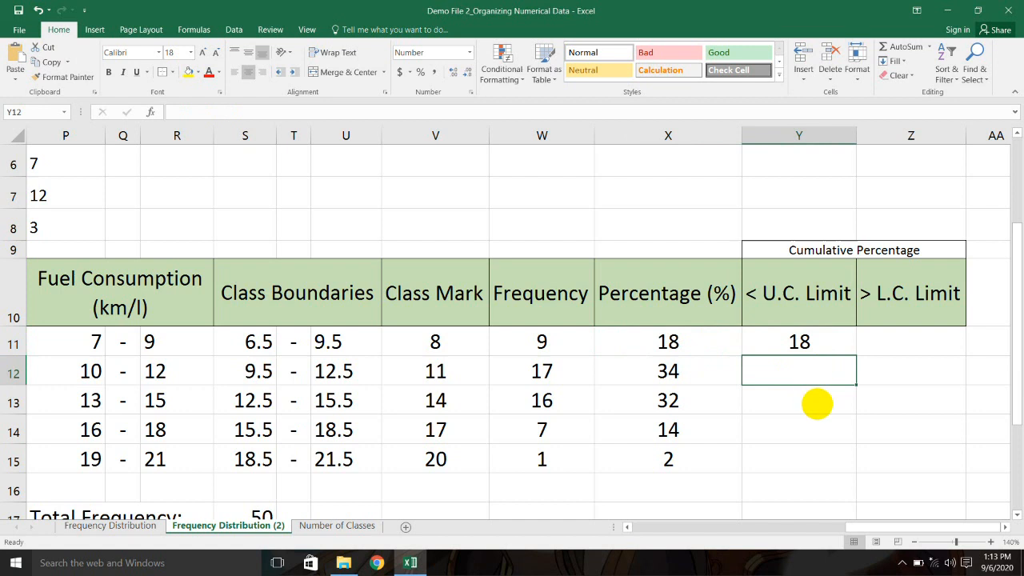
{"action": "left_click", "coordinate": [816, 402]}
{"action": "left_click", "coordinate": [824, 430]}
{"action": "left_click", "coordinate": [824, 459]}
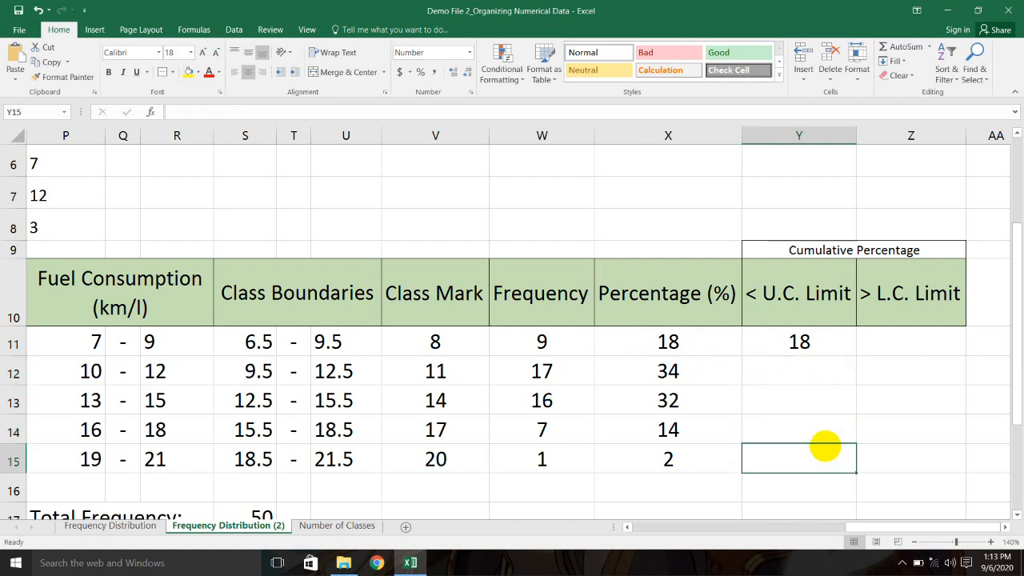
{"action": "double_click", "coordinate": [816, 342]}
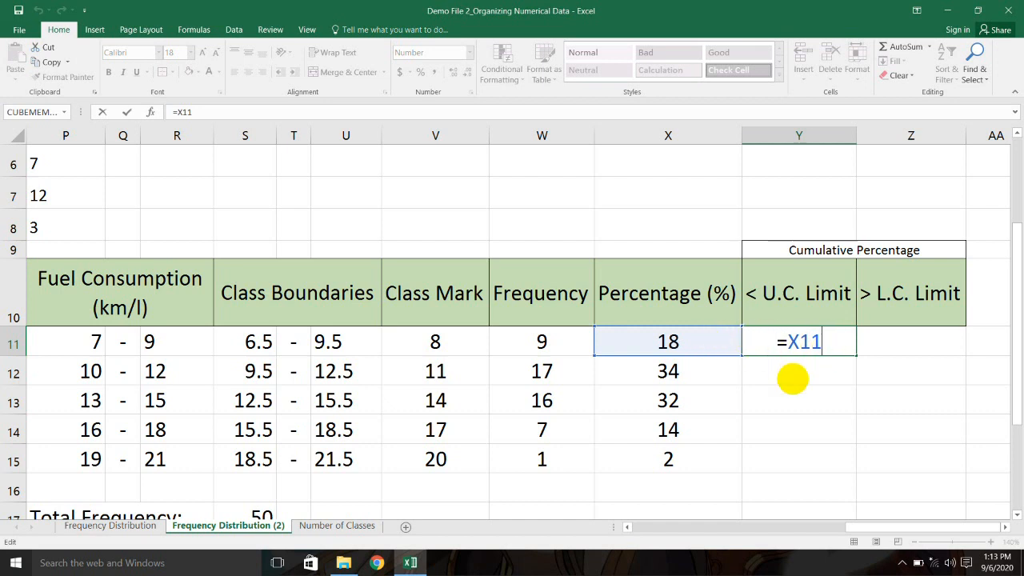
{"action": "left_click", "coordinate": [789, 377]}
{"action": "left_click", "coordinate": [686, 342]}
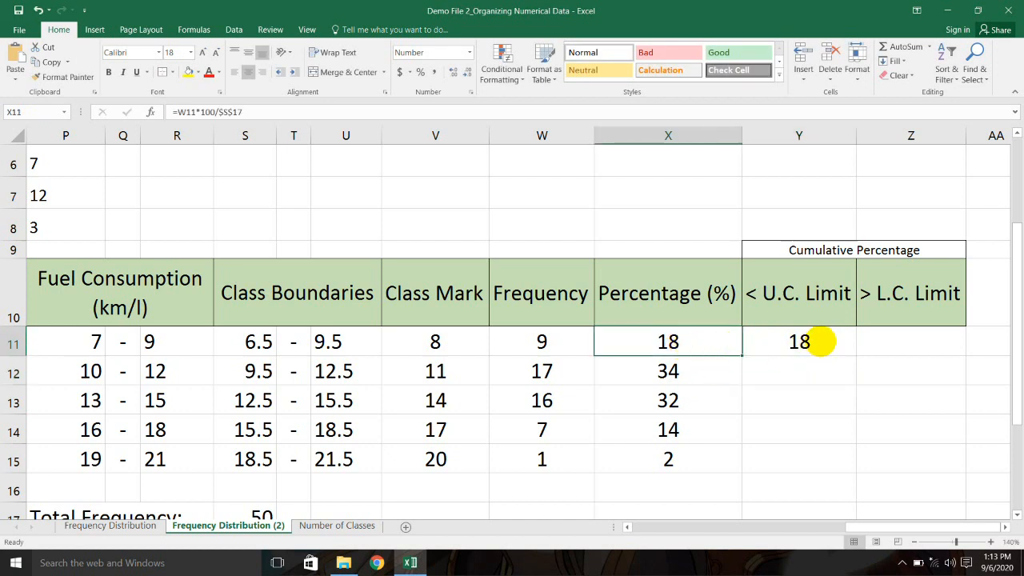
{"action": "left_click", "coordinate": [819, 341]}
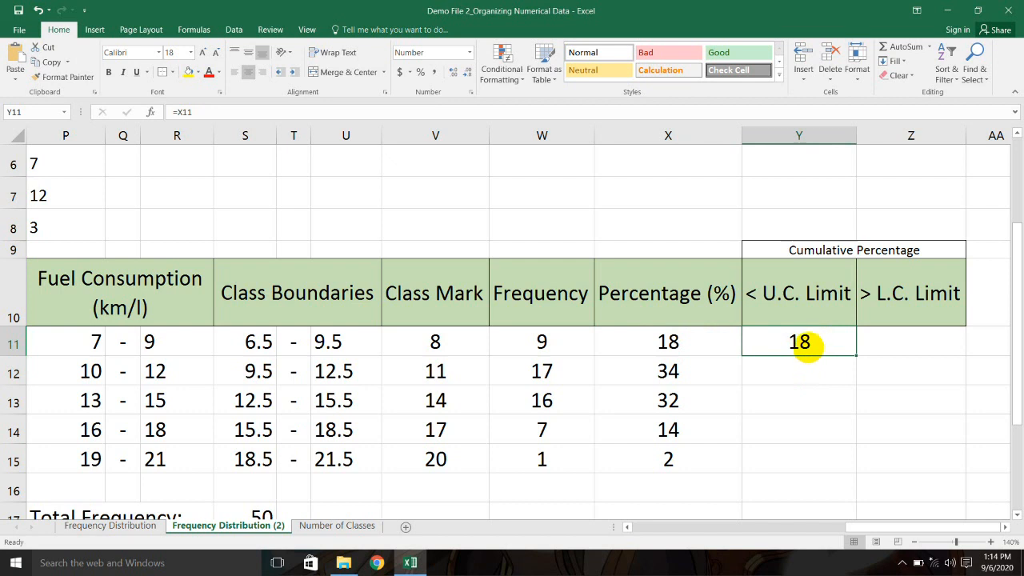
Step: Enter the running total =Y11+X12 in Y12, giving 52
{"action": "left_click", "coordinate": [689, 340]}
{"action": "left_click", "coordinate": [690, 370]}
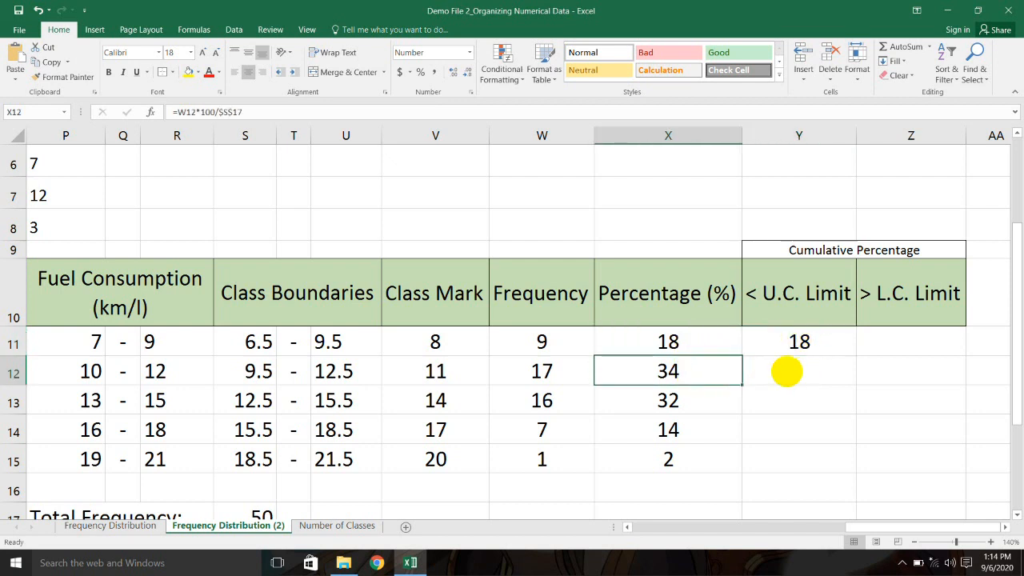
{"action": "left_click", "coordinate": [795, 371]}
{"action": "type", "text": "="}
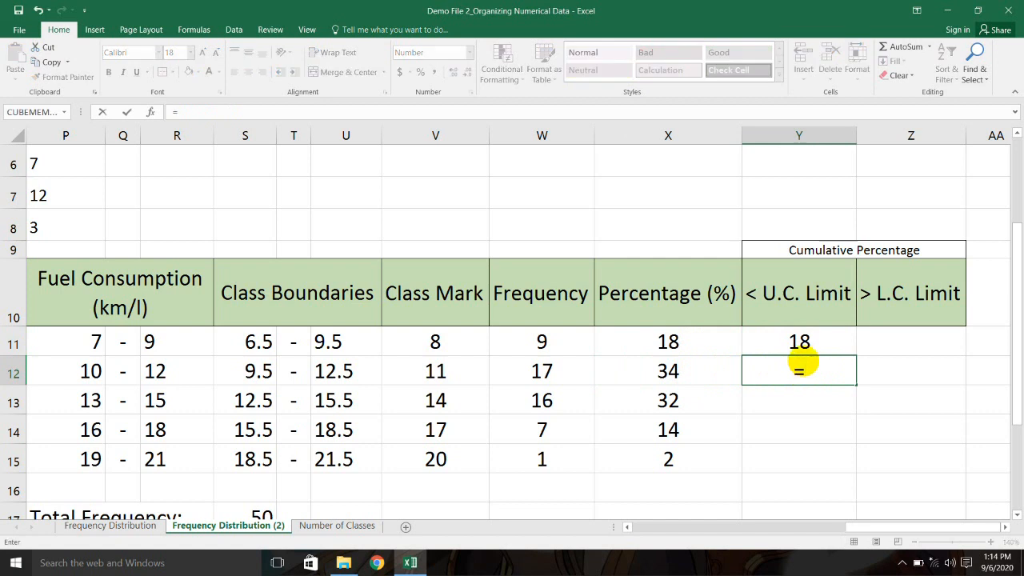
{"action": "left_click", "coordinate": [799, 341]}
{"action": "type", "text": "+"}
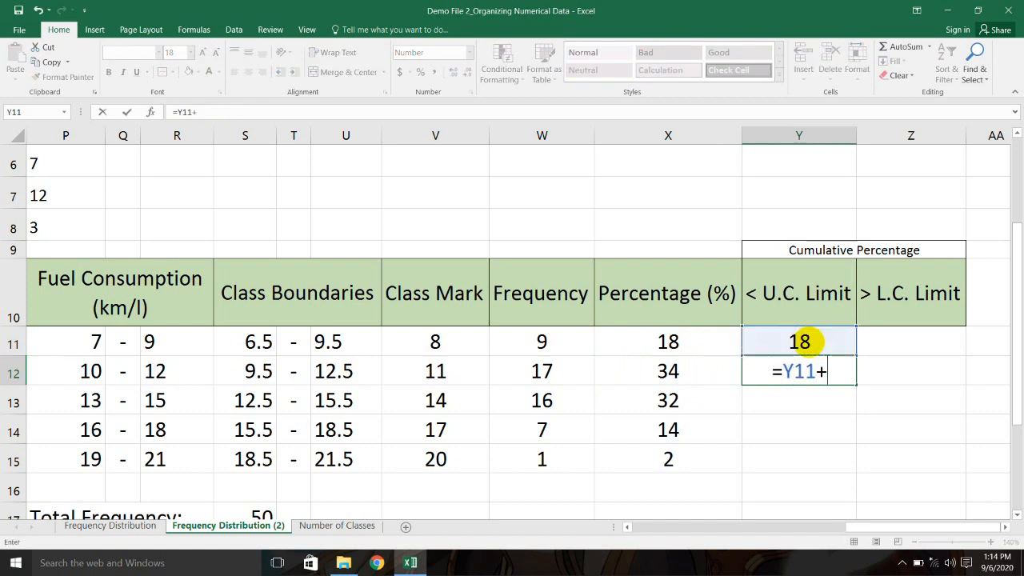
{"action": "left_click", "coordinate": [702, 372]}
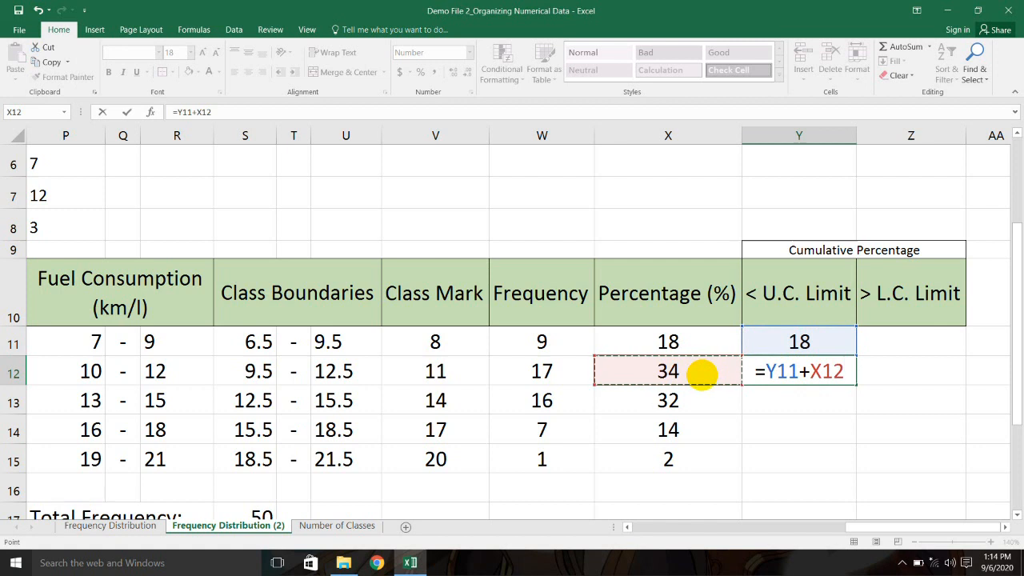
{"action": "key", "text": "Return"}
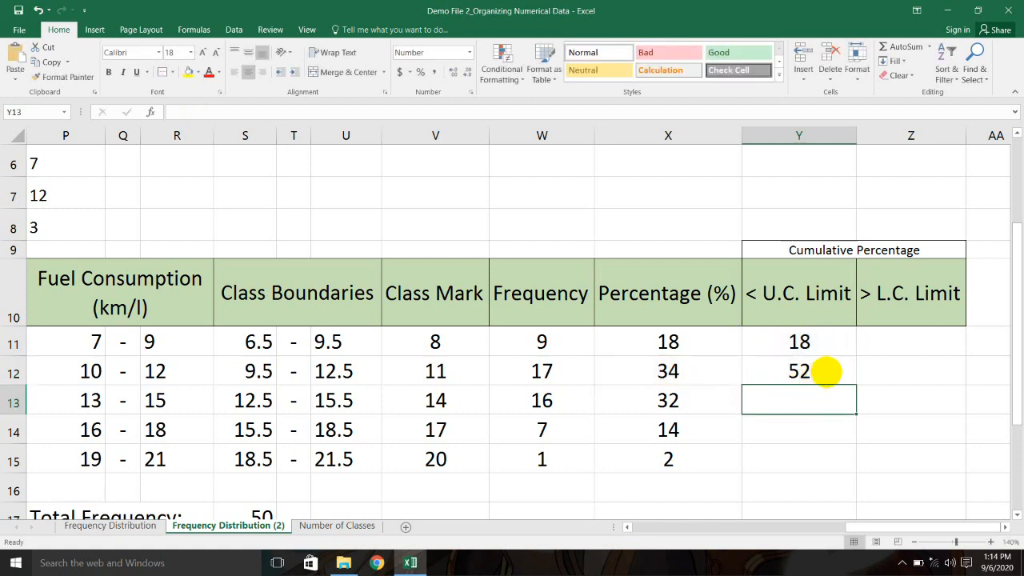
Step: Fill Y12's formula down to Y15, giving 84, 98 and 100
{"action": "left_click", "coordinate": [836, 372]}
{"action": "left_click_drag", "start_coordinate": [854, 395], "coordinate": [852, 466]}
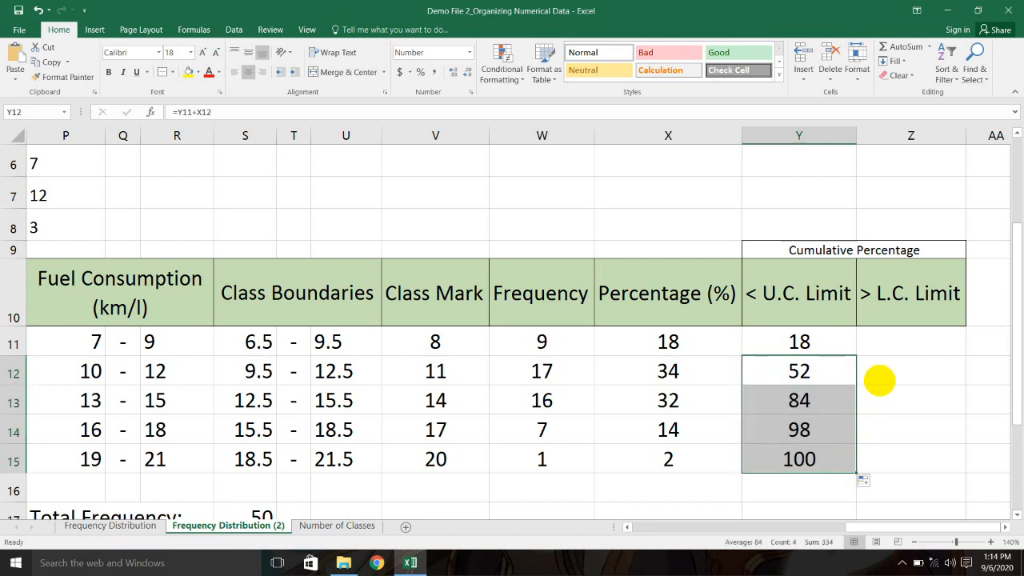
{"action": "left_click", "coordinate": [879, 380]}
{"action": "left_click", "coordinate": [793, 345]}
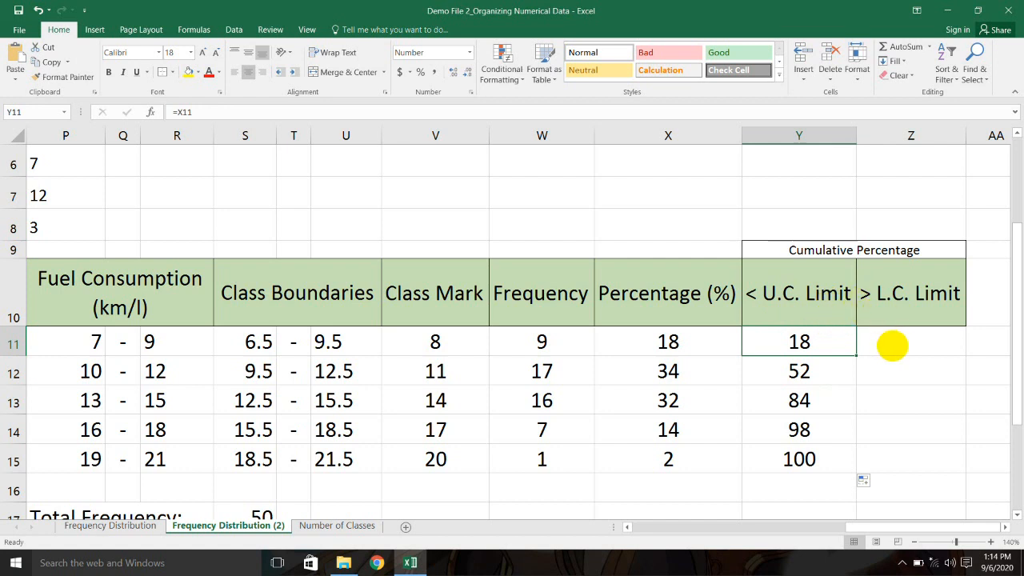
Step: Enter =X15 in Z15 so the last > L.C. Limit value is 2
{"action": "left_click", "coordinate": [896, 342]}
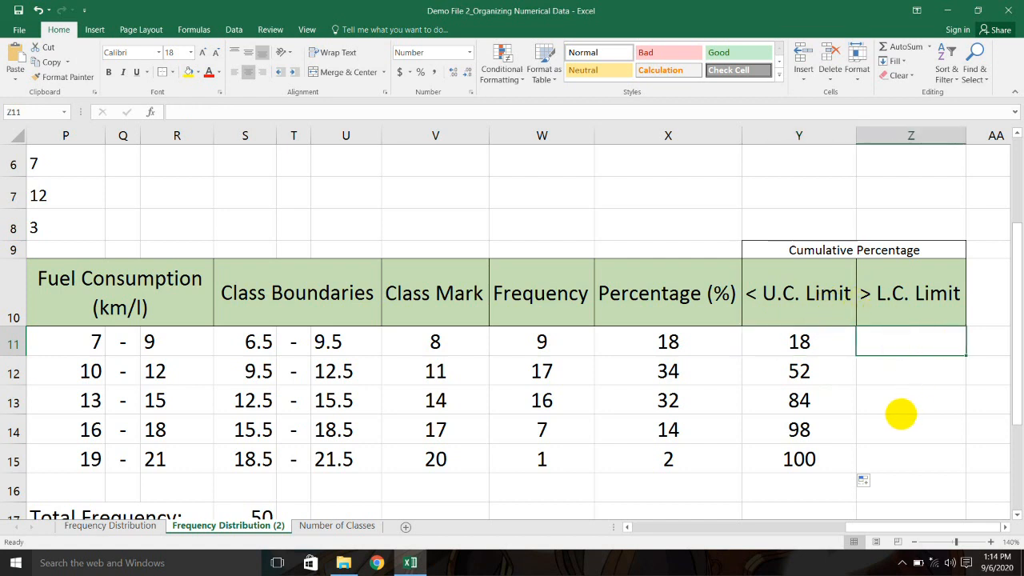
{"action": "left_click", "coordinate": [894, 440]}
{"action": "left_click", "coordinate": [892, 458]}
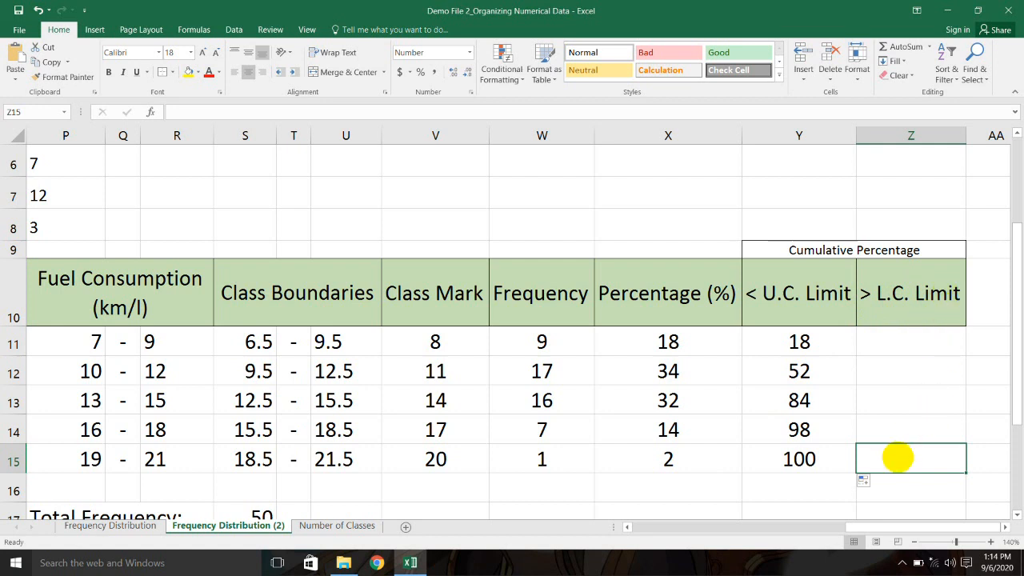
{"action": "type", "text": "="}
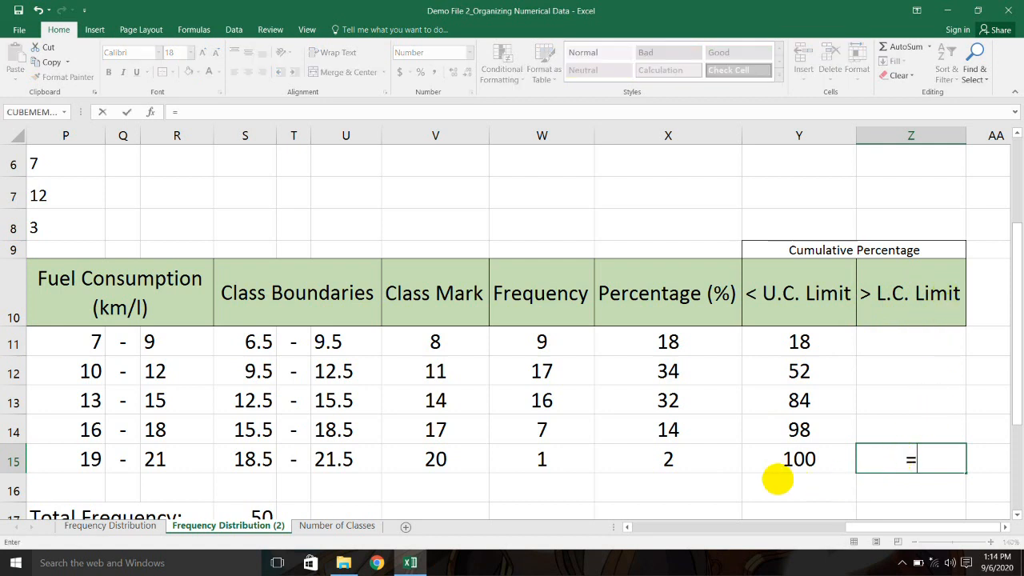
{"action": "left_click", "coordinate": [674, 460]}
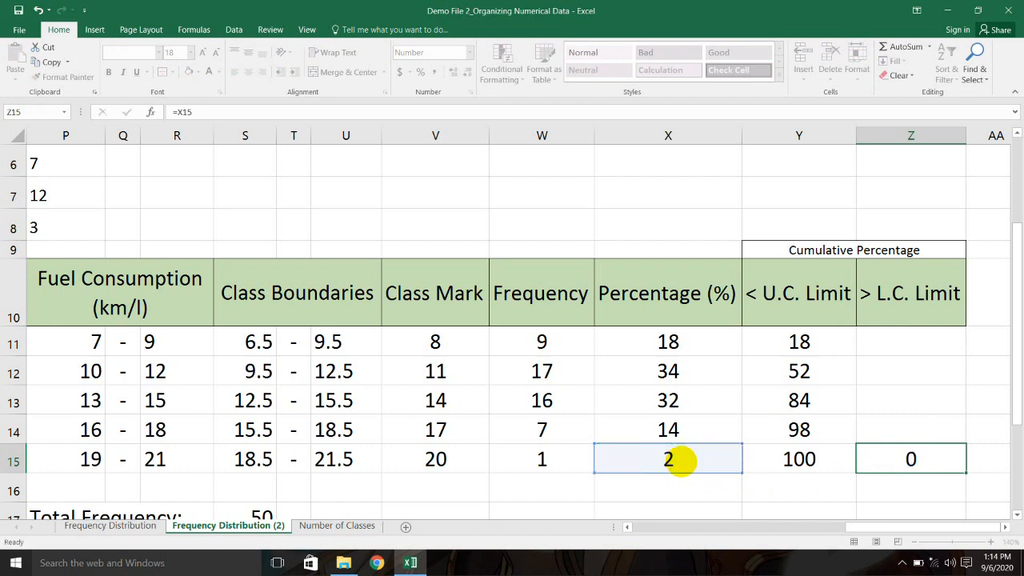
{"action": "key", "text": "Return"}
Step: Enter =Z15+X14 in Z14, giving 16
{"action": "left_click", "coordinate": [916, 429]}
{"action": "type", "text": "="}
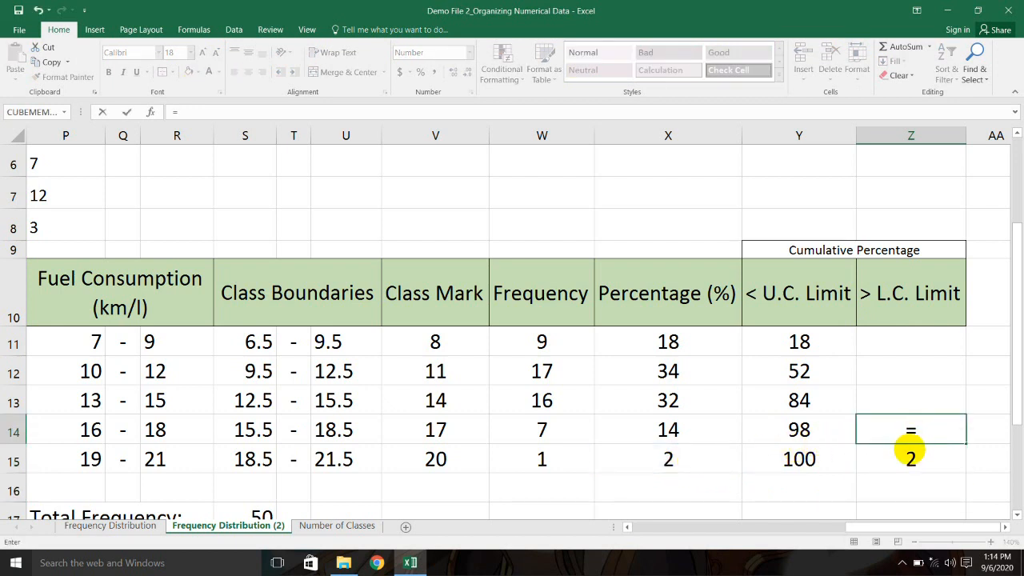
{"action": "left_click", "coordinate": [911, 459]}
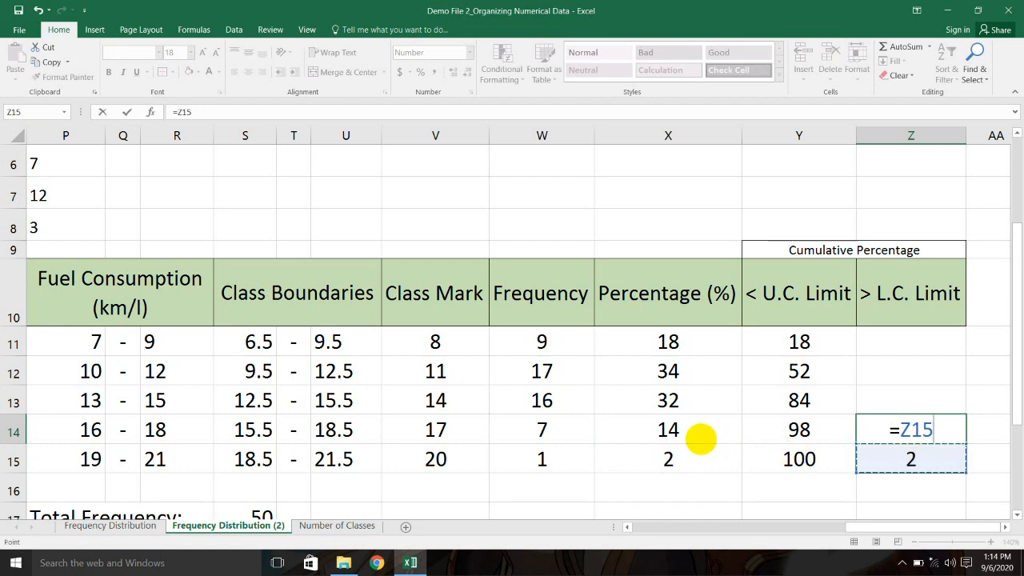
{"action": "type", "text": "+"}
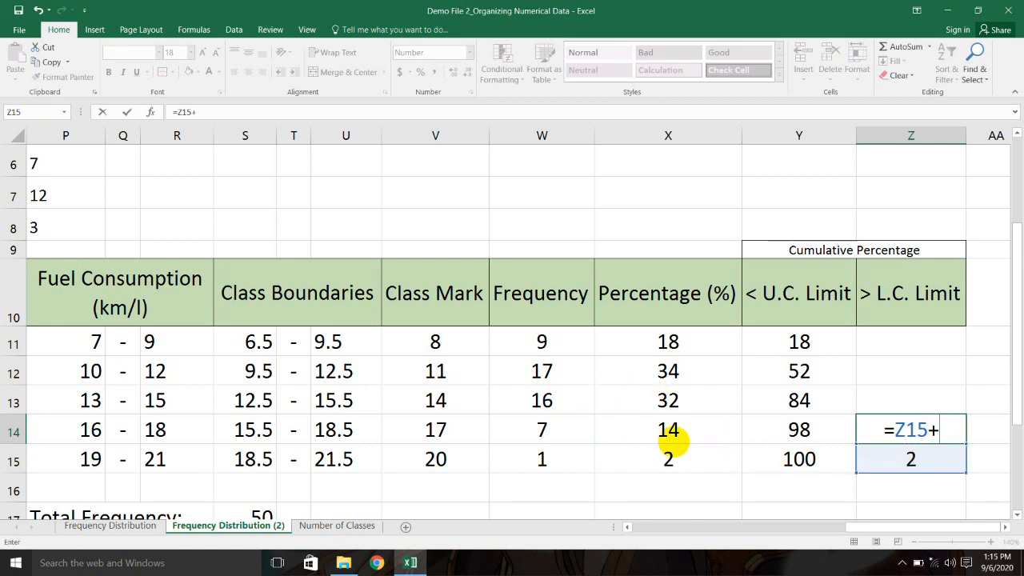
{"action": "left_click", "coordinate": [668, 430]}
{"action": "key", "text": "Return"}
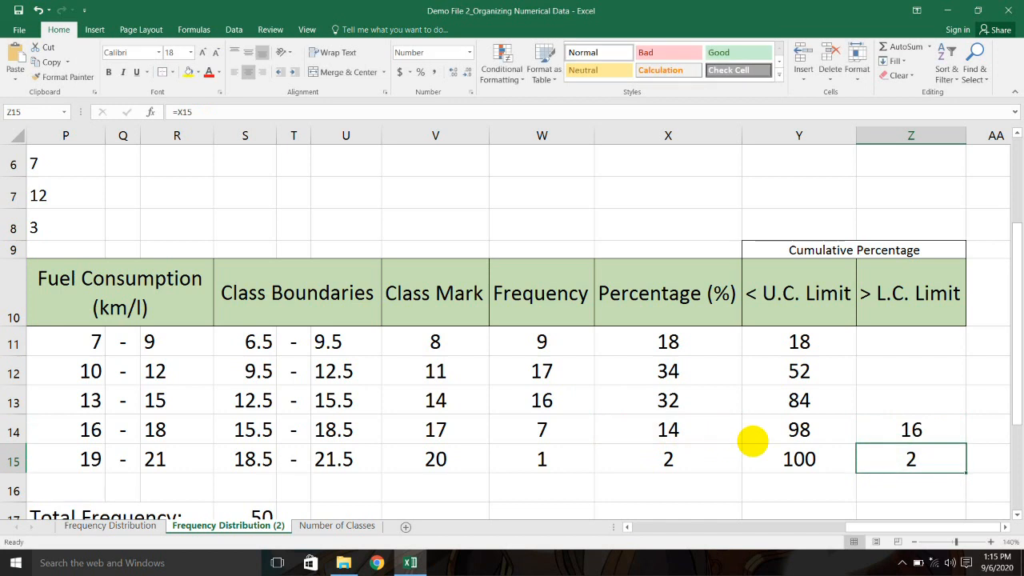
Step: Fill Z14's formula up to Z11, giving 48, 82 and 100
{"action": "left_click", "coordinate": [954, 438]}
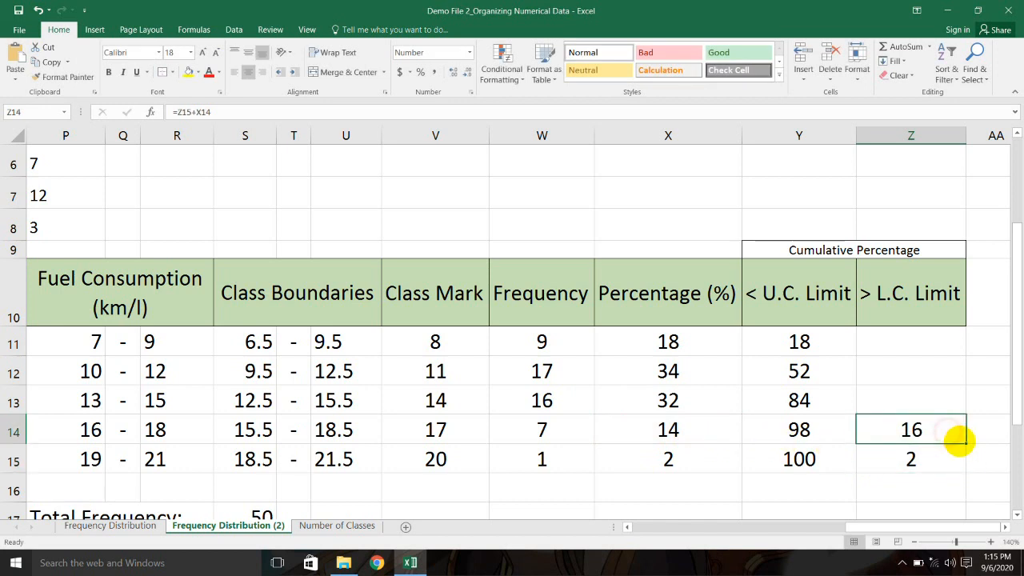
{"action": "left_click_drag", "start_coordinate": [962, 442], "coordinate": [947, 342]}
{"action": "left_click", "coordinate": [956, 417]}
{"action": "left_click", "coordinate": [809, 462]}
{"action": "left_click", "coordinate": [813, 488]}
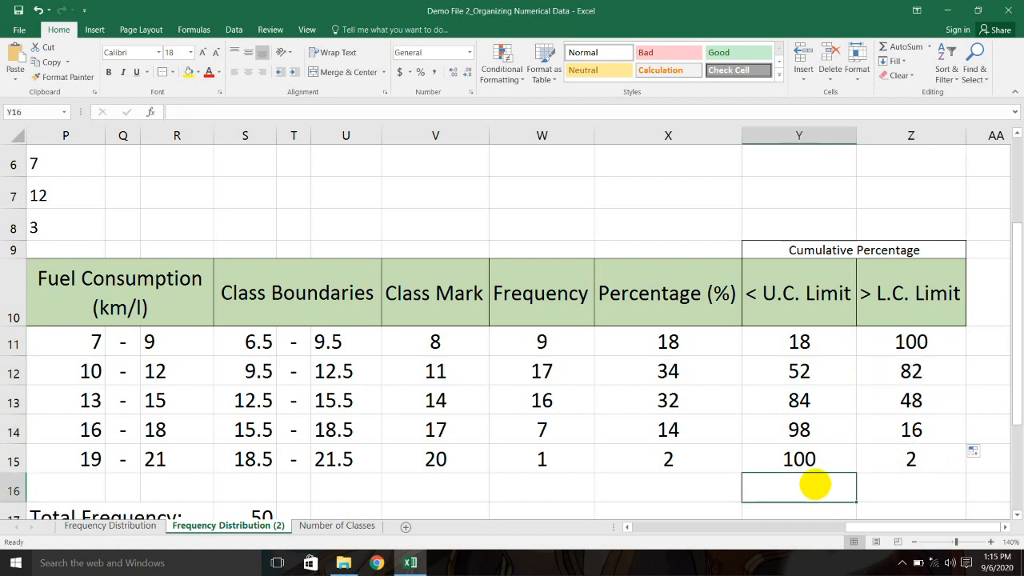
{"action": "left_click", "coordinate": [816, 462]}
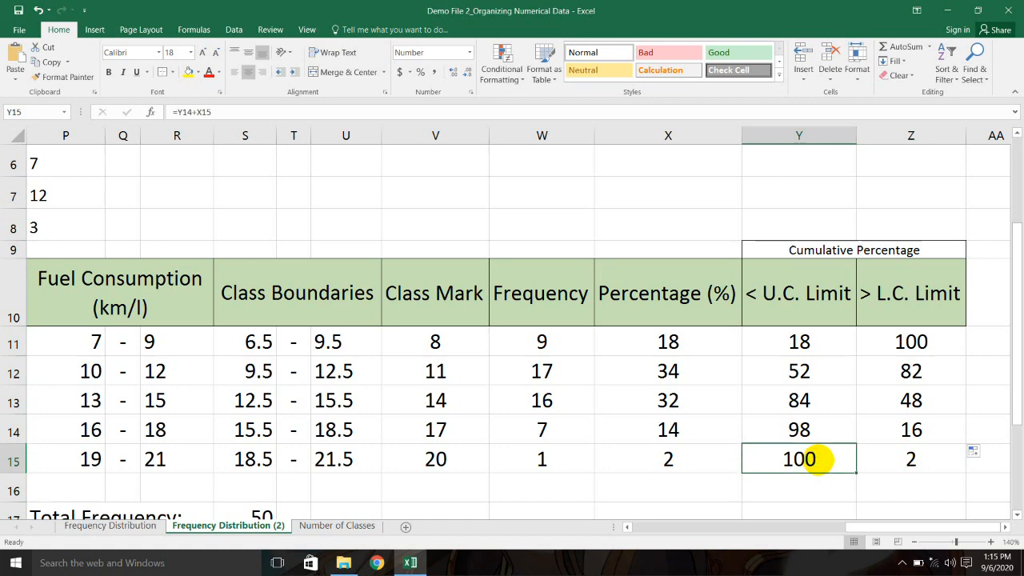
Step: Review the Z11, X12, X13, X15 and W15 formulas against the class limits
{"action": "left_click", "coordinate": [898, 343]}
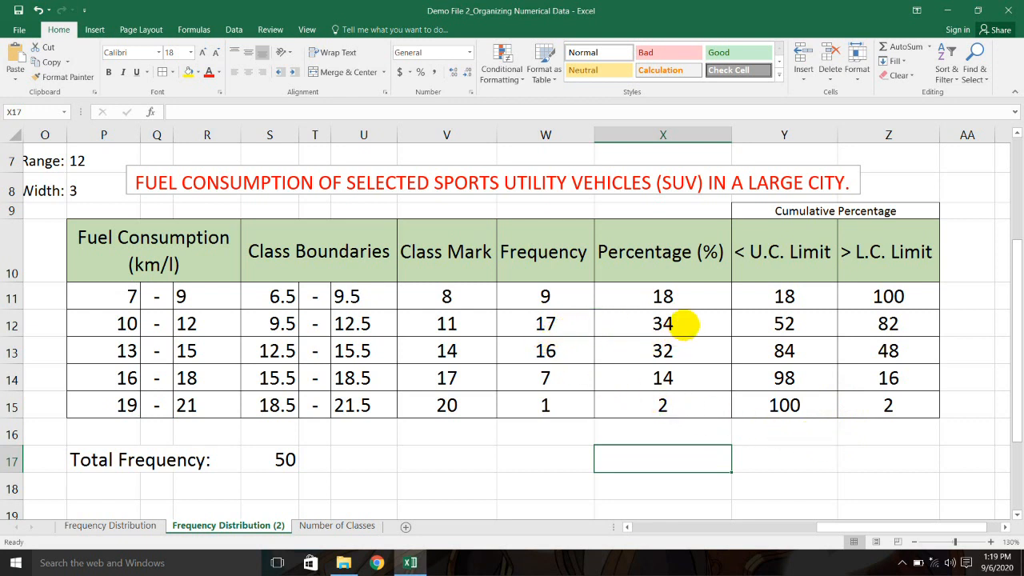
{"action": "left_click", "coordinate": [684, 324]}
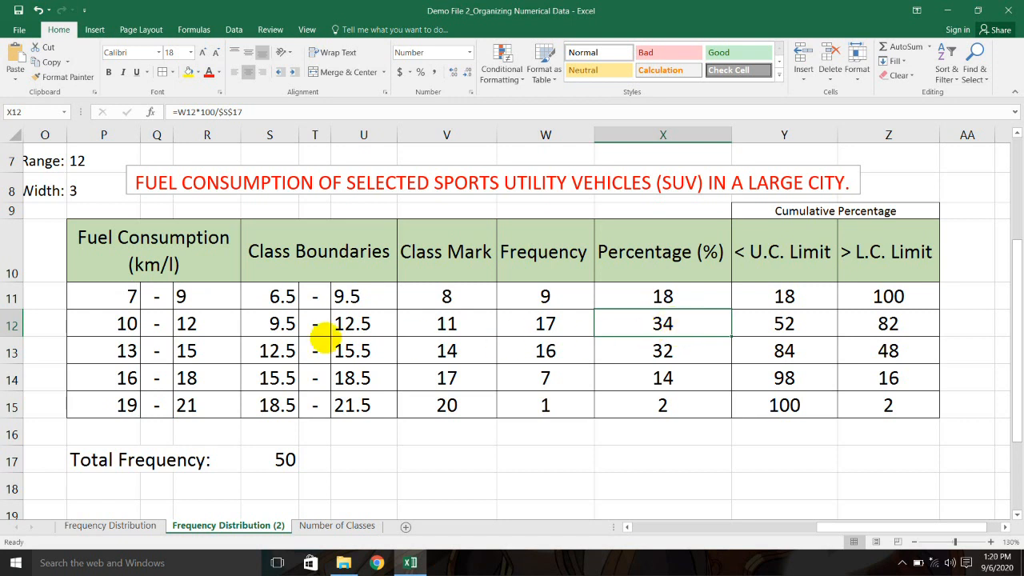
{"action": "left_click", "coordinate": [128, 323]}
{"action": "left_click_drag", "start_coordinate": [128, 323], "coordinate": [214, 323]}
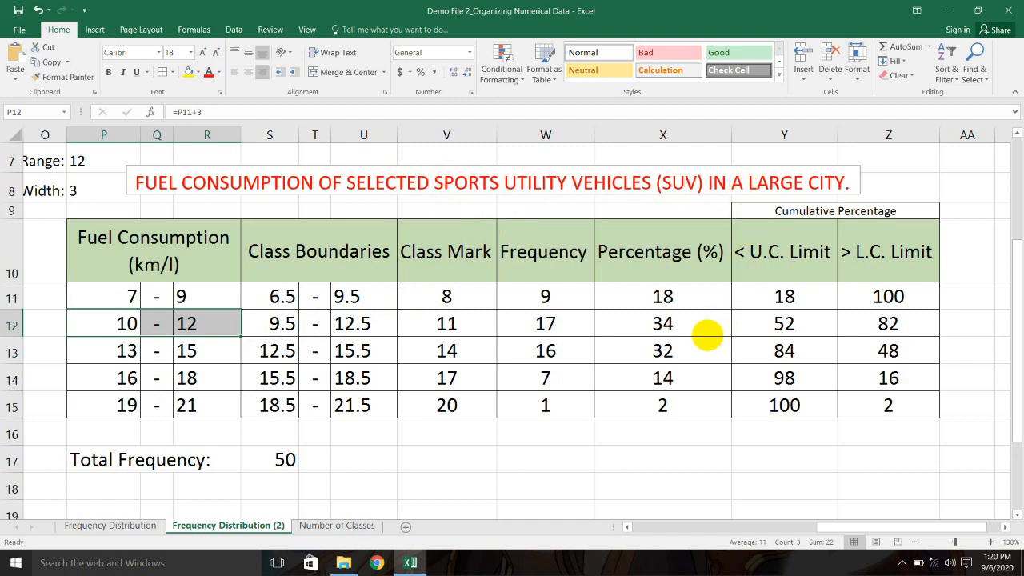
{"action": "left_click", "coordinate": [695, 348]}
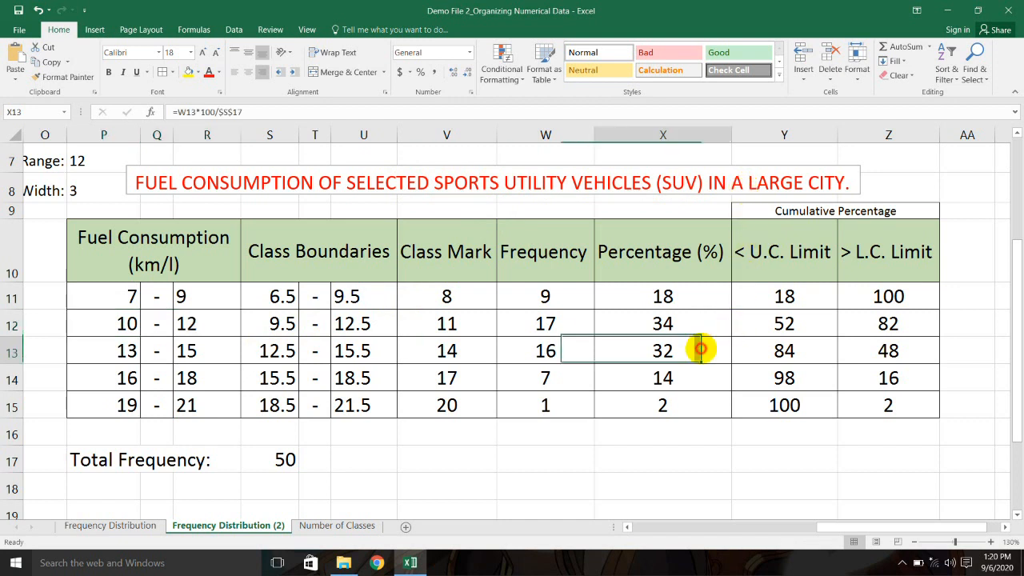
{"action": "left_click", "coordinate": [127, 349]}
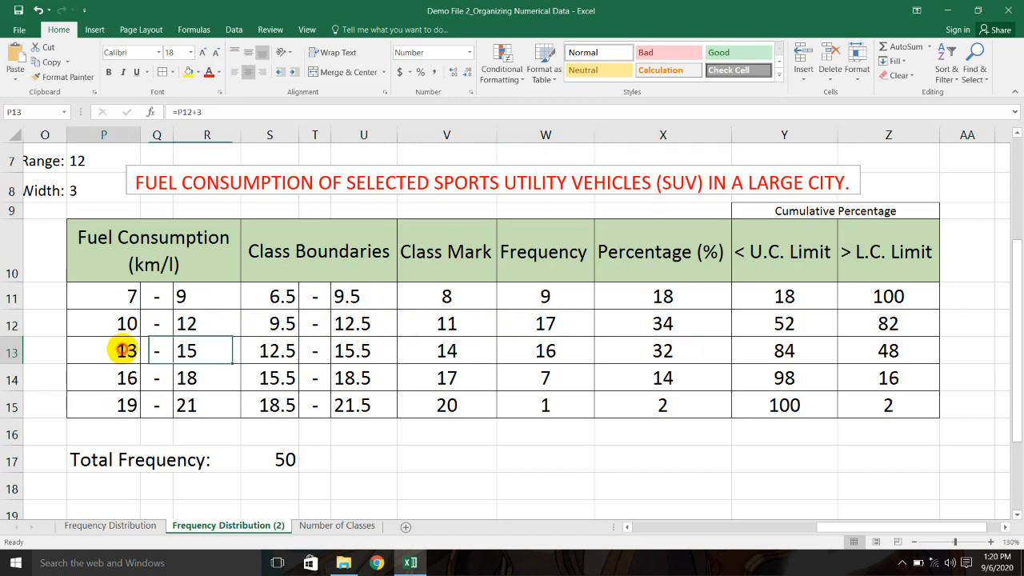
{"action": "left_click", "coordinate": [207, 351]}
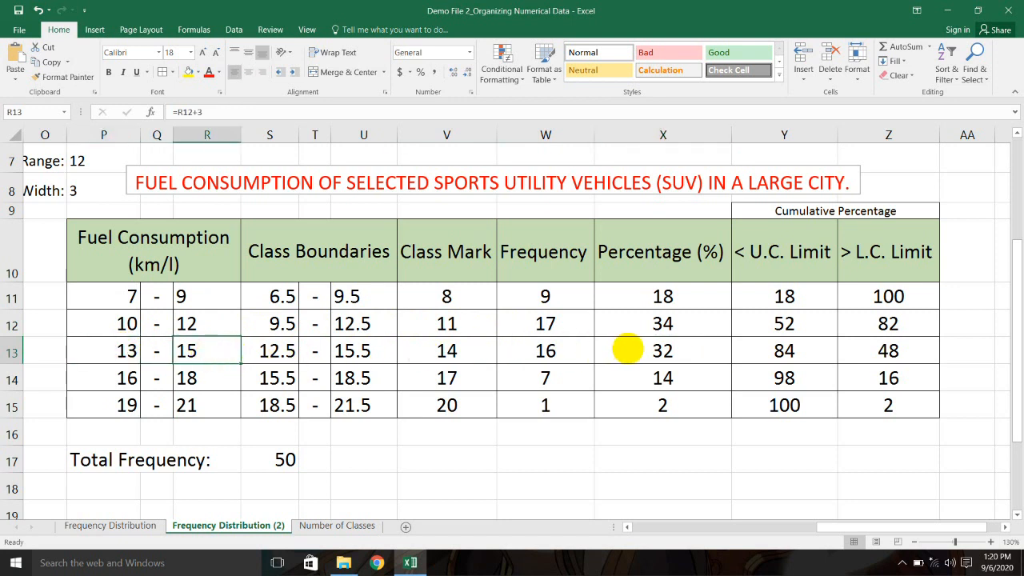
{"action": "left_click", "coordinate": [662, 404]}
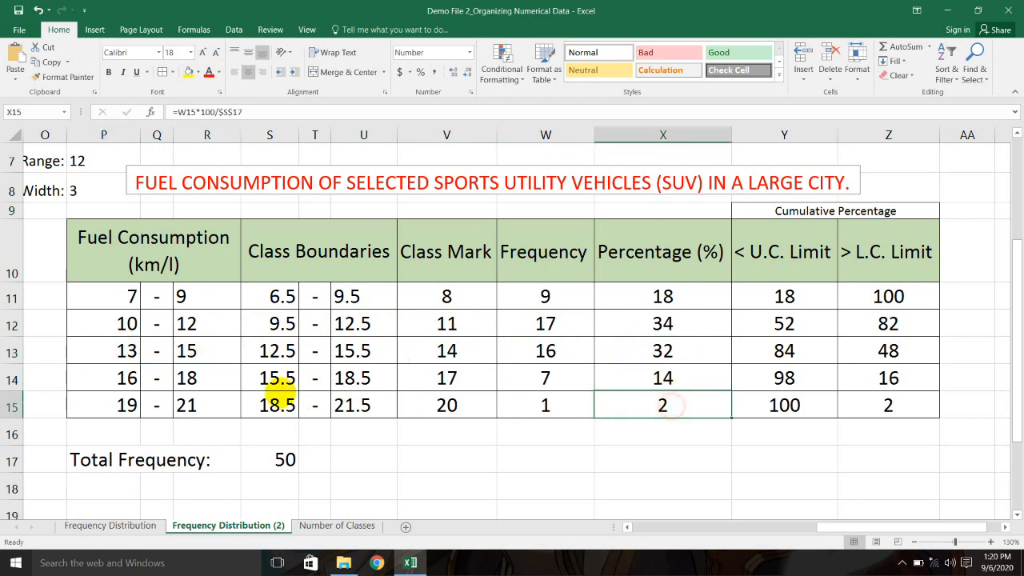
{"action": "left_click", "coordinate": [551, 407]}
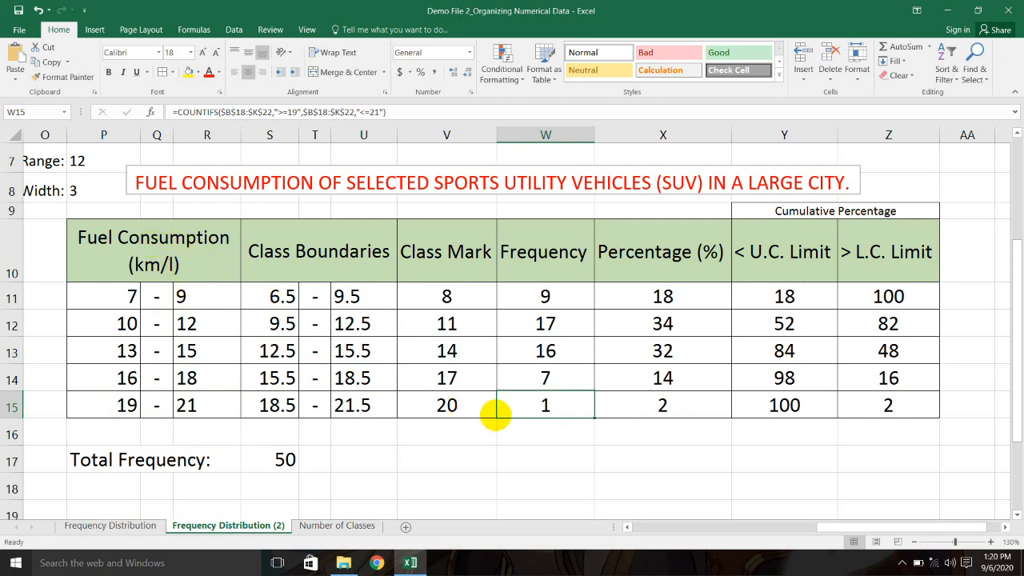
Step: Review the X13, R13, Y13, Z14 and P14 formulas across the > L.C. Limit column
{"action": "left_click", "coordinate": [677, 349]}
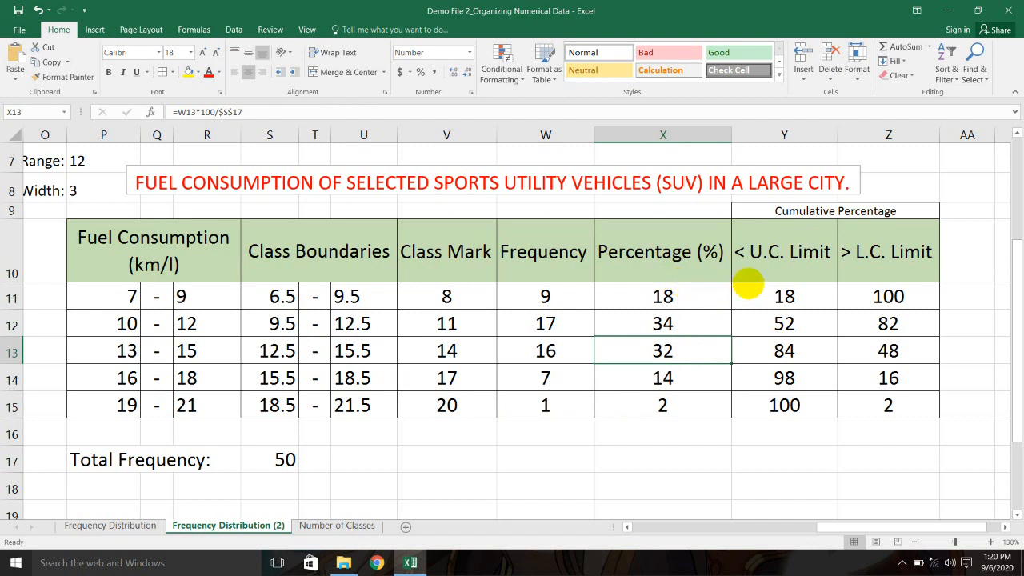
{"action": "left_click", "coordinate": [210, 351]}
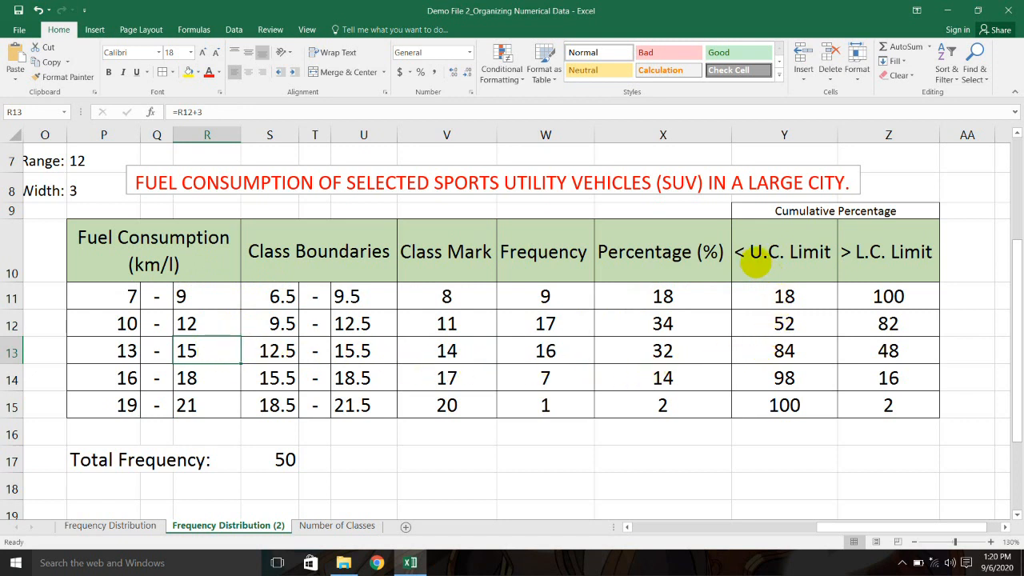
{"action": "left_click", "coordinate": [792, 350]}
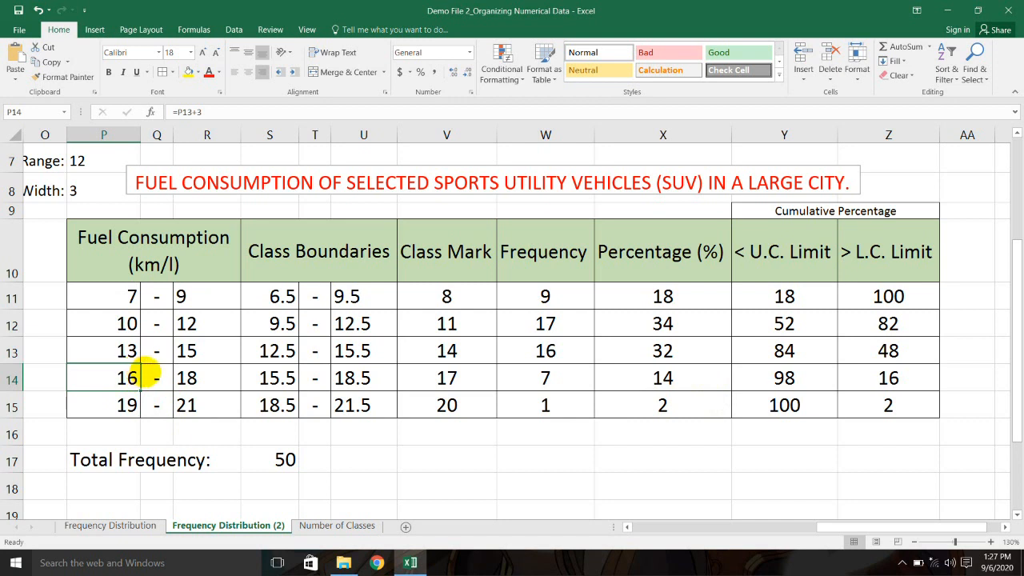
{"action": "left_click", "coordinate": [889, 380]}
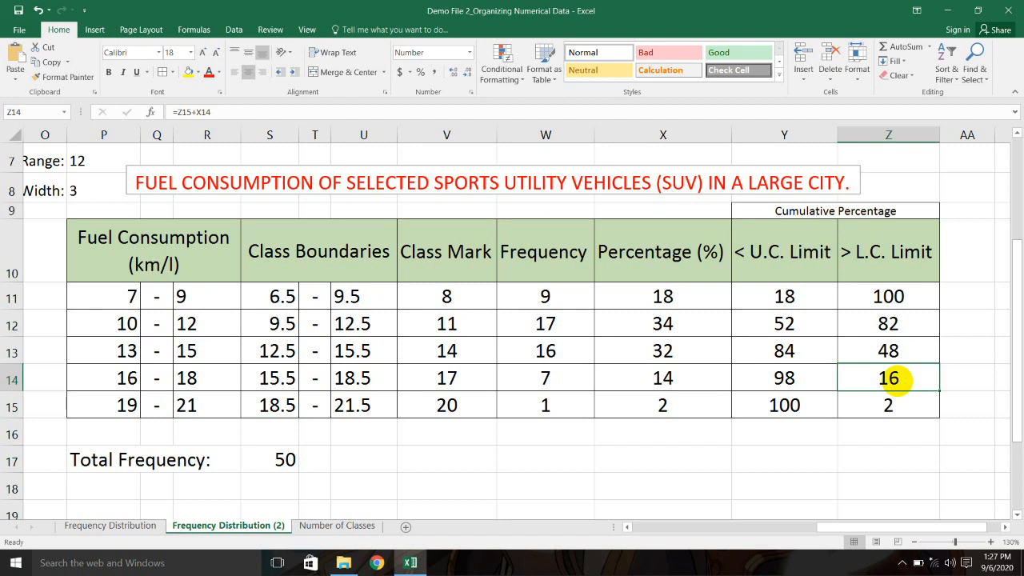
{"action": "left_click_drag", "start_coordinate": [920, 245], "coordinate": [920, 411]}
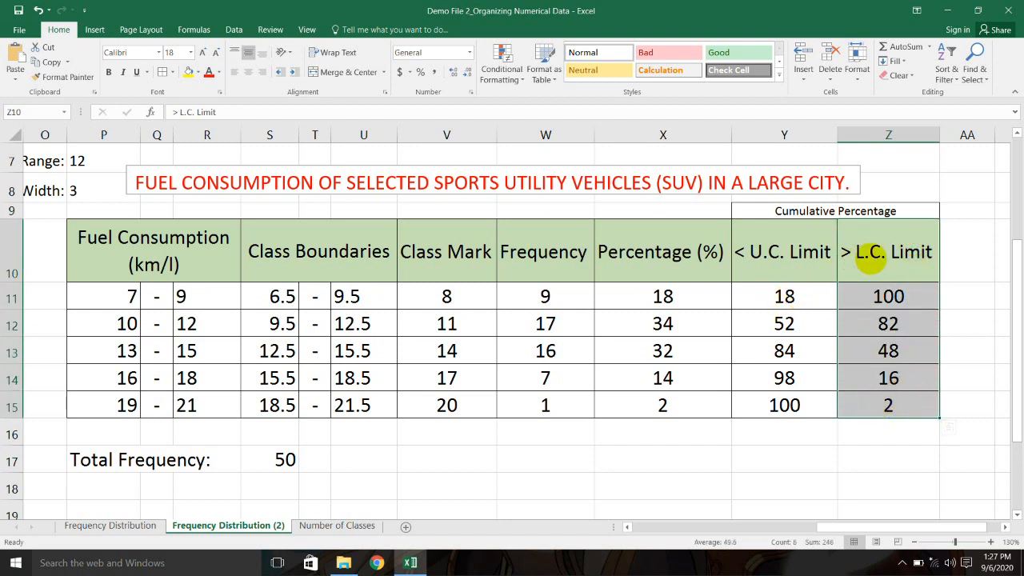
{"action": "left_click", "coordinate": [126, 378]}
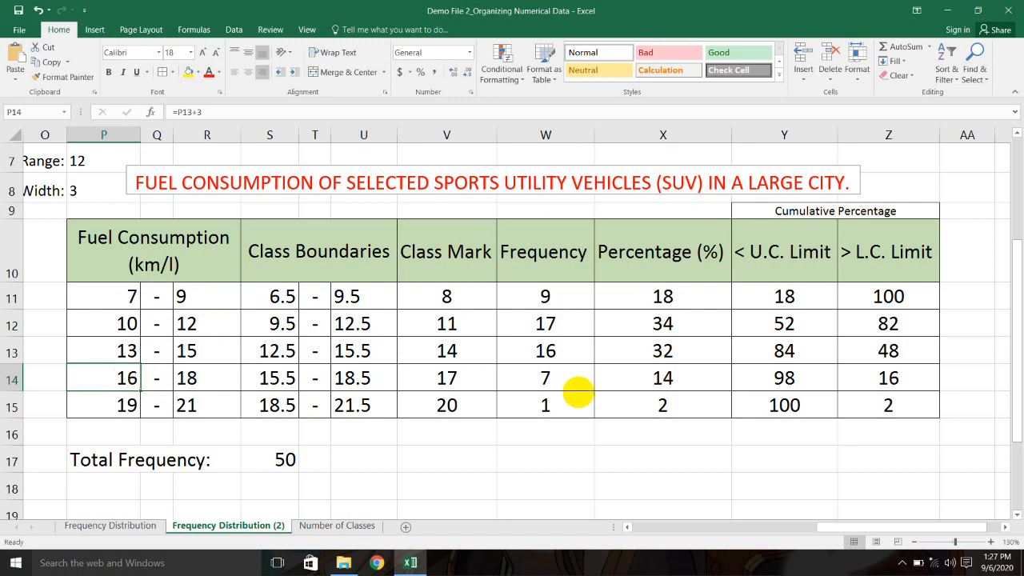
{"action": "left_click", "coordinate": [888, 379]}
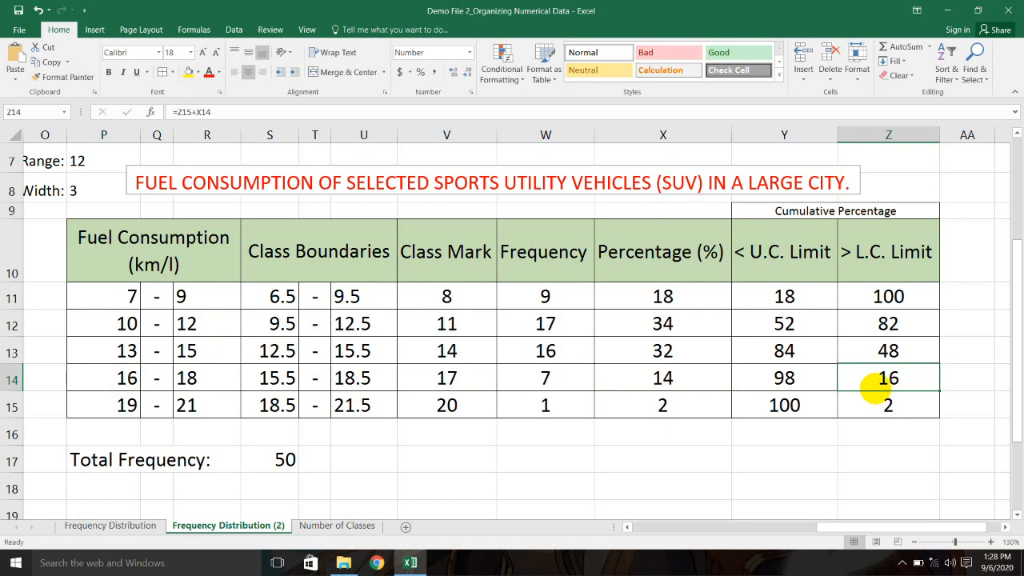
{"action": "left_click", "coordinate": [128, 378]}
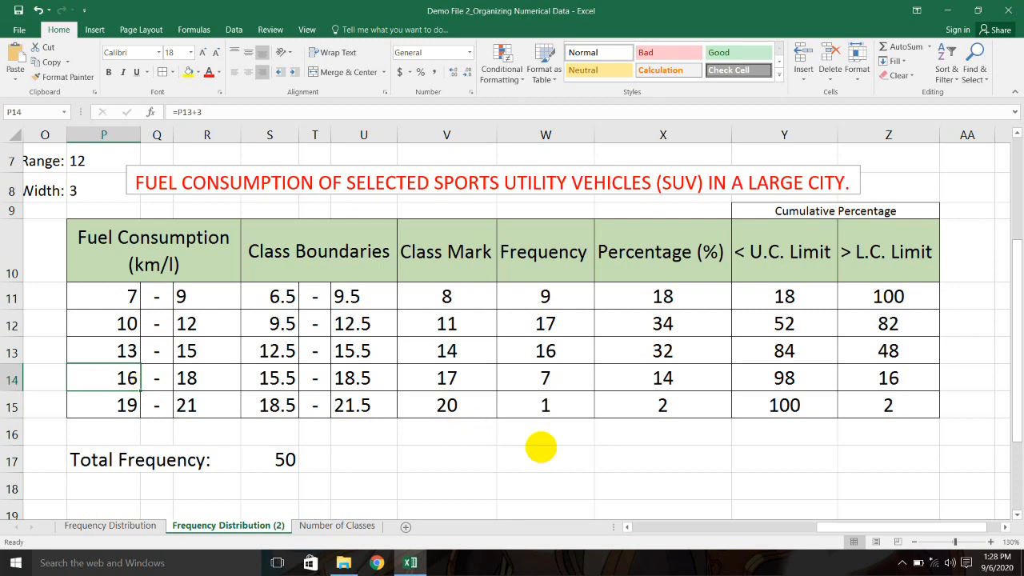
{"action": "left_click", "coordinate": [722, 330]}
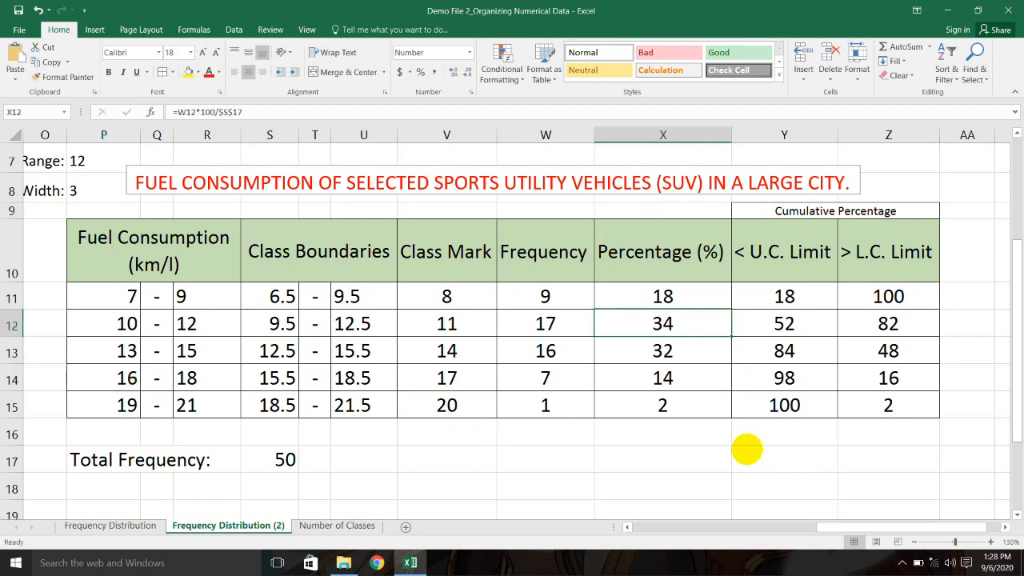